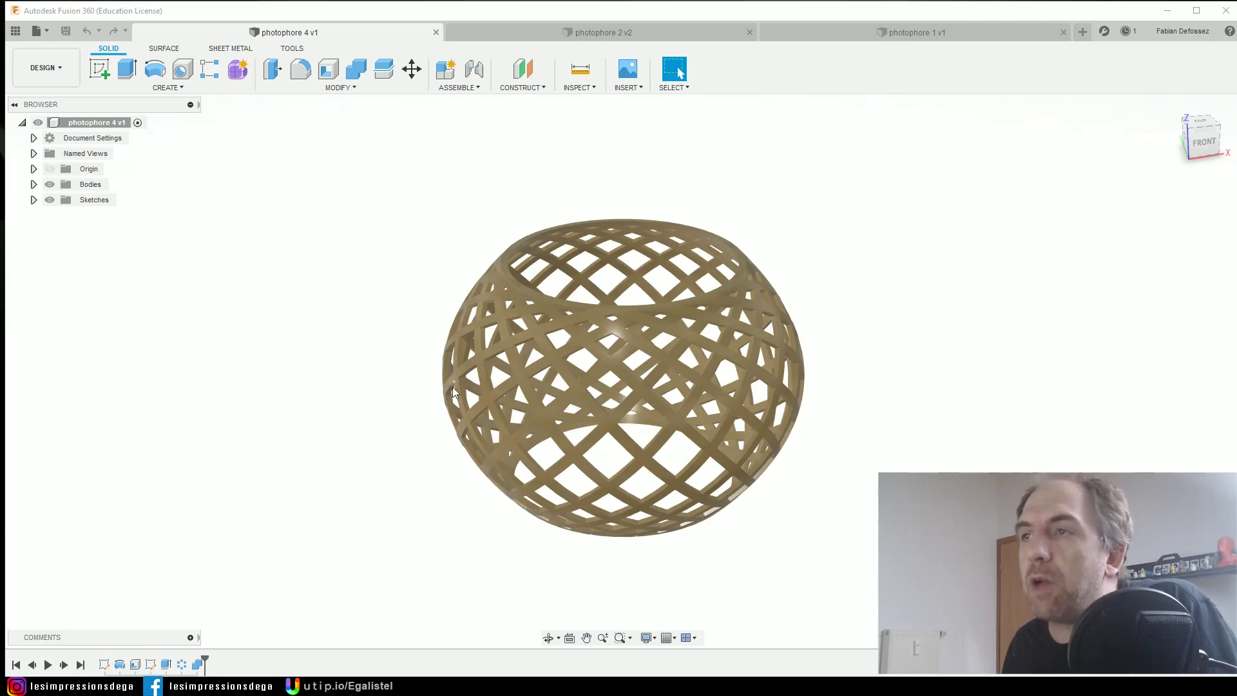
Examine the openwork lattice shapes of the finished photophore 4, photophore 2 and photophore 1 models.
{"action": "middle_click_drag", "start_coordinate": [389, 375], "coordinate": [371, 520], "text": "shift"}
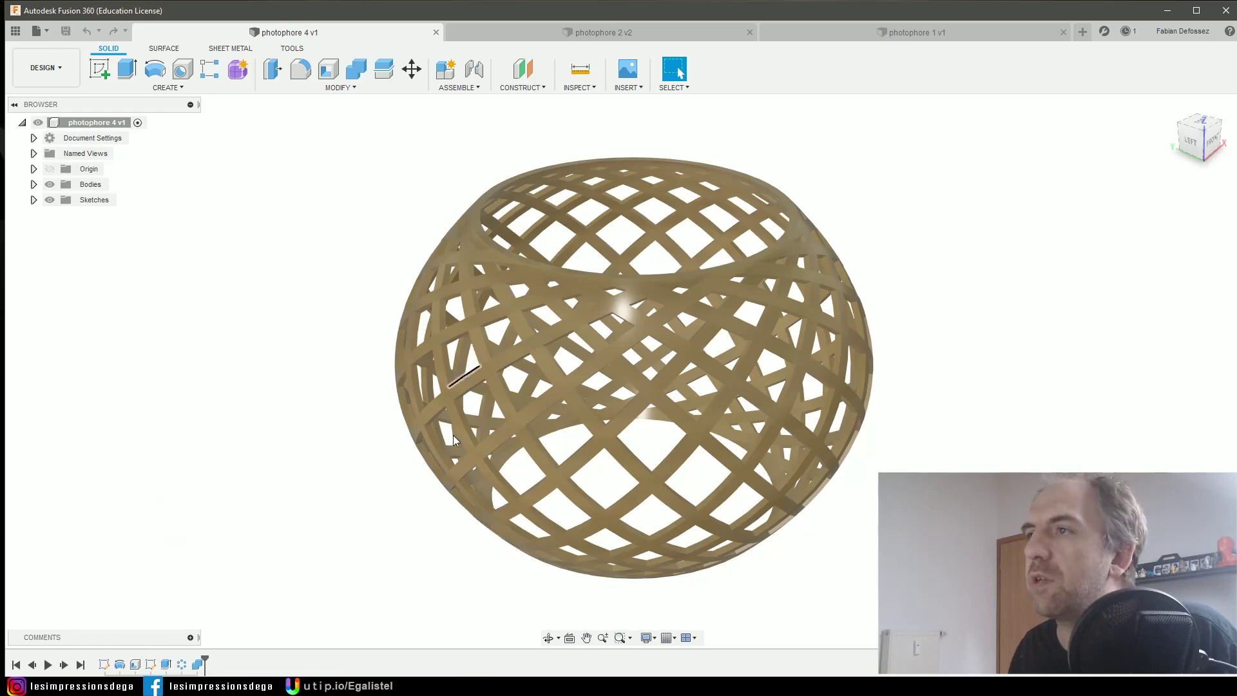
{"action": "left_click", "coordinate": [532, 35]}
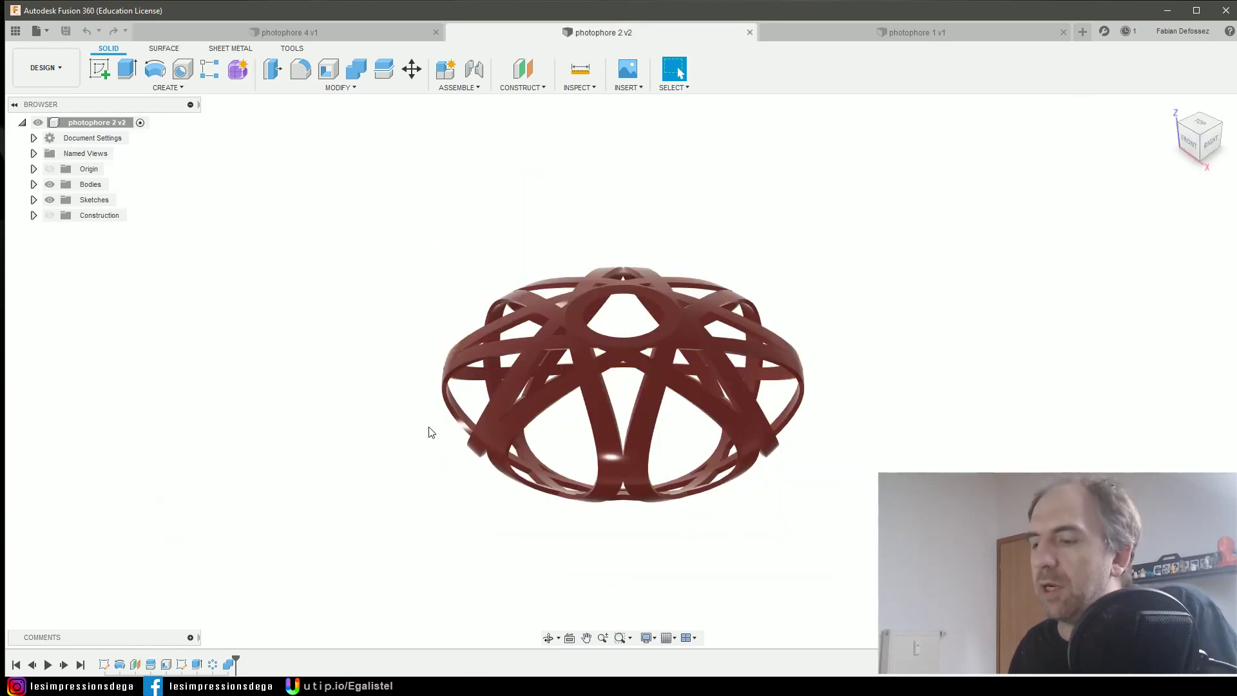
{"action": "scroll", "coordinate": [477, 488], "scroll_direction": "down", "scroll_amount": 2}
{"action": "scroll", "coordinate": [467, 480], "scroll_direction": "up", "scroll_amount": 4}
{"action": "middle_click_drag", "start_coordinate": [468, 477], "coordinate": [384, 437], "text": "shift"}
{"action": "left_click", "coordinate": [915, 32]}
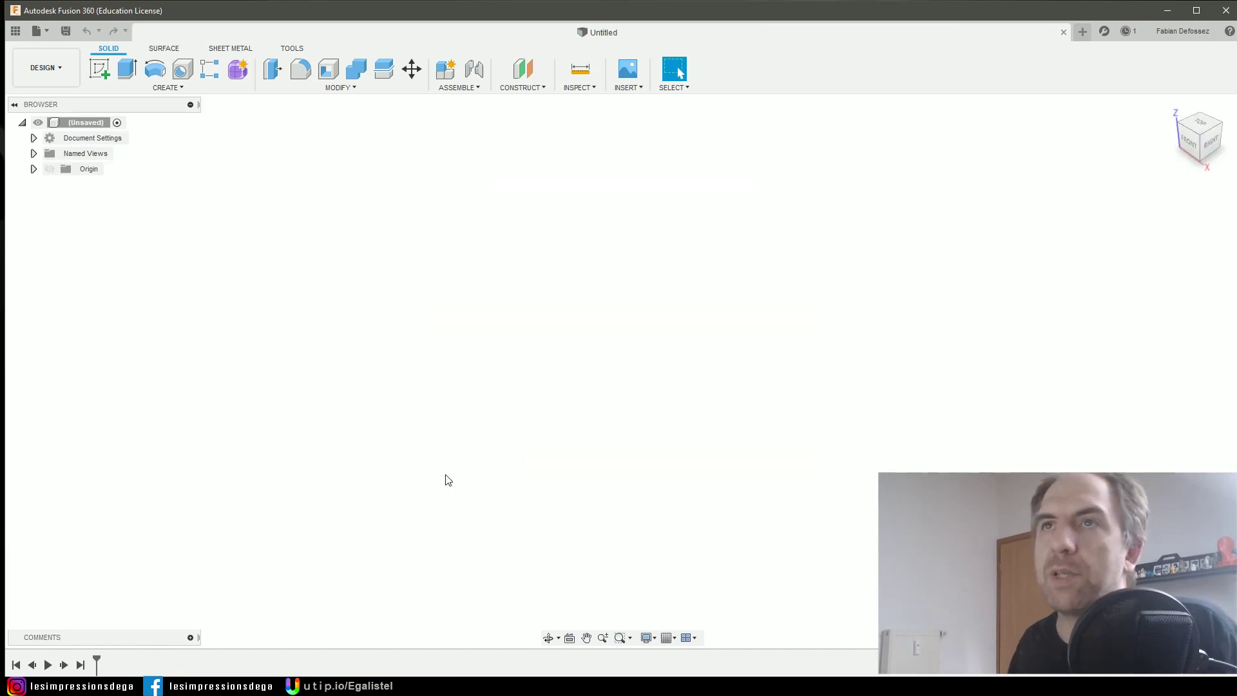
Start a sketch on the vertical YZ plane and draw a 30 mm horizontal line from the origin toward negative Y.
{"action": "left_click", "coordinate": [100, 70]}
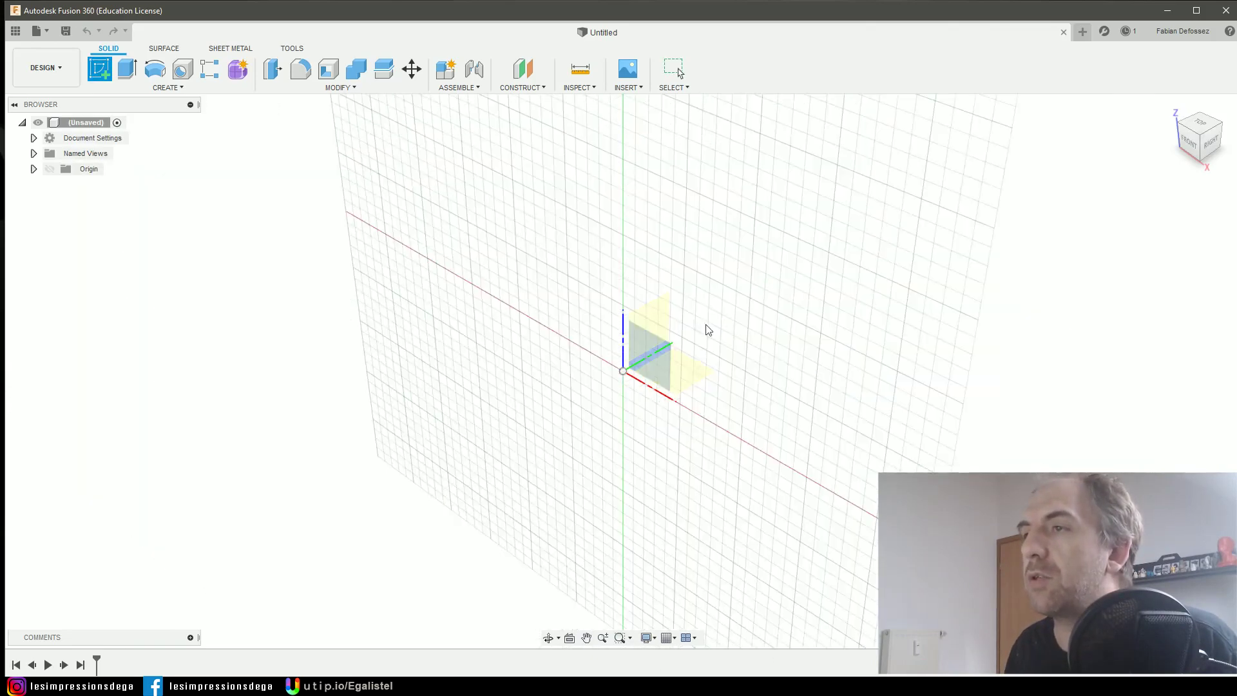
{"action": "left_click", "coordinate": [658, 317]}
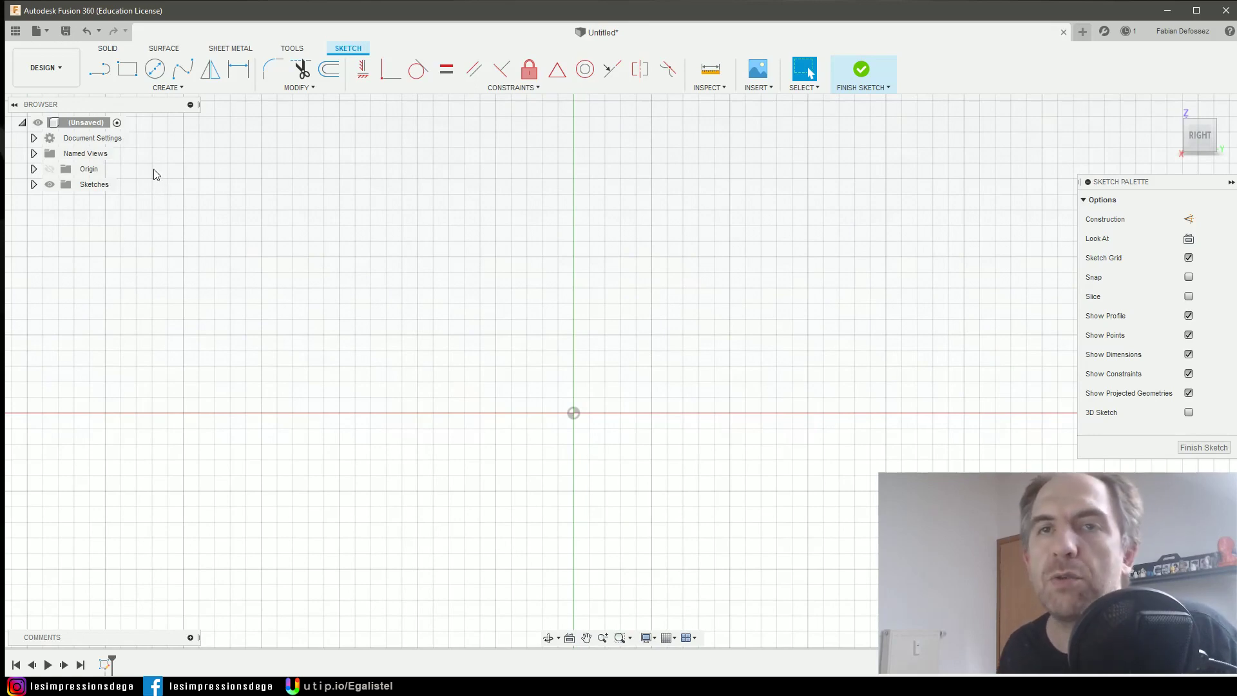
{"action": "key", "text": "l"}
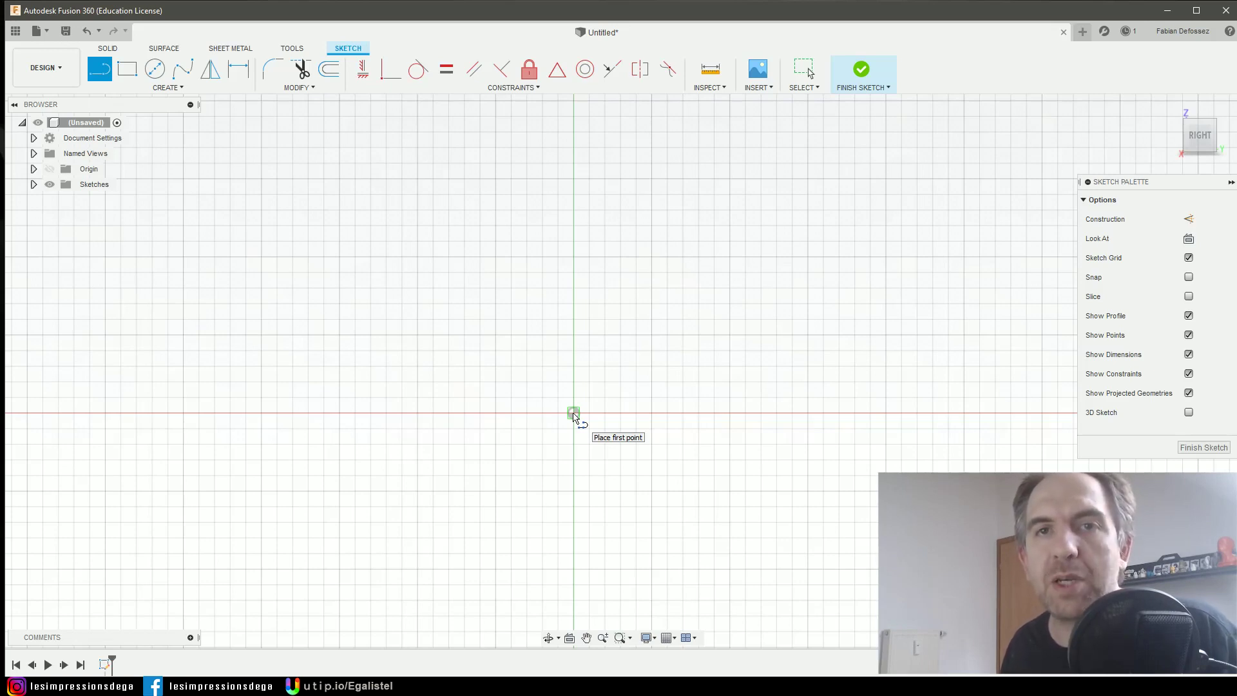
{"action": "left_click", "coordinate": [574, 417]}
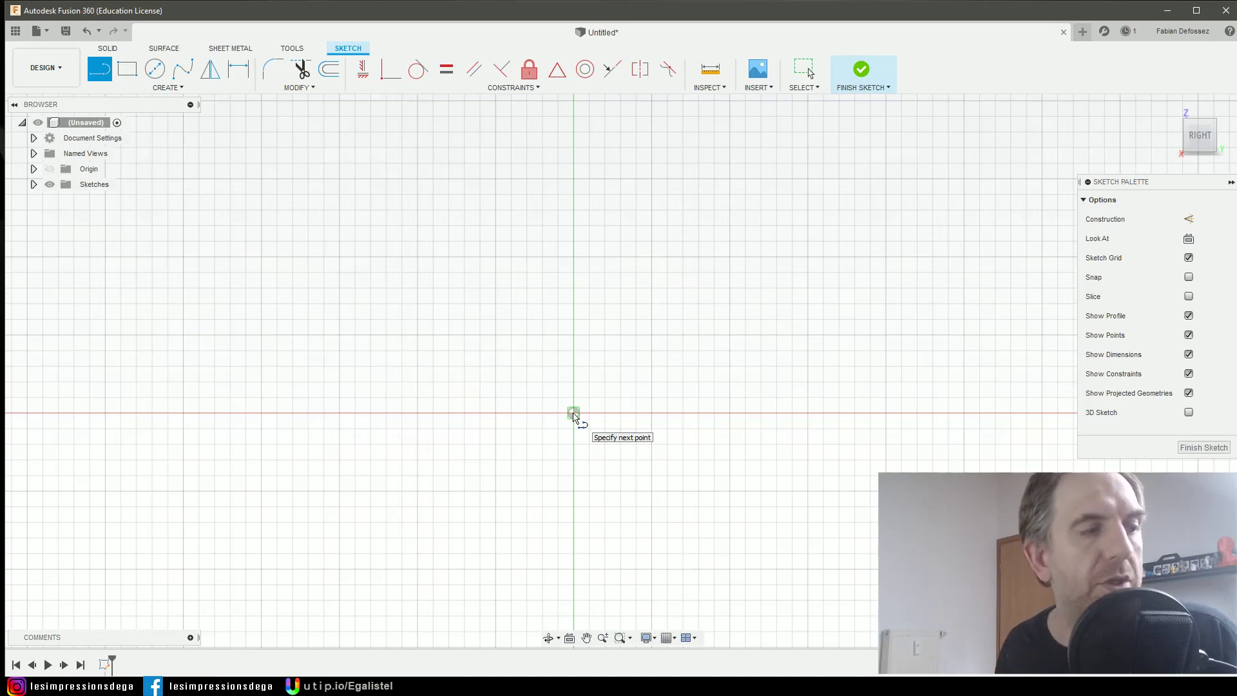
{"action": "left_click_drag", "start_coordinate": [573, 416], "coordinate": [498, 418]}
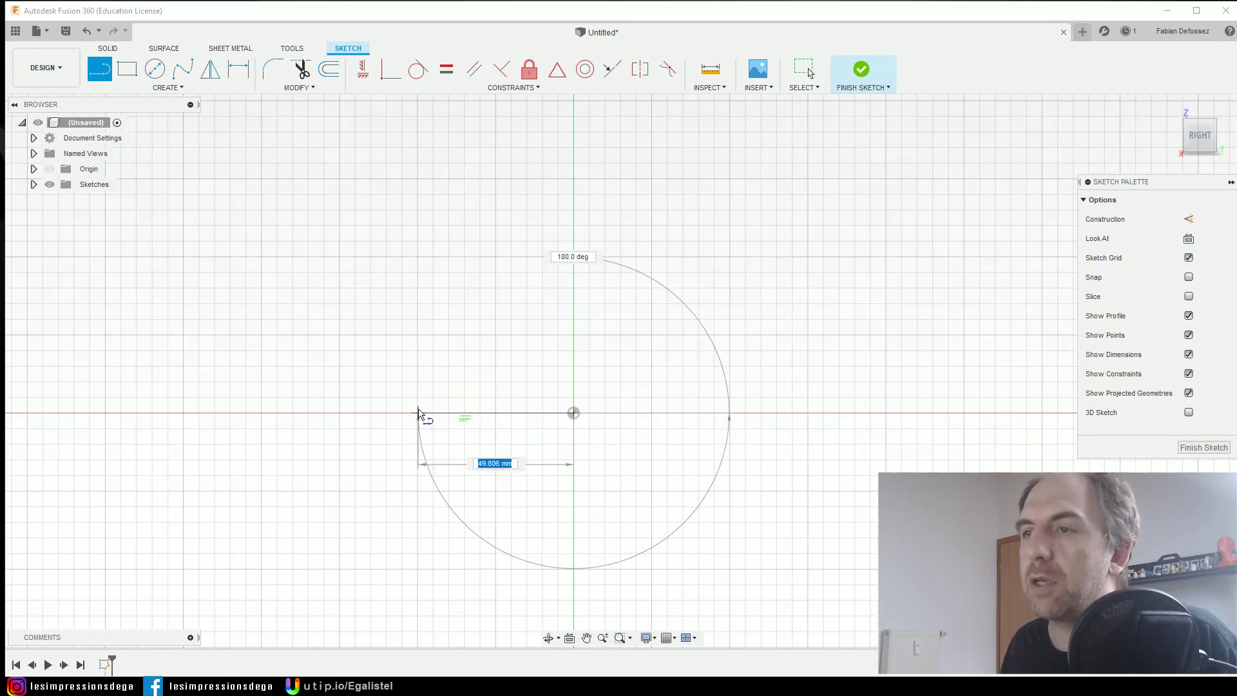
{"action": "type", "text": "30"}
{"action": "key", "text": "Tab"}
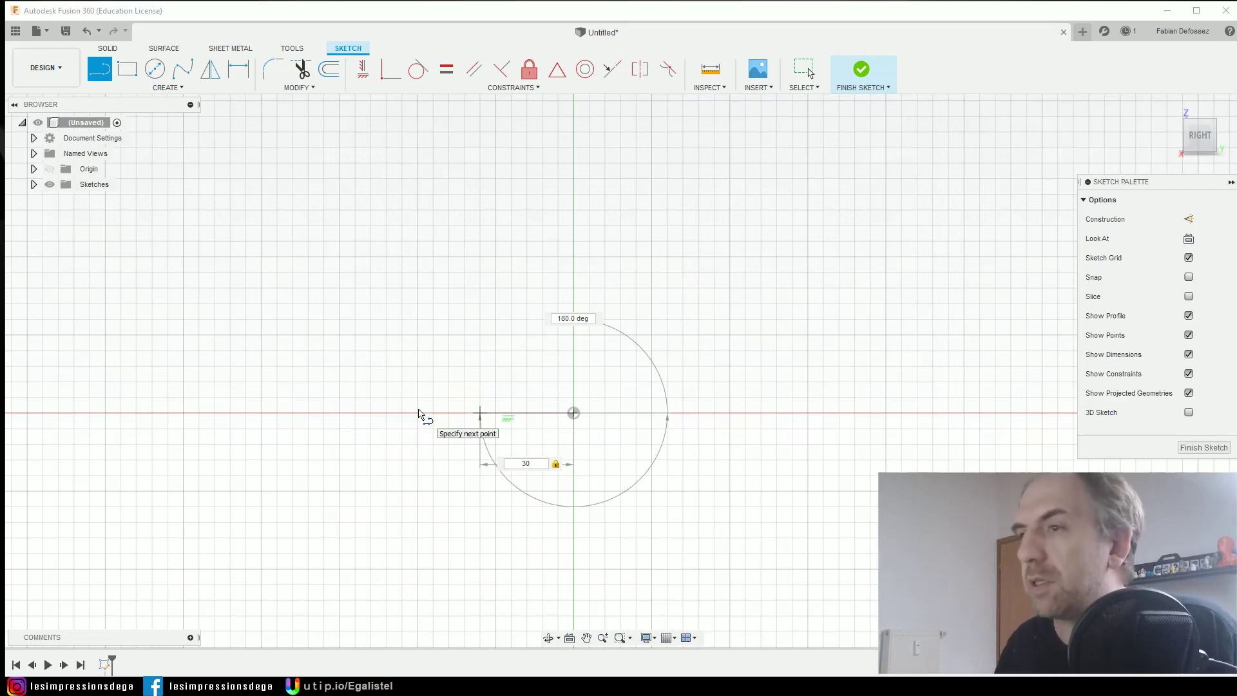
{"action": "key", "text": "Return"}
{"action": "key", "text": "Escape"}
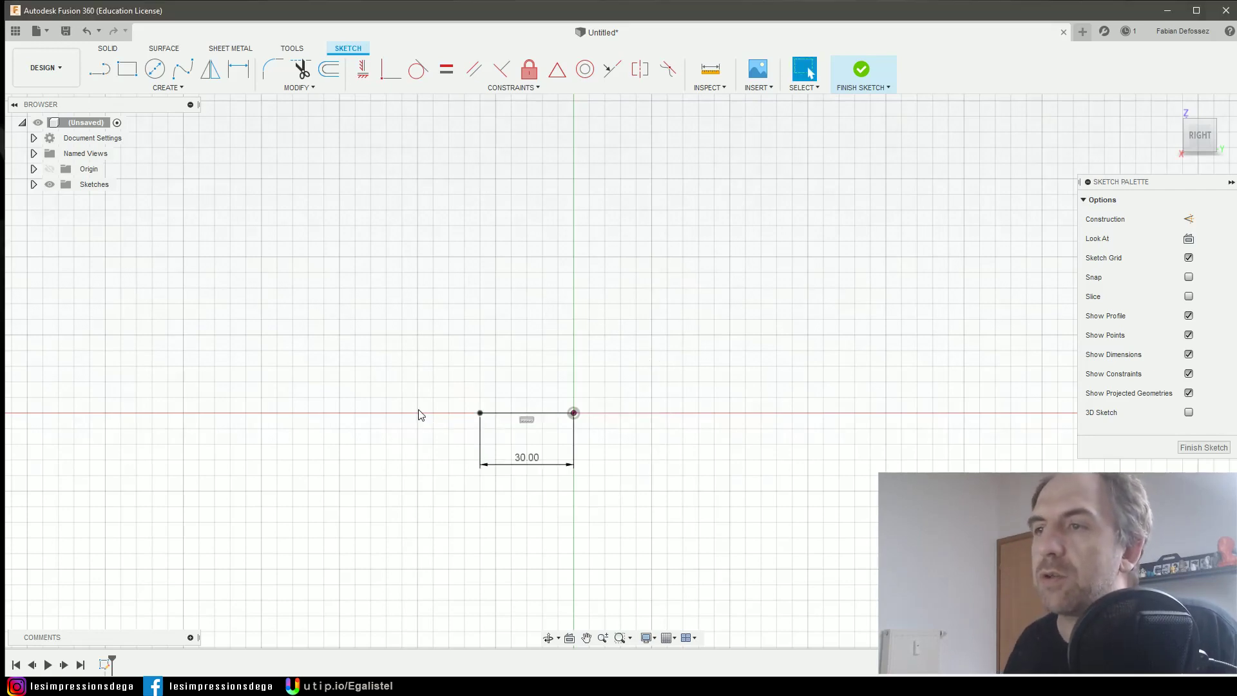
Draw an 80 mm vertical line upward from the origin as the profile's central axis.
{"action": "key", "text": "l"}
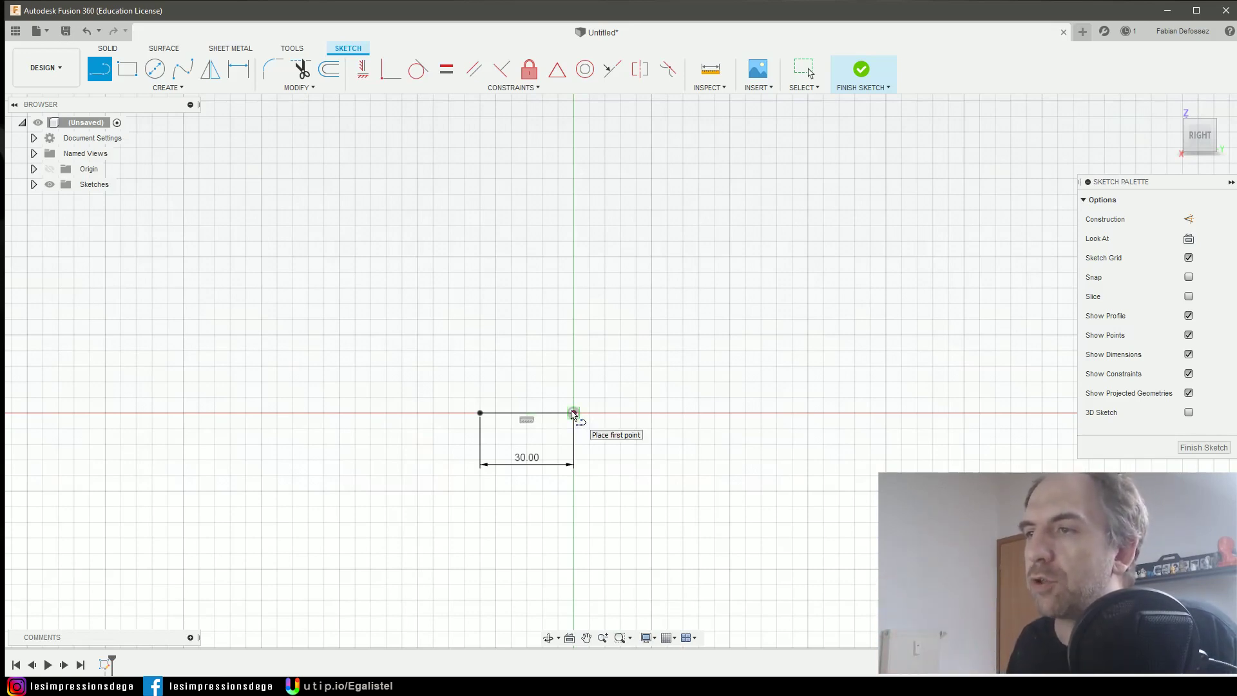
{"action": "left_click_drag", "start_coordinate": [575, 415], "coordinate": [574, 159]}
{"action": "type", "text": "80"}
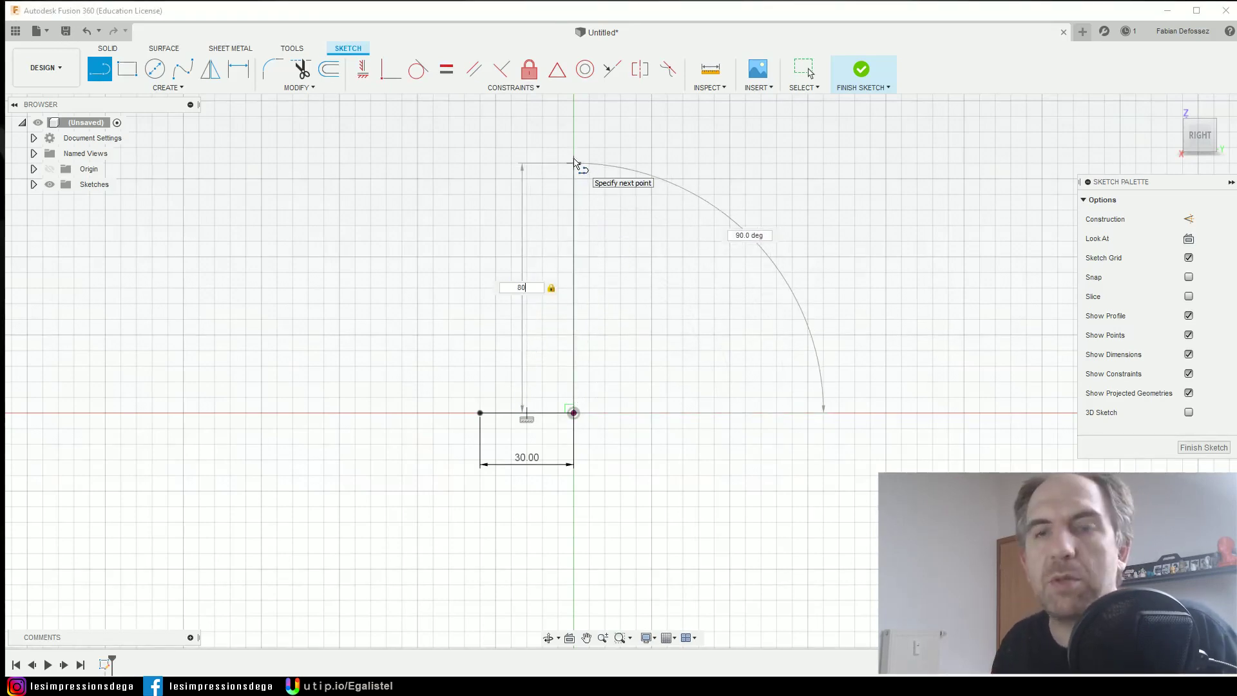
{"action": "key", "text": "Return"}
{"action": "key", "text": "Escape"}
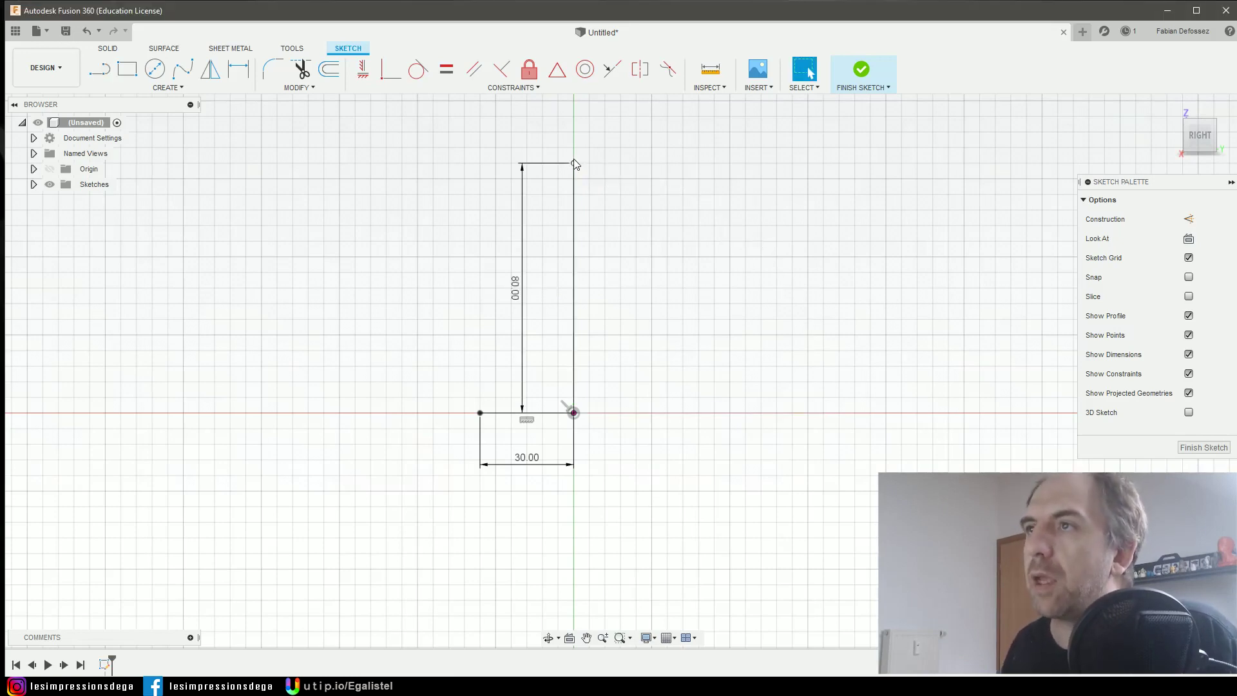
Draw a 20 mm horizontal line from the upper end of the 80 mm line, on the same side as the base line.
{"action": "key", "text": "l"}
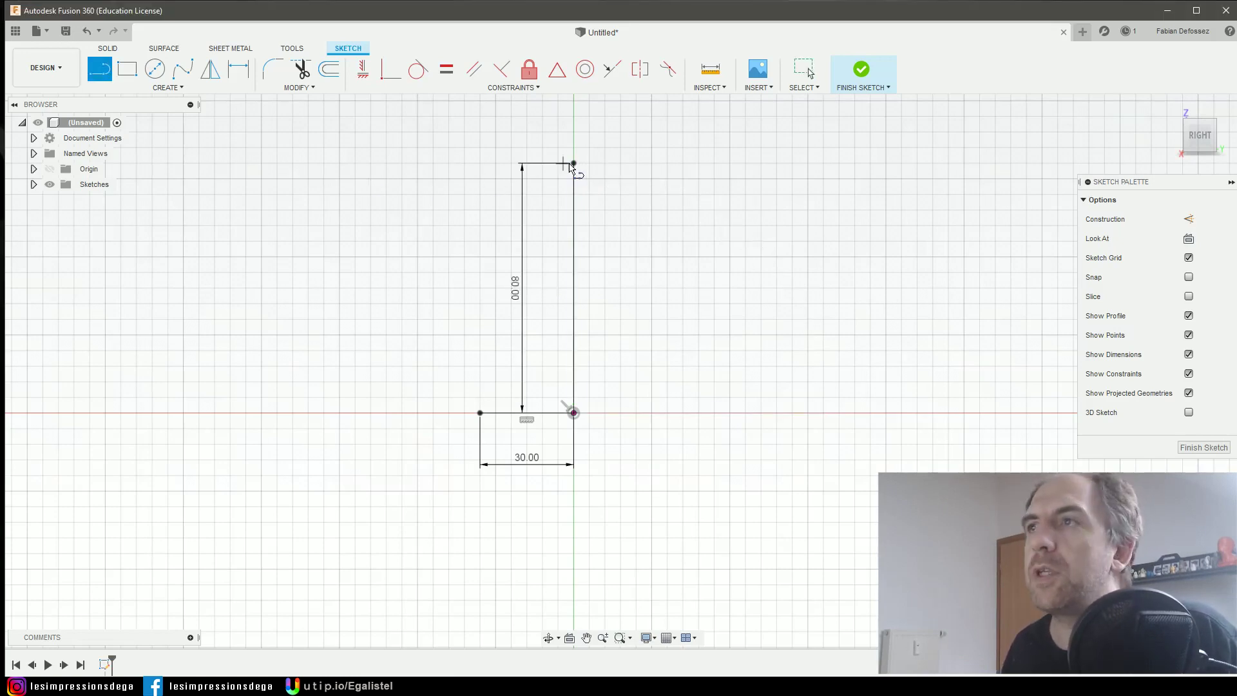
{"action": "left_click", "coordinate": [573, 164]}
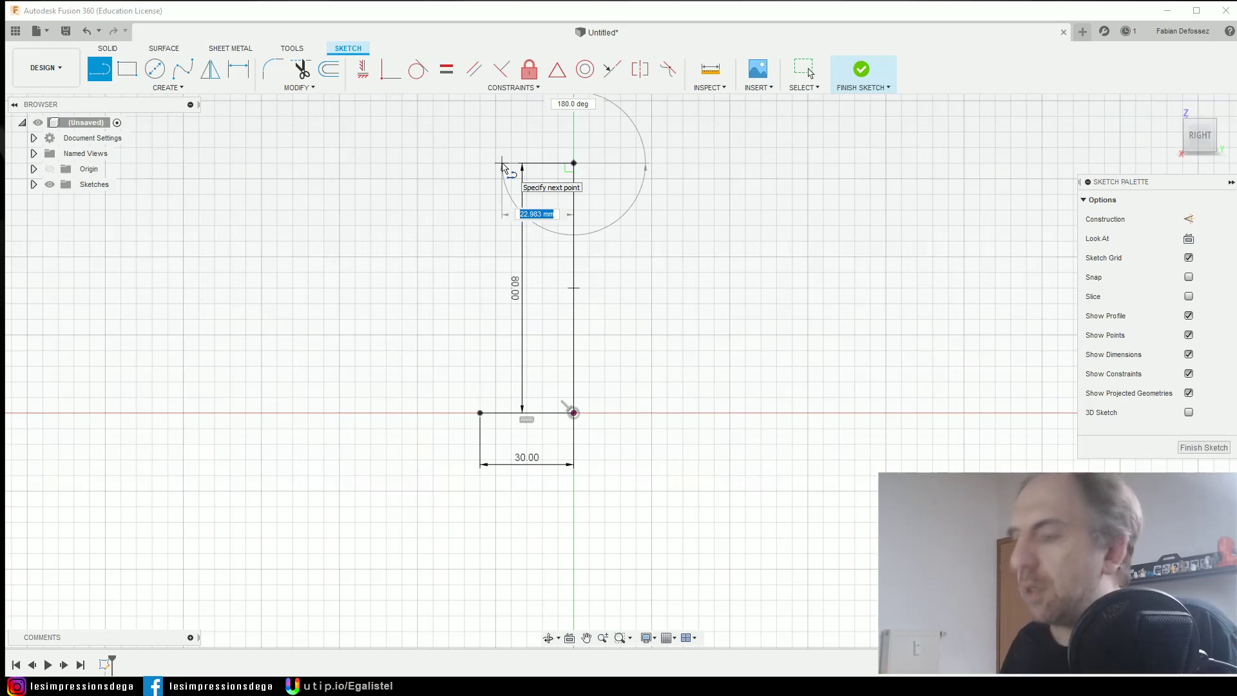
{"action": "type", "text": "20"}
{"action": "key", "text": "Return"}
{"action": "key", "text": "Escape"}
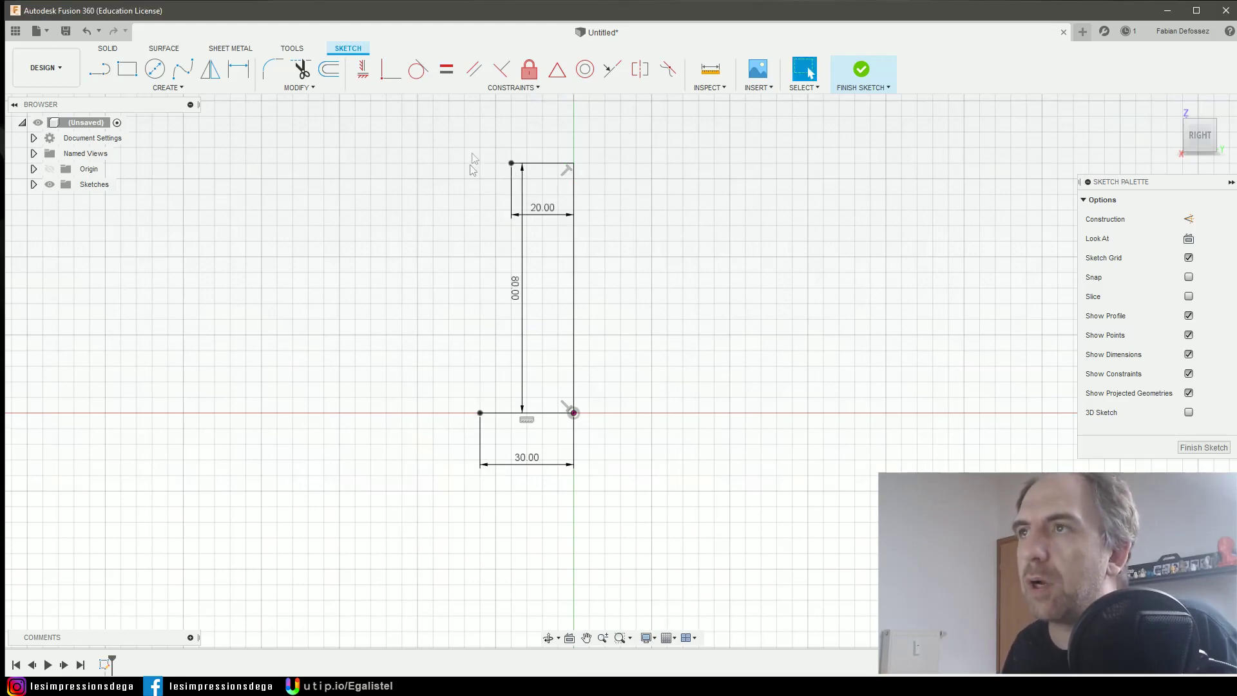
Close the profile with a three-point spline bulging outward between the free ends of the 20 mm and 30 mm lines, and finish the sketch.
{"action": "left_click", "coordinate": [182, 71]}
{"action": "left_click", "coordinate": [511, 164]}
{"action": "left_click", "coordinate": [415, 256]}
{"action": "left_click", "coordinate": [480, 413]}
{"action": "left_click", "coordinate": [505, 393]}
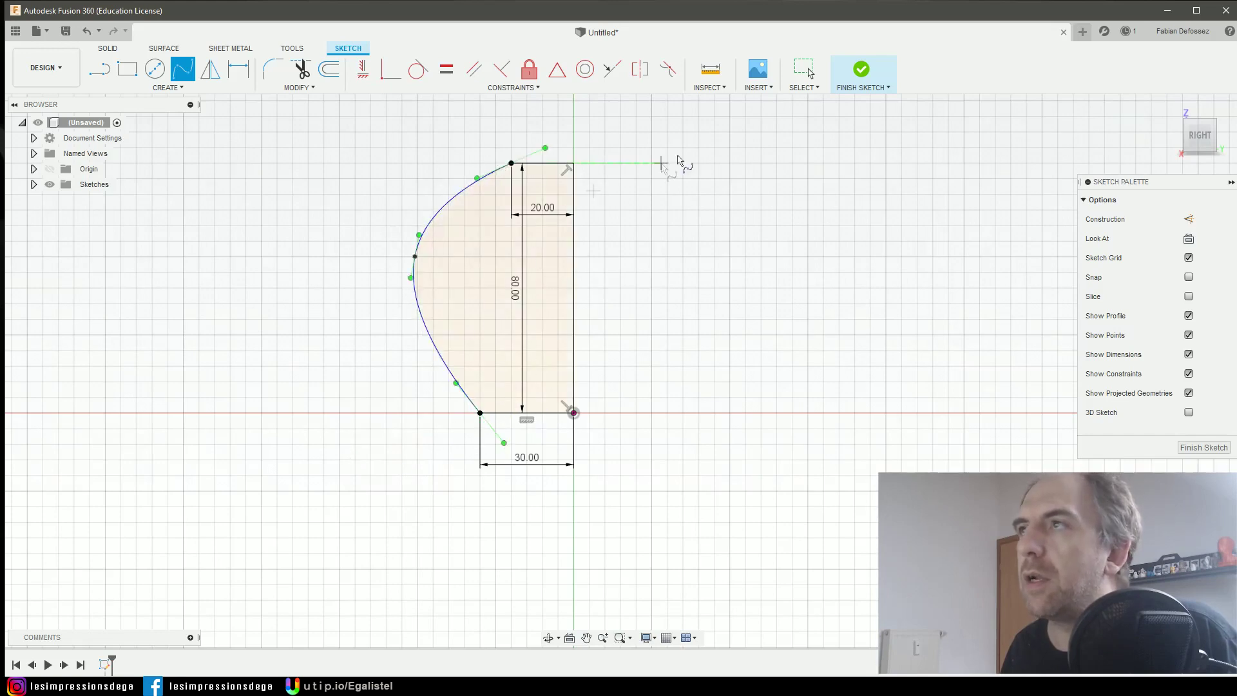
{"action": "left_click", "coordinate": [862, 71]}
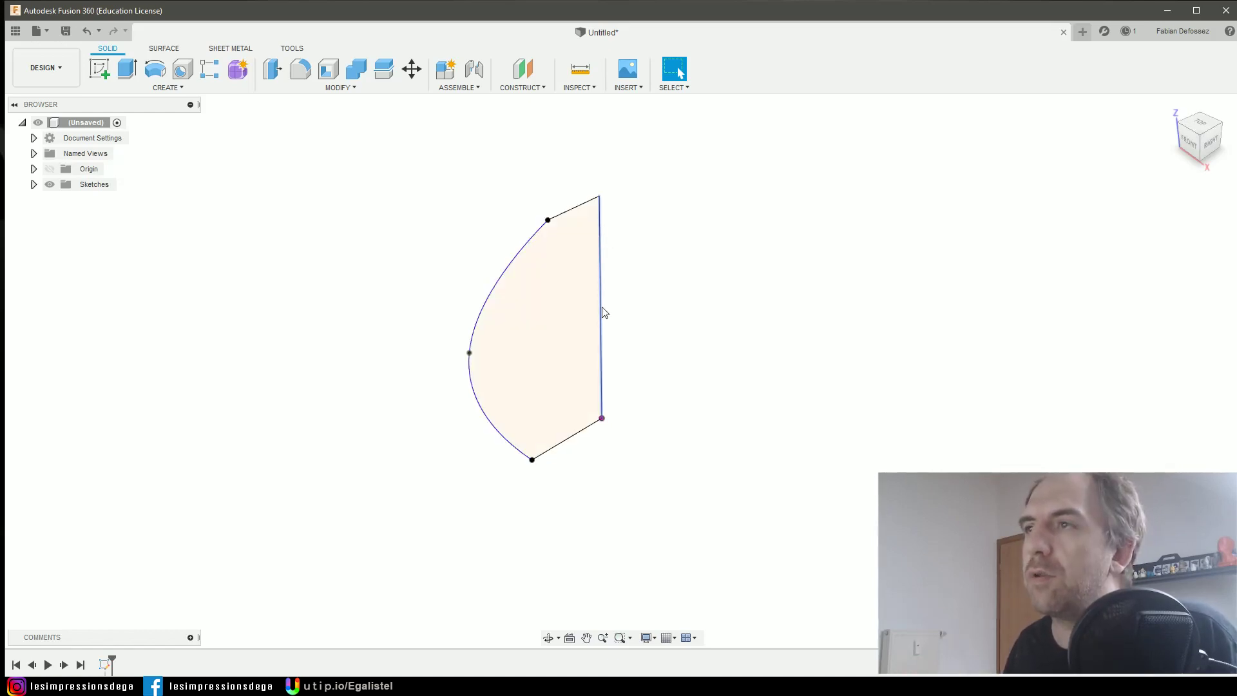
Revolve the closed profile 360 degrees around its 80 mm vertical line as a new body.
{"action": "left_click", "coordinate": [548, 337]}
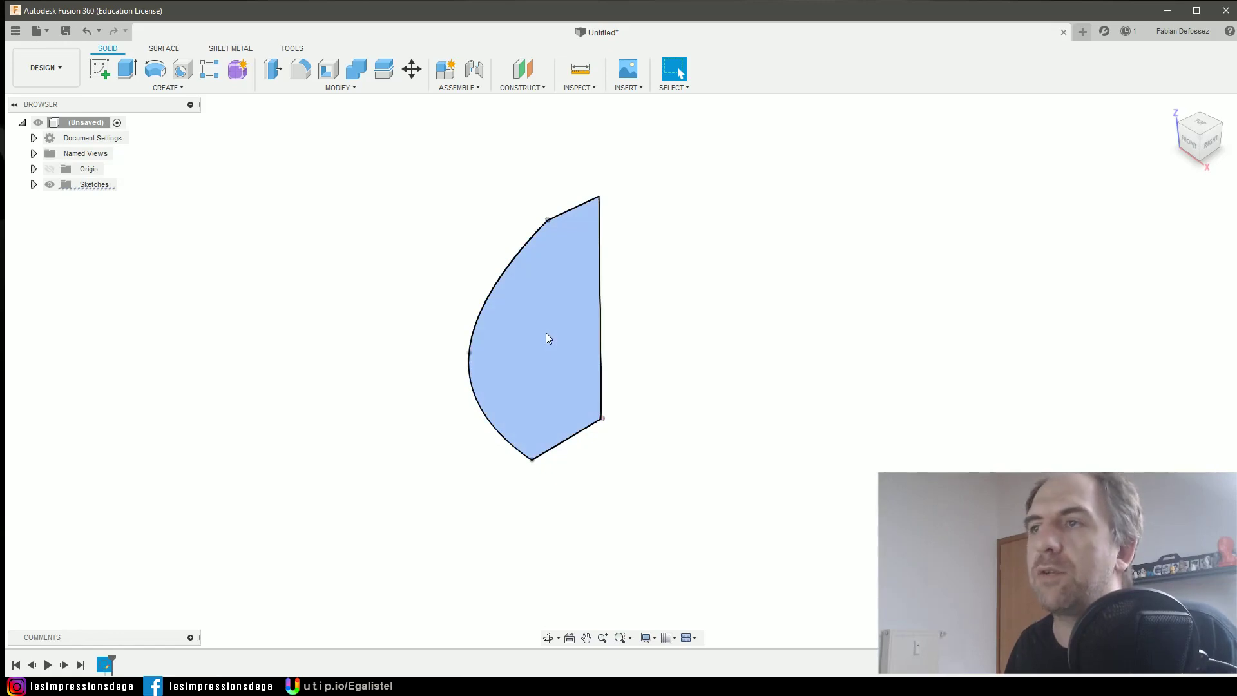
{"action": "left_click", "coordinate": [156, 75]}
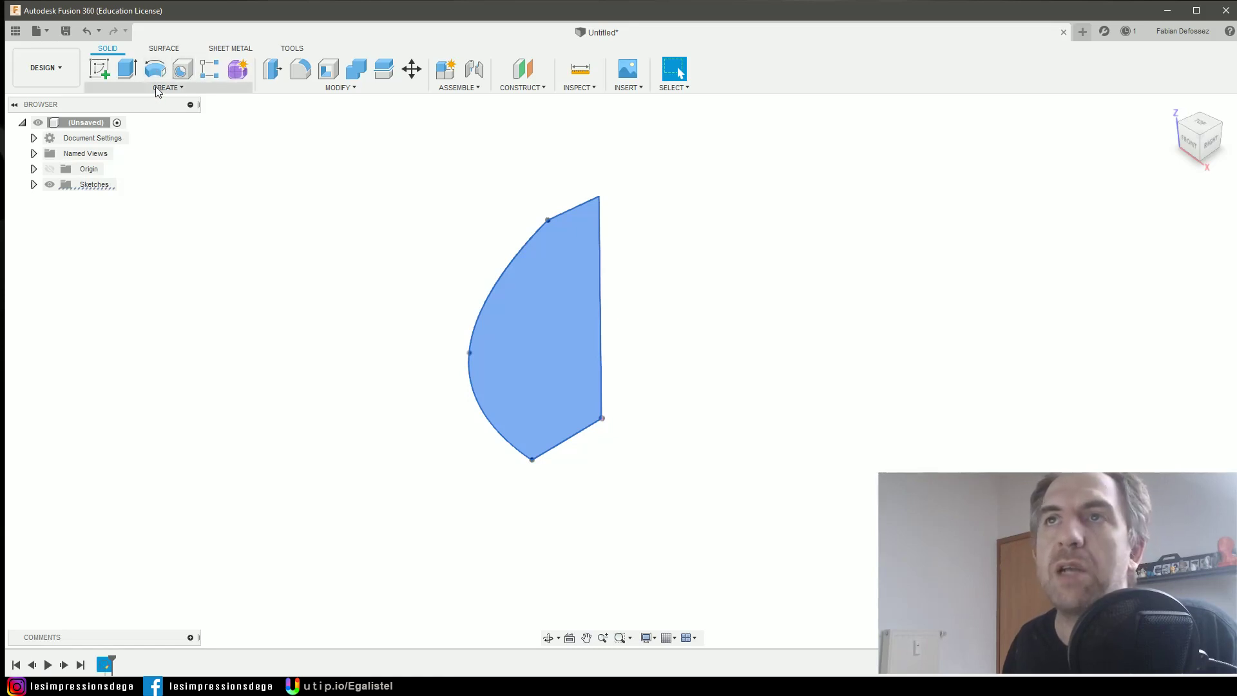
{"action": "left_click", "coordinate": [158, 90]}
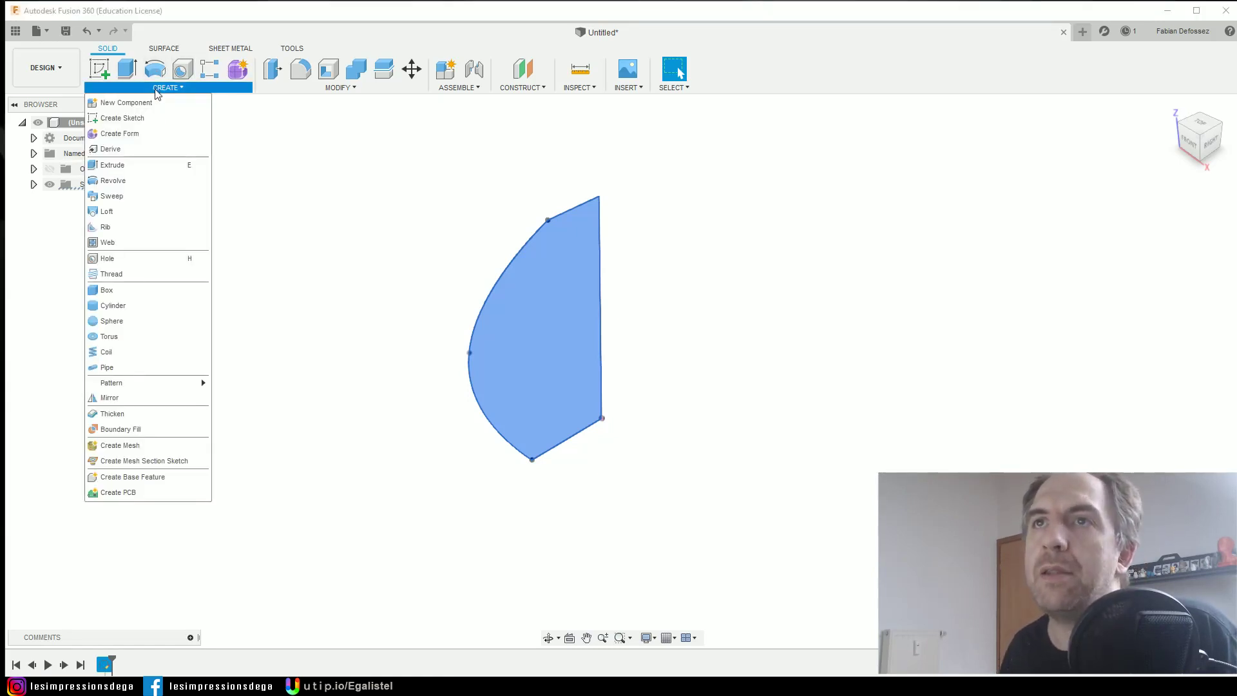
{"action": "left_click", "coordinate": [118, 181]}
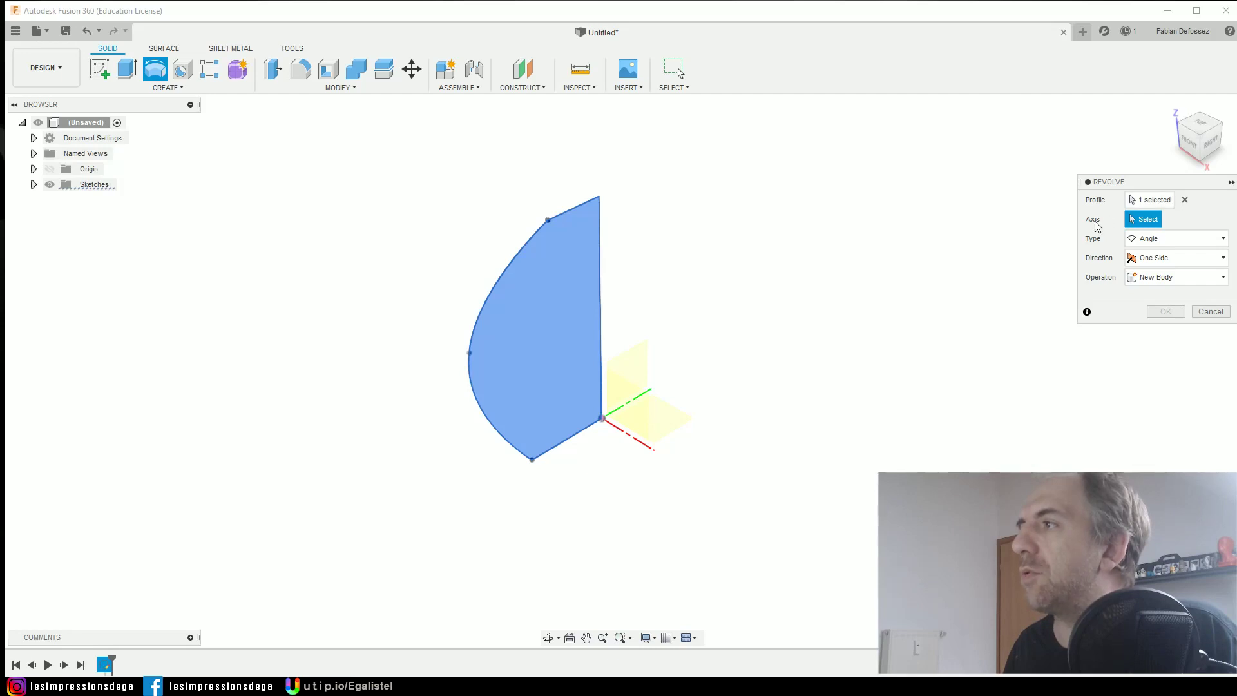
{"action": "left_click", "coordinate": [602, 298]}
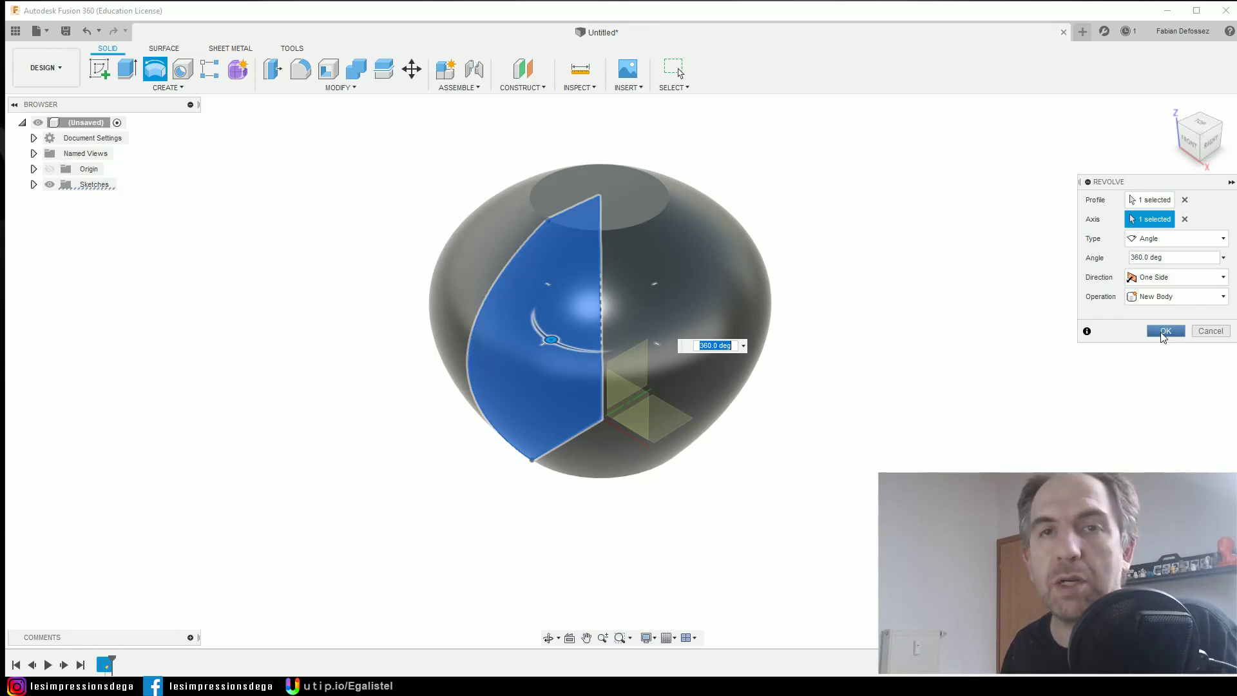
{"action": "left_click", "coordinate": [1166, 330]}
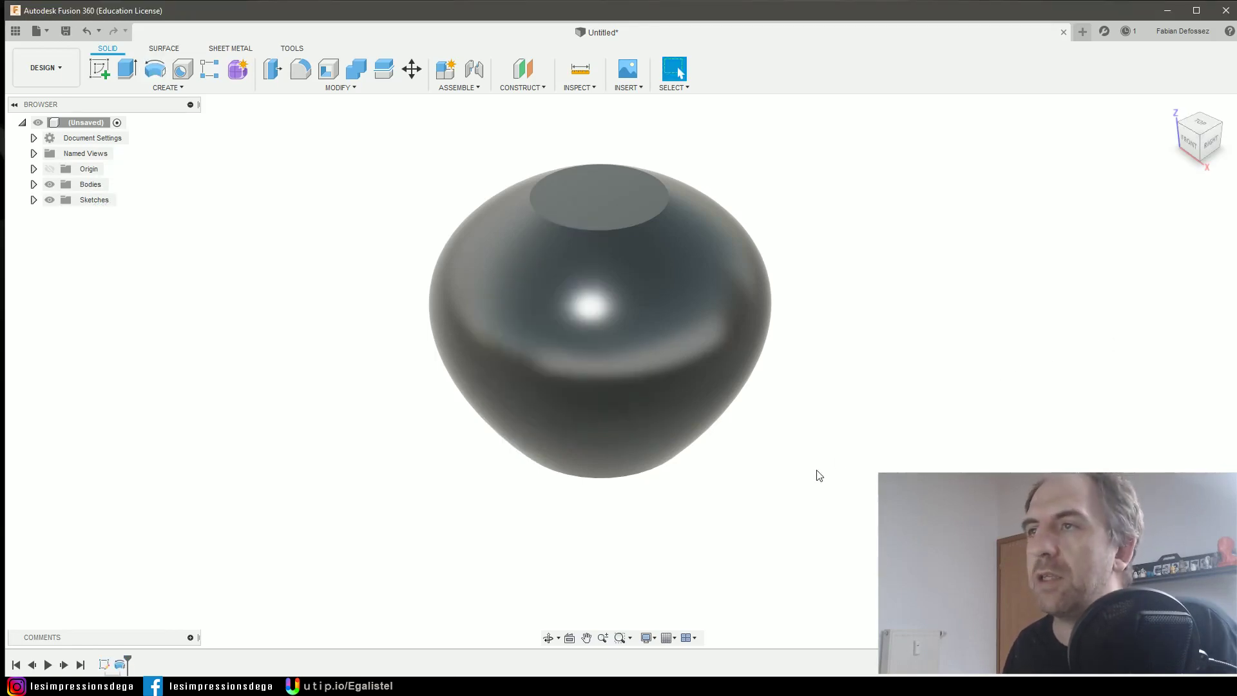
Create a construction plane offset -5 mm from the body's flat underside, so it lies inside the body.
{"action": "middle_click_drag", "start_coordinate": [819, 476], "coordinate": [848, 458], "text": "shift"}
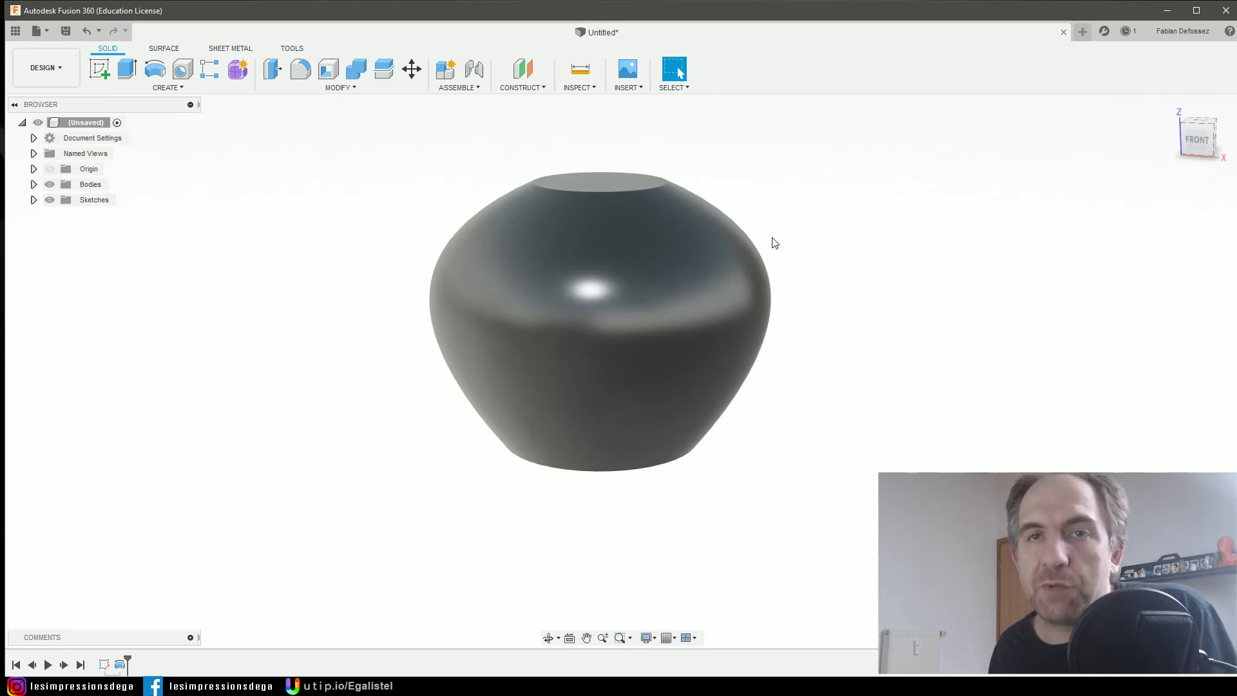
{"action": "middle_click_drag", "start_coordinate": [830, 450], "coordinate": [829, 413], "text": "shift"}
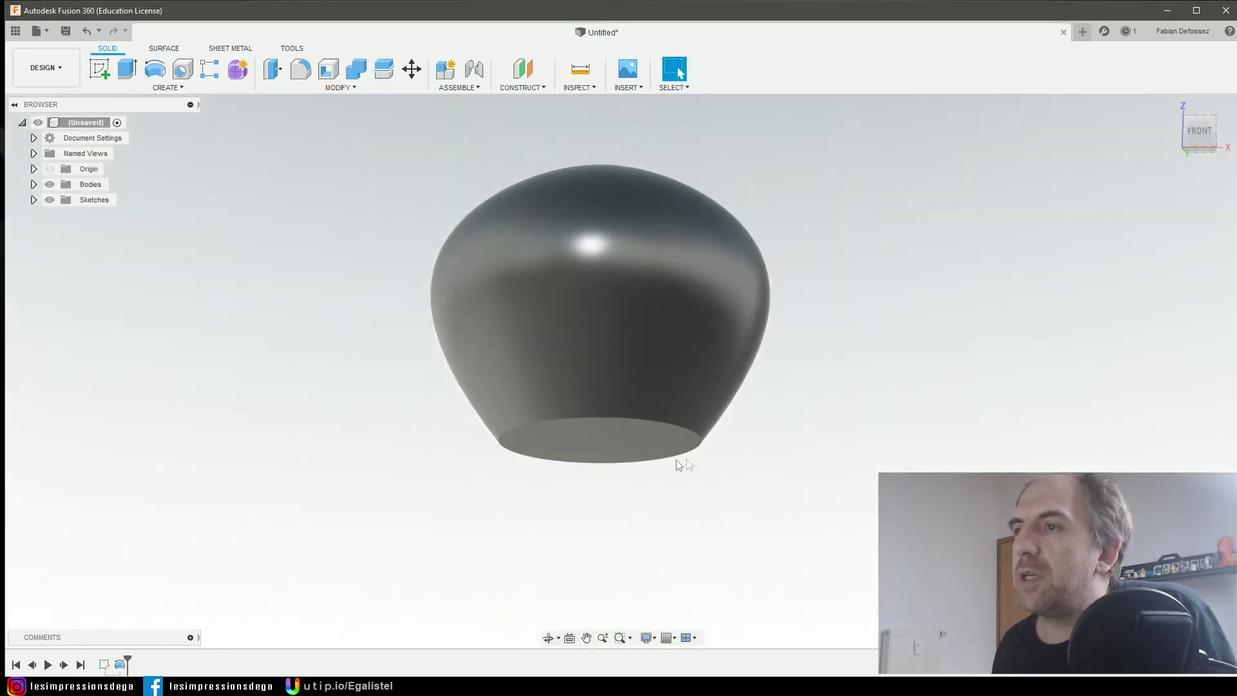
{"action": "left_click", "coordinate": [612, 443]}
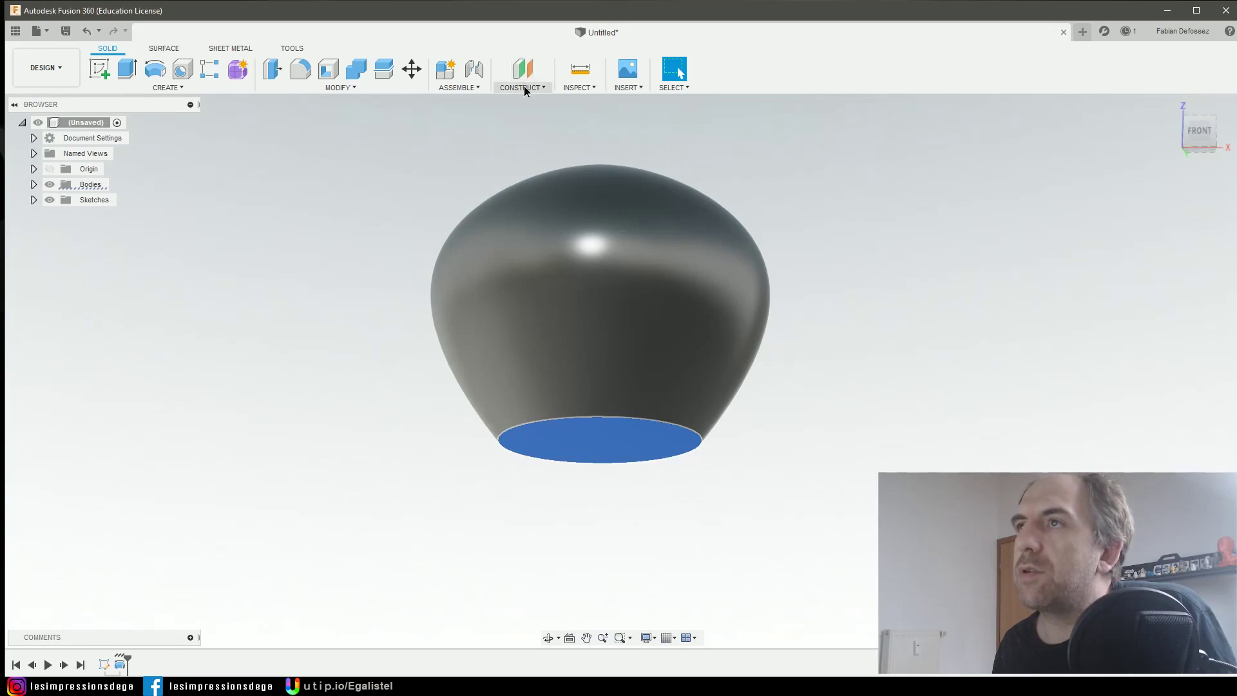
{"action": "left_click", "coordinate": [525, 89]}
{"action": "left_click", "coordinate": [528, 104]}
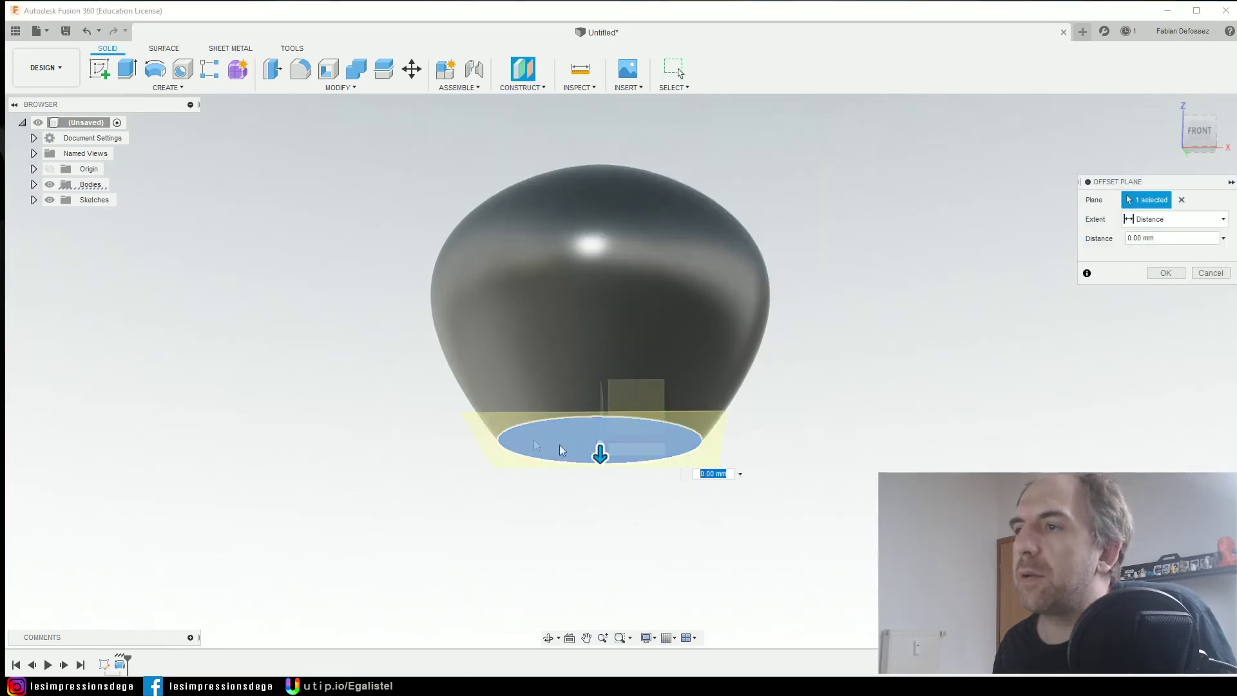
{"action": "left_click_drag", "start_coordinate": [600, 447], "coordinate": [602, 435]}
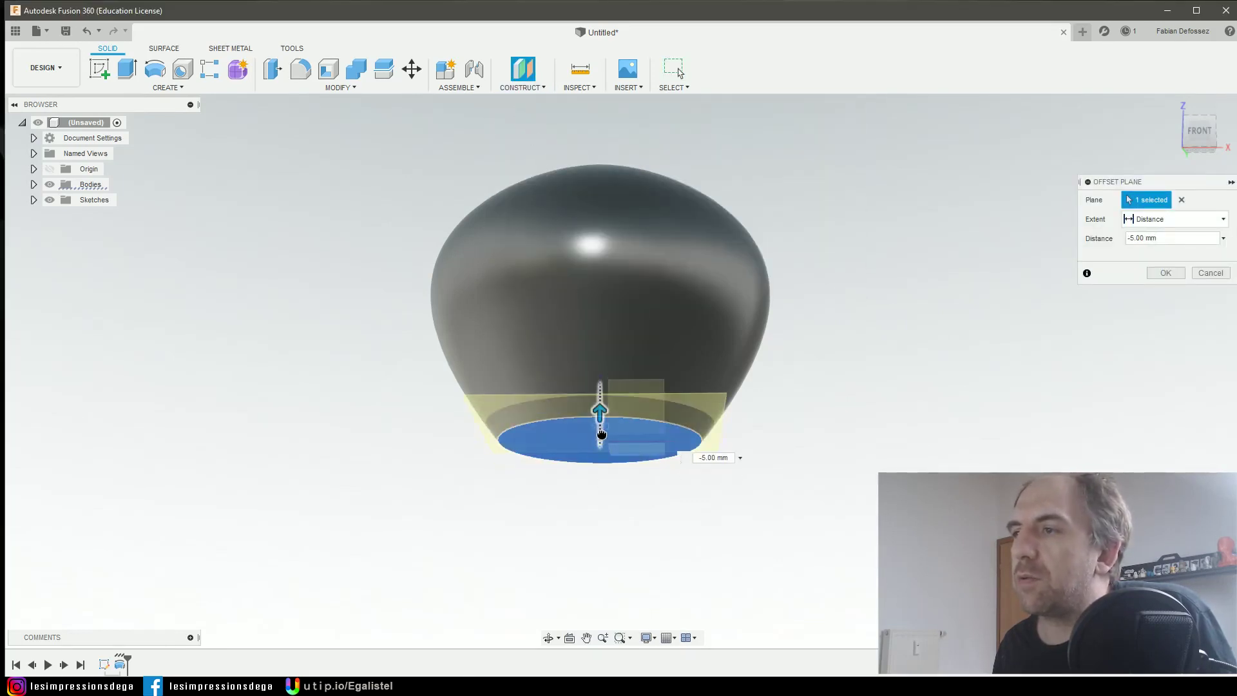
{"action": "middle_click_drag", "start_coordinate": [376, 382], "coordinate": [369, 389], "text": "shift"}
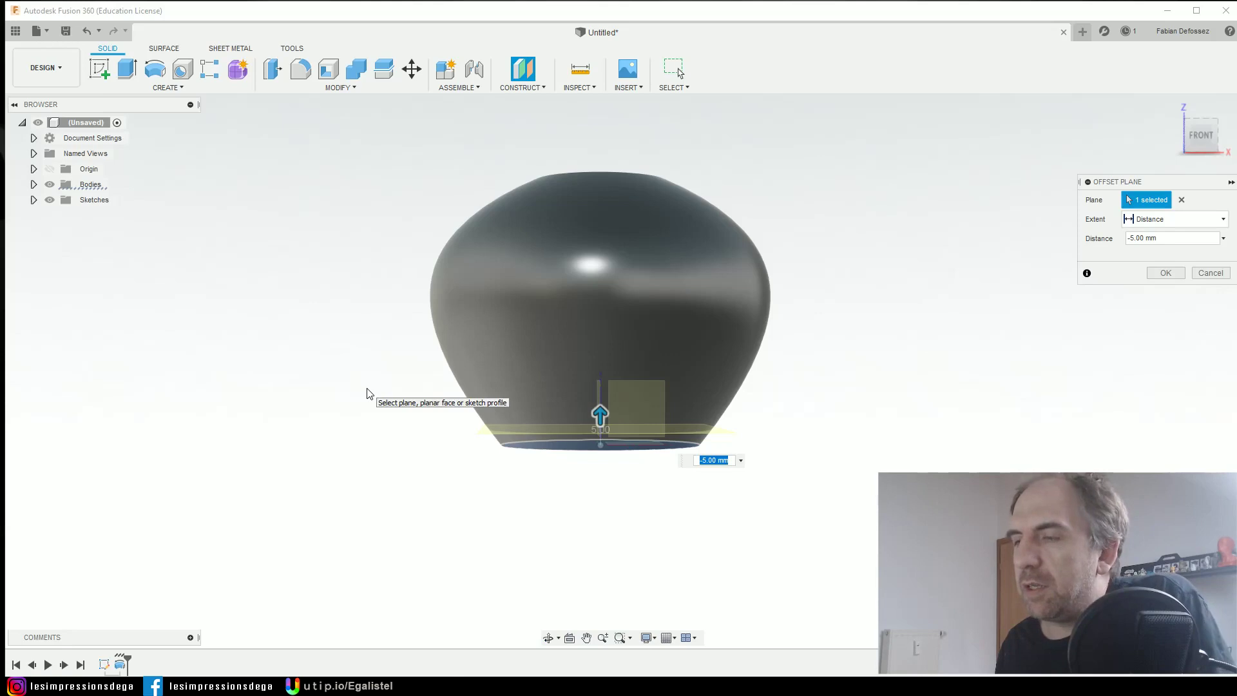
{"action": "key", "text": "Return"}
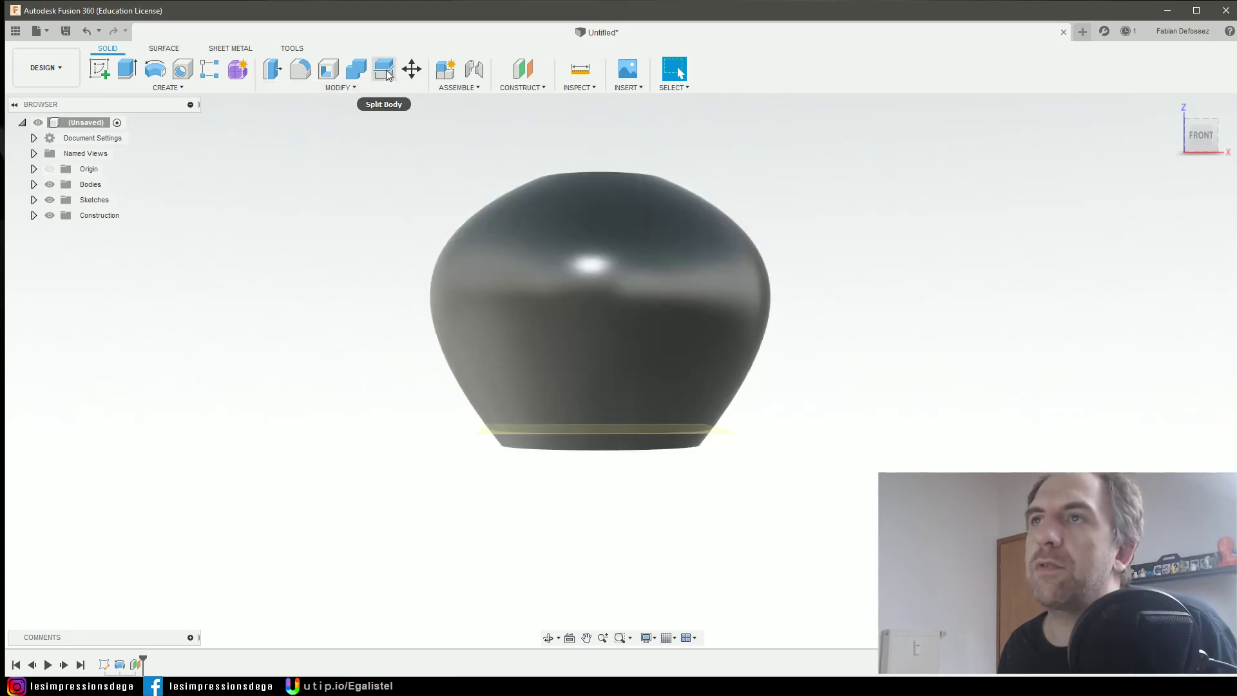
Split the revolved body along the offset construction plane to separate a thin base from the upper part.
{"action": "left_click", "coordinate": [340, 87]}
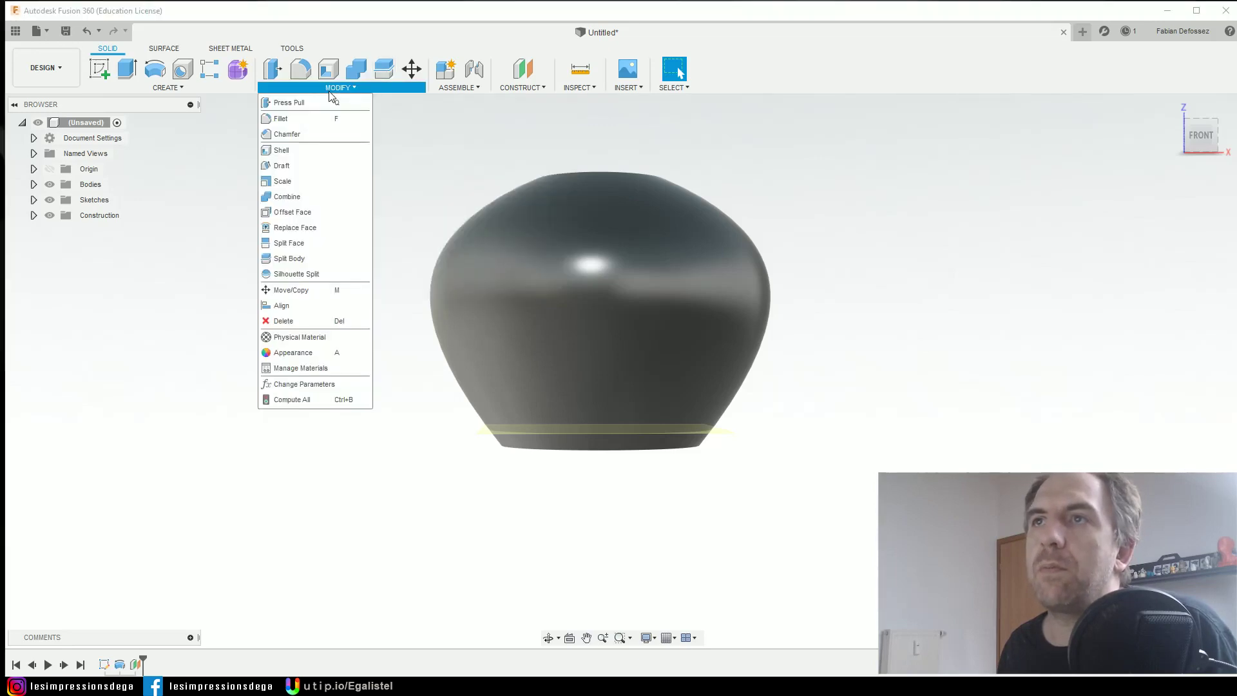
{"action": "left_click", "coordinate": [284, 259]}
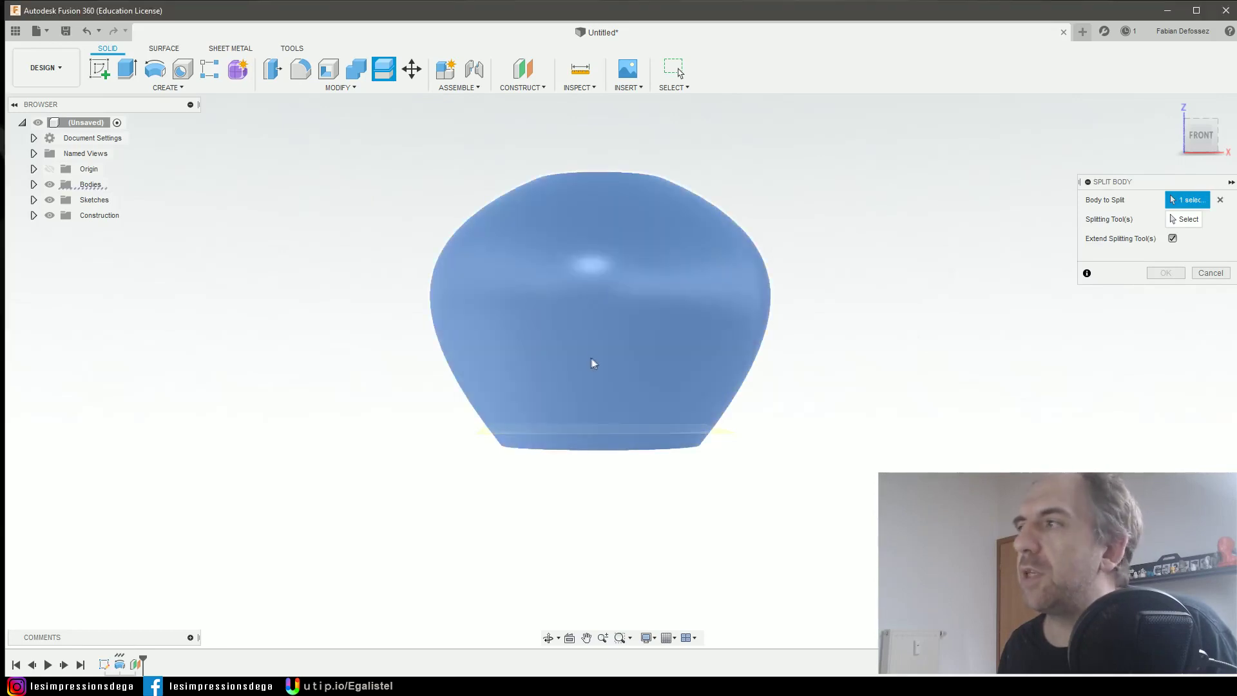
{"action": "left_click", "coordinate": [591, 358]}
{"action": "left_click", "coordinate": [1186, 221]}
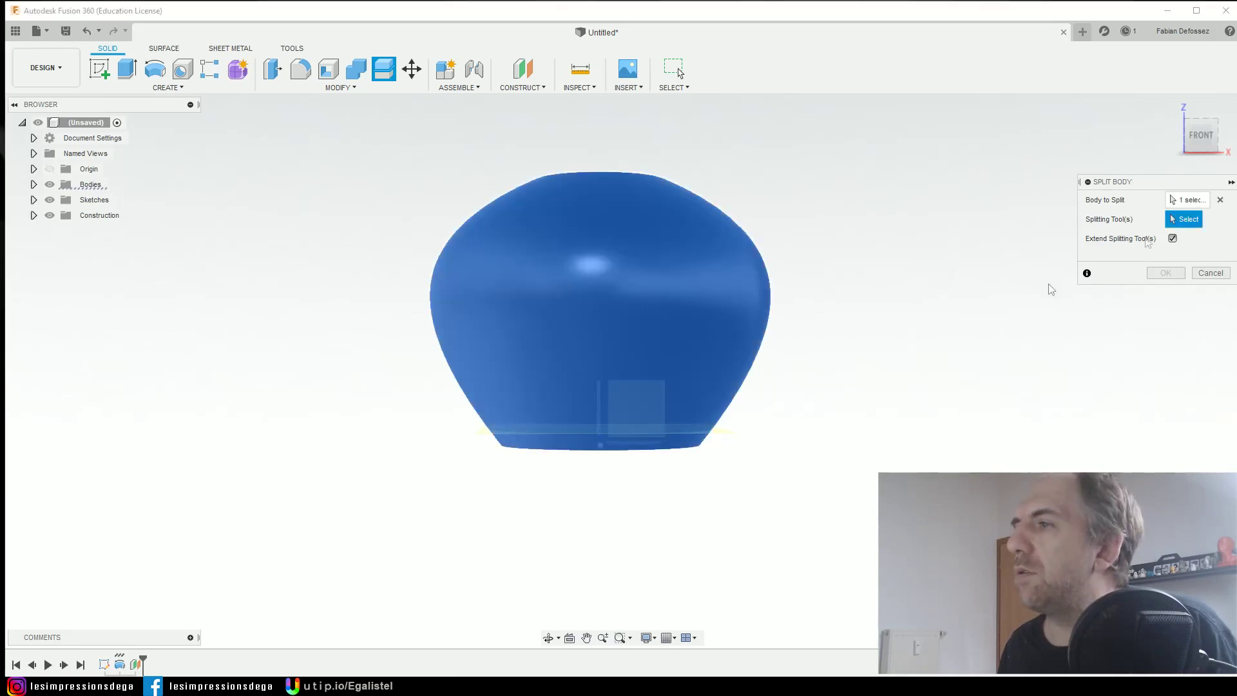
{"action": "left_click", "coordinate": [730, 434]}
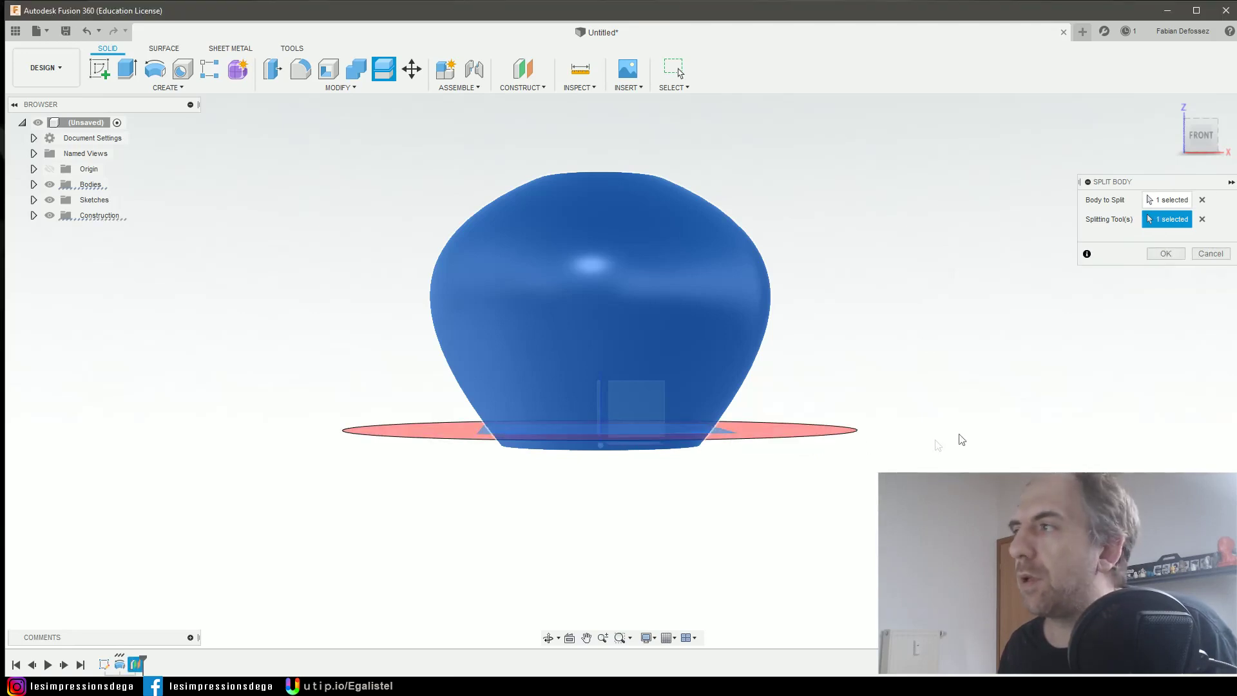
{"action": "middle_click_drag", "start_coordinate": [361, 439], "coordinate": [580, 412], "text": "shift"}
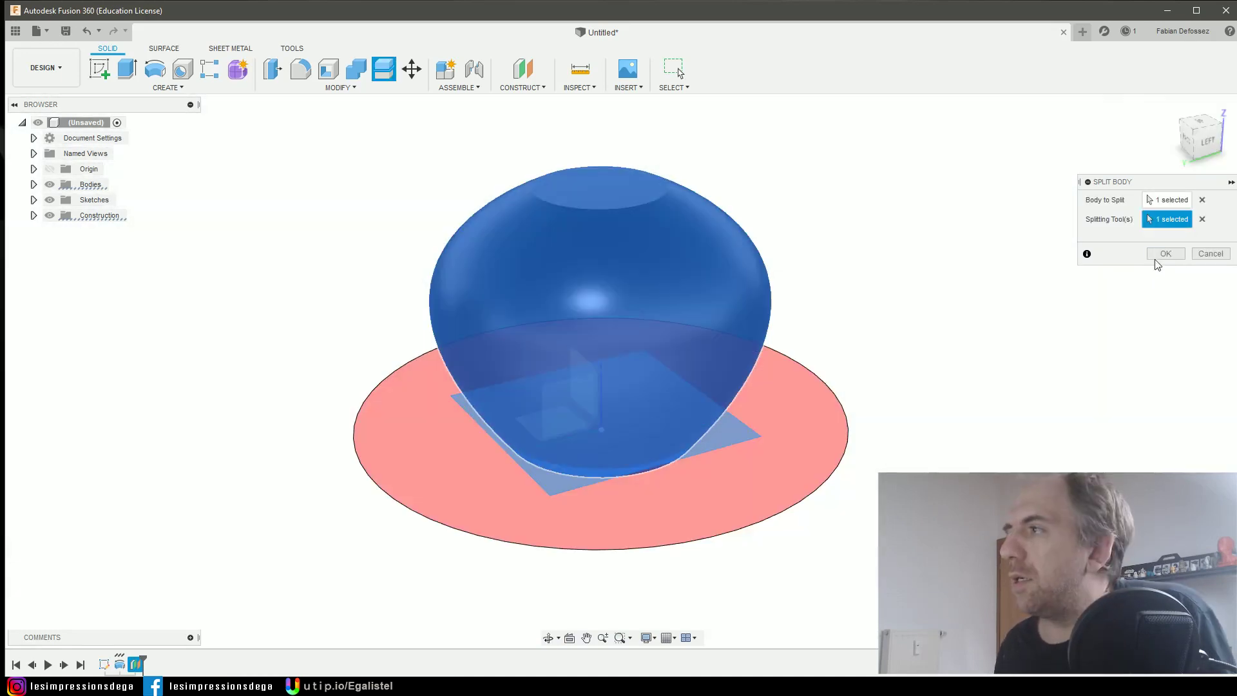
{"action": "left_click", "coordinate": [1161, 255]}
{"action": "middle_click_drag", "start_coordinate": [395, 412], "coordinate": [395, 466], "text": "shift"}
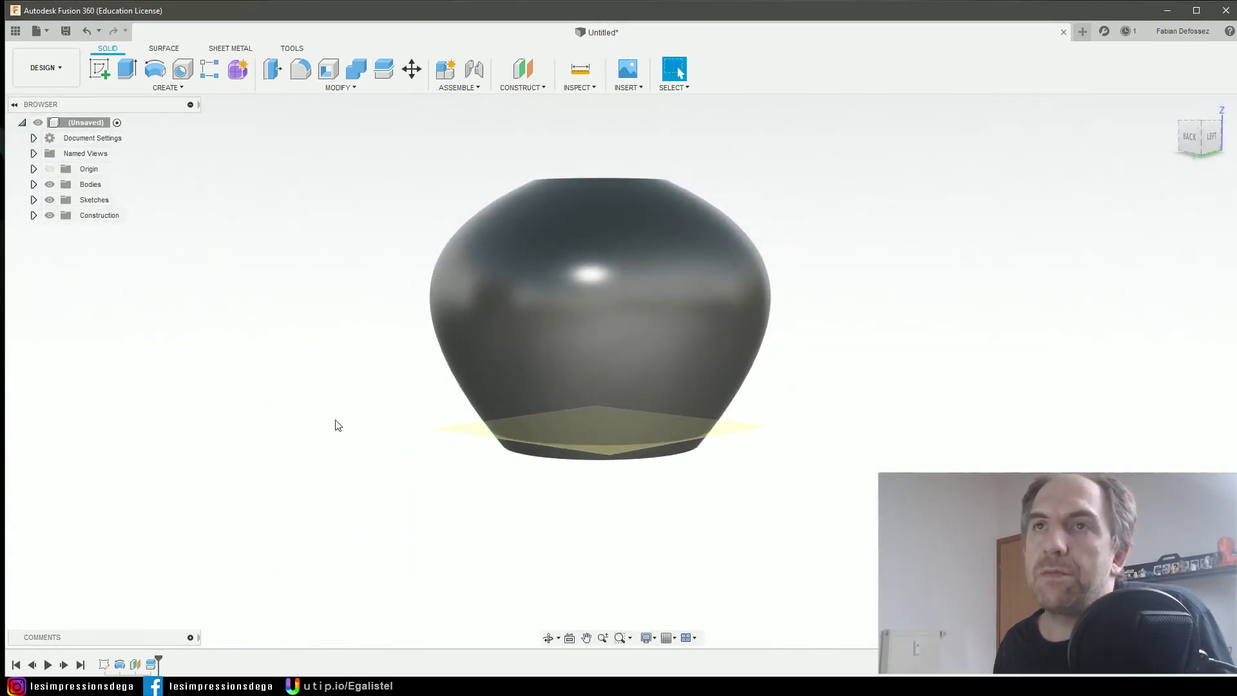
Identify the upper body by toggling its visibility, and rename it haut.
{"action": "left_click", "coordinate": [33, 184]}
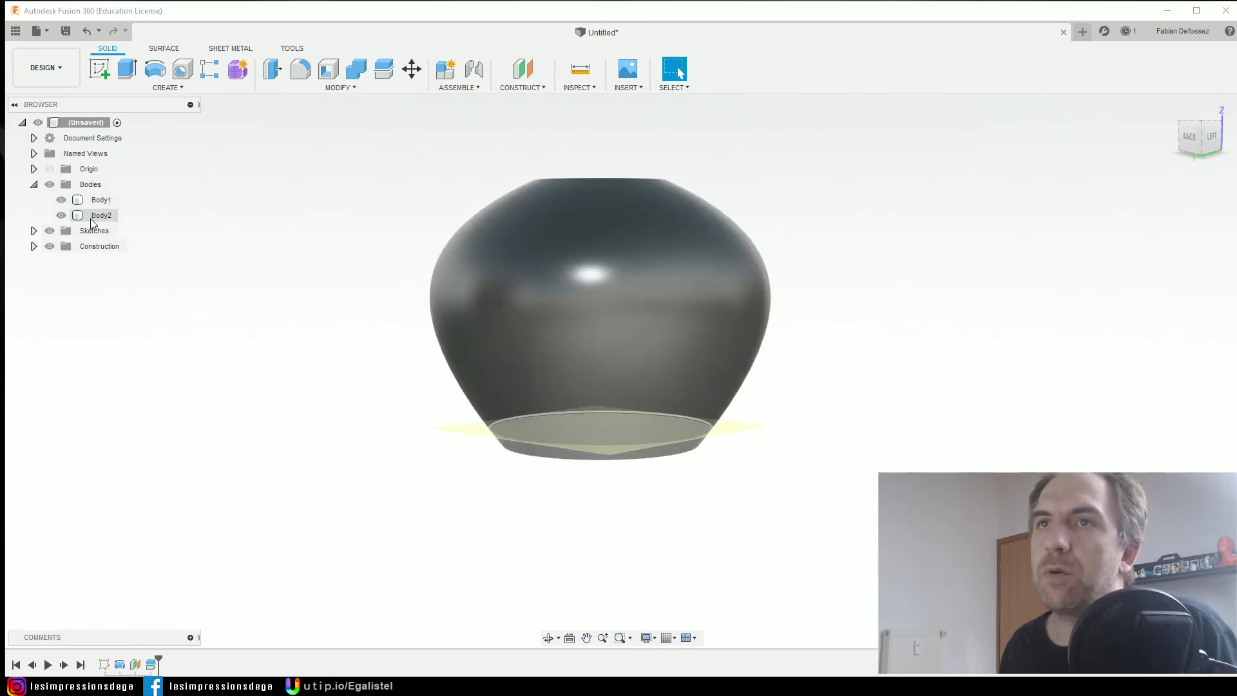
{"action": "left_click", "coordinate": [62, 201]}
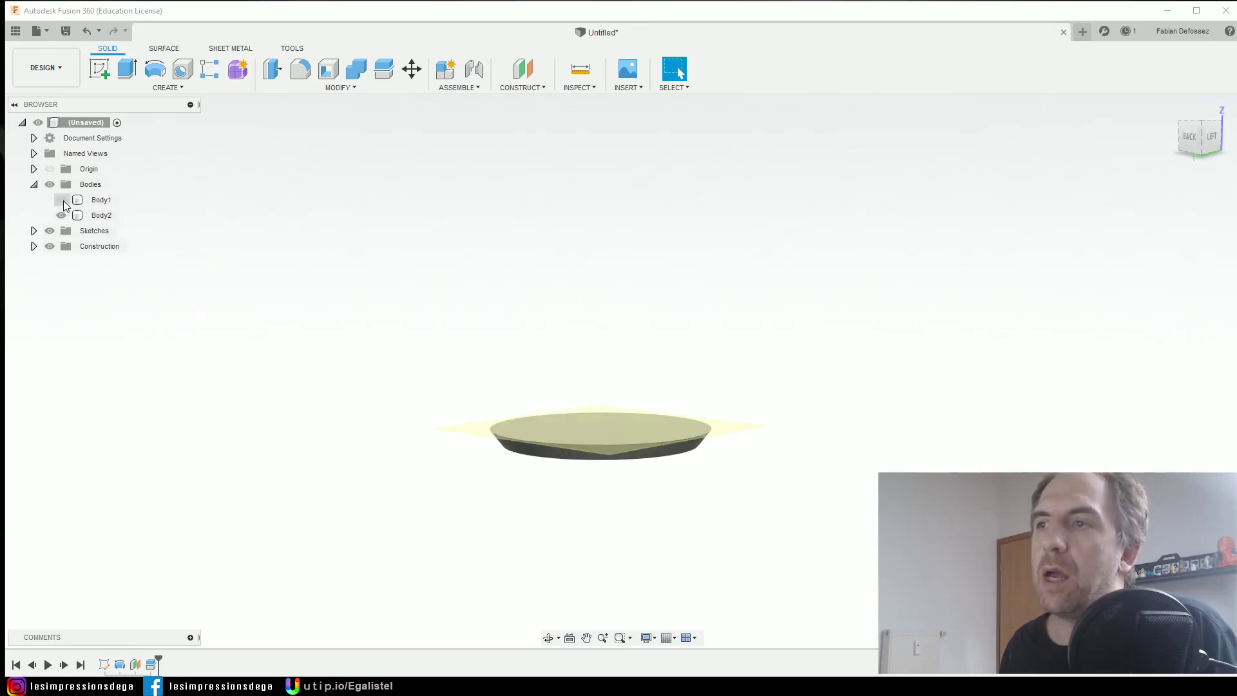
{"action": "left_click", "coordinate": [62, 201]}
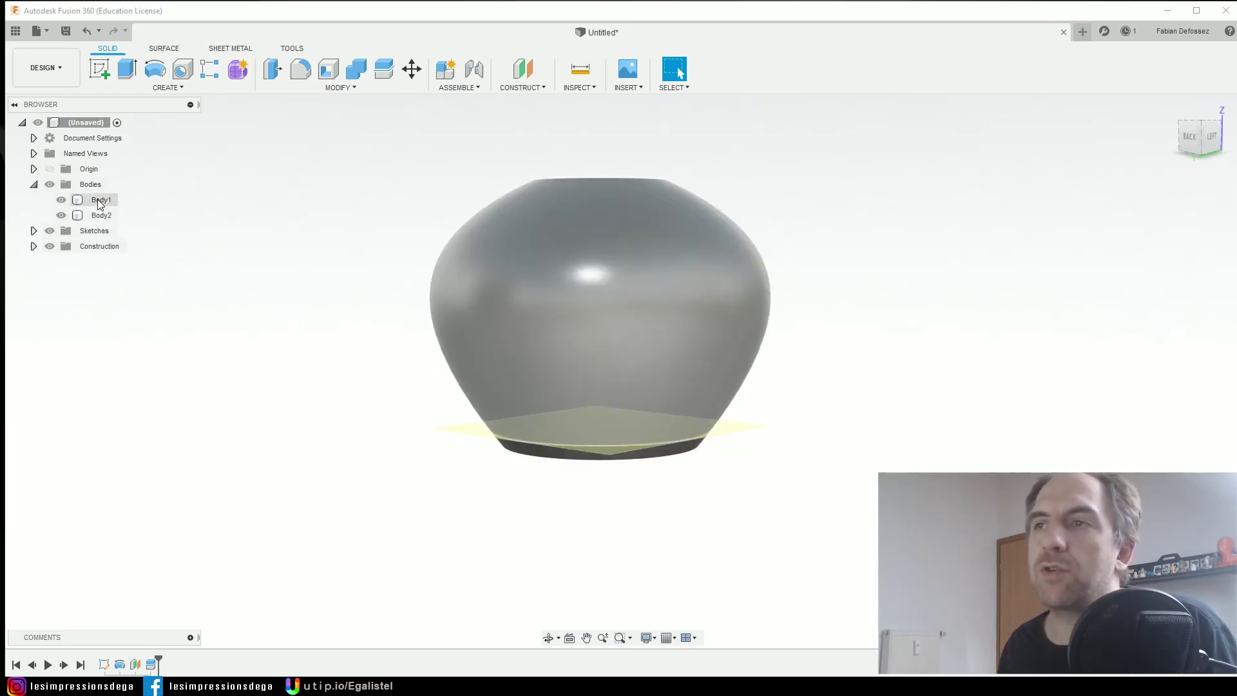
{"action": "left_click", "coordinate": [100, 201]}
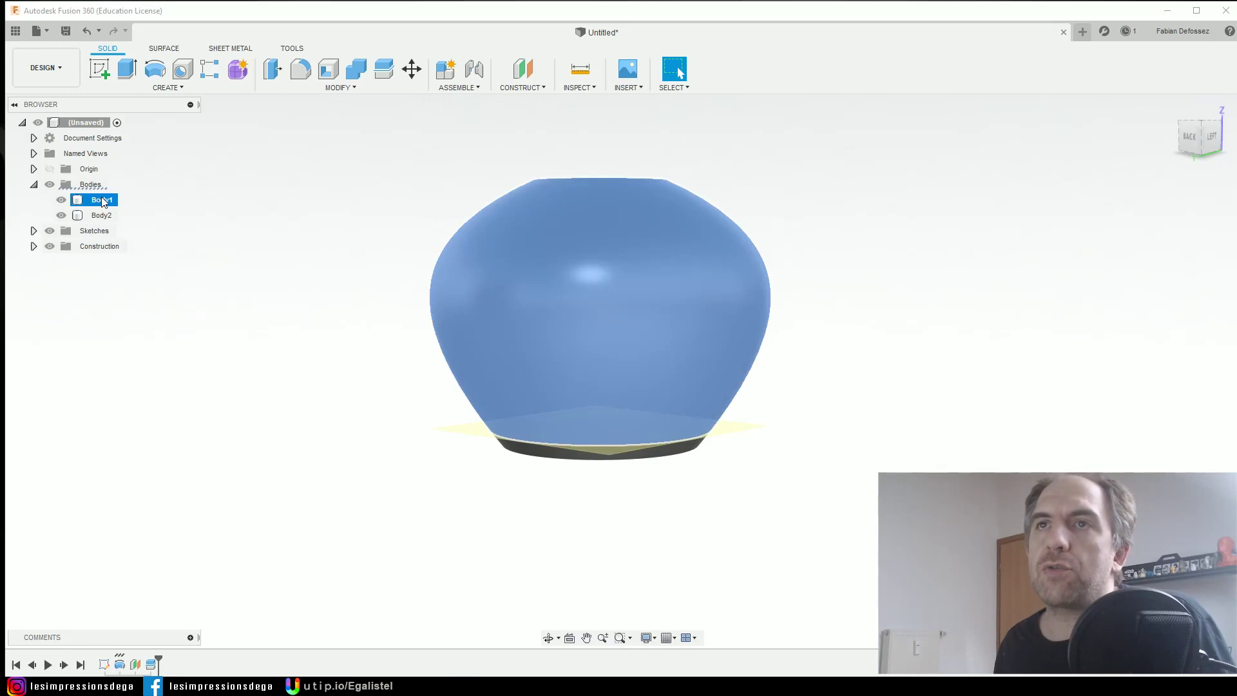
{"action": "double_click", "coordinate": [97, 201]}
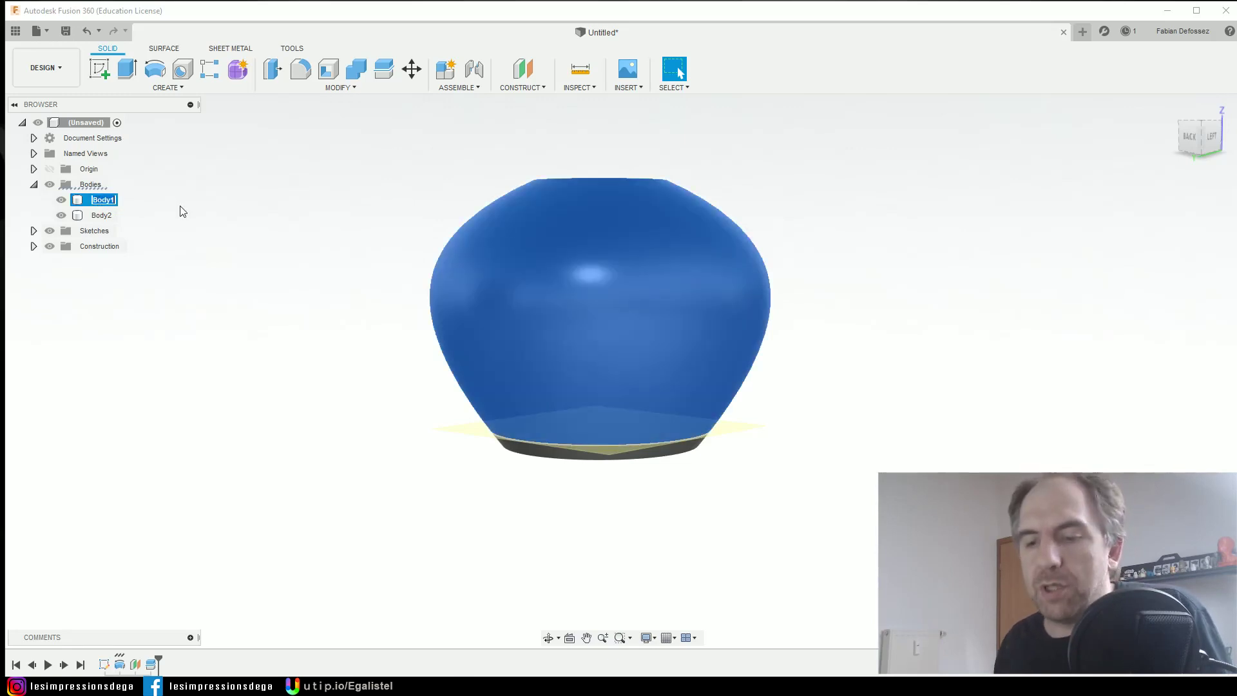
{"action": "type", "text": "haut"}
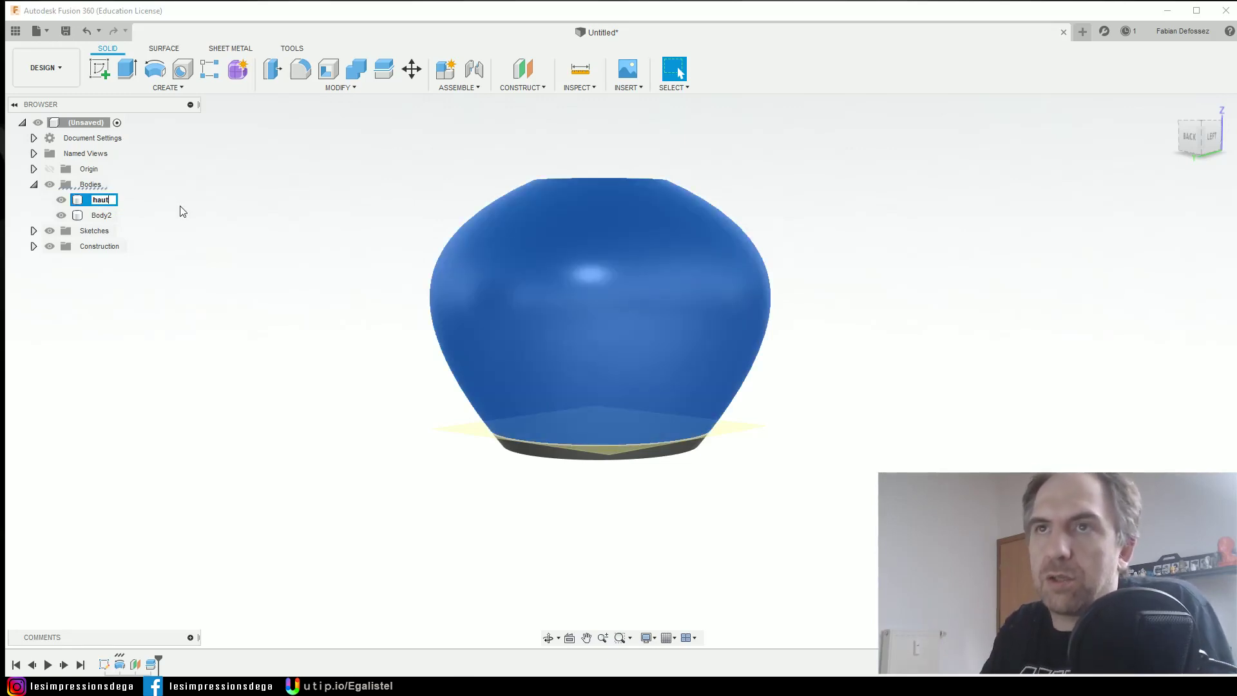
{"action": "key", "text": "Return"}
Rename the thin base body Socle and hide it together with the construction plane.
{"action": "left_click", "coordinate": [101, 217]}
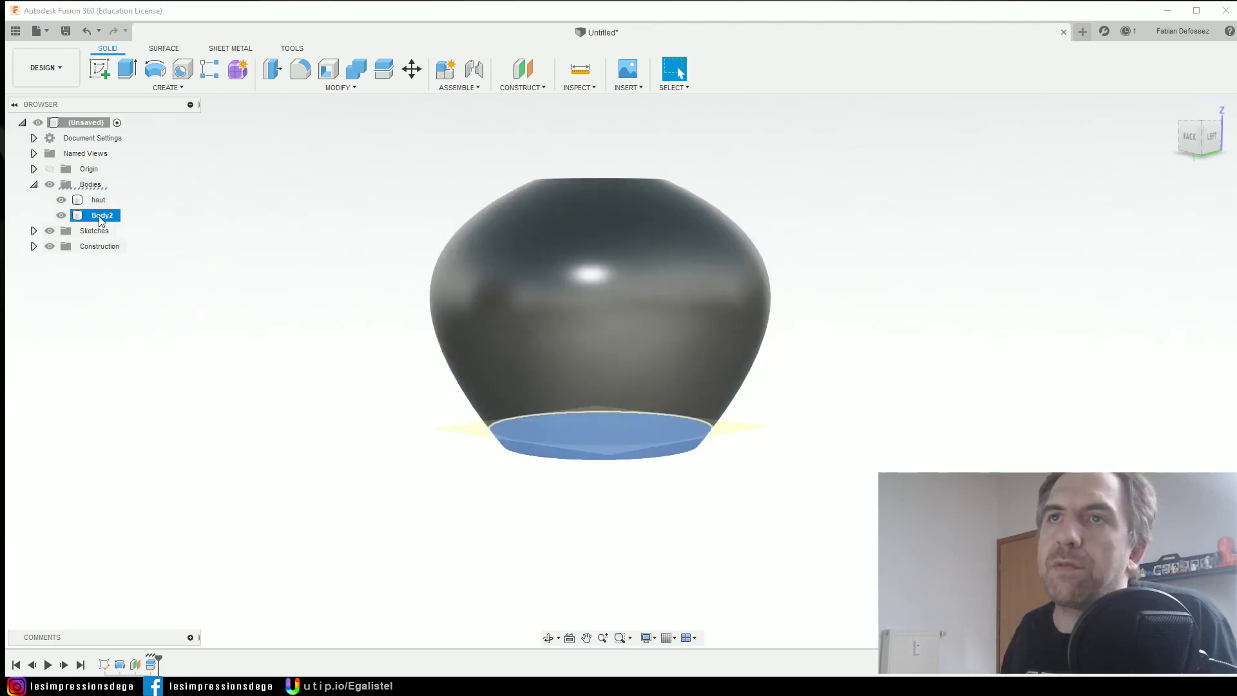
{"action": "type", "text": "Socle"}
{"action": "key", "text": "Return"}
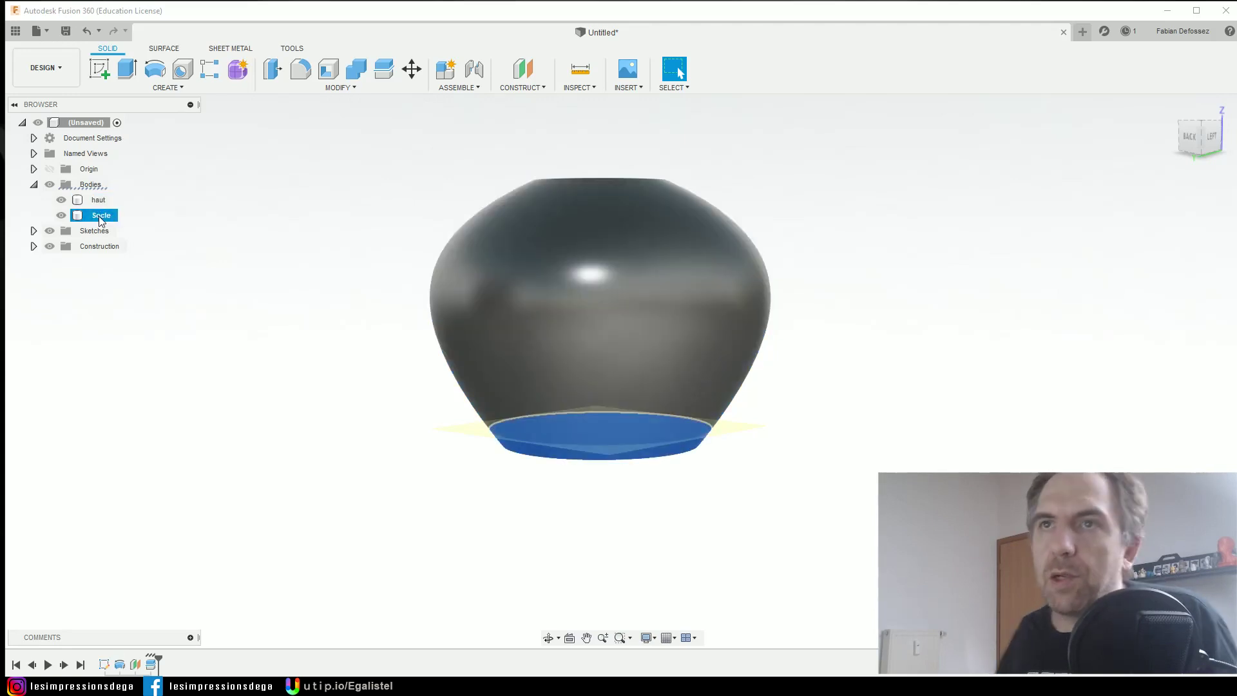
{"action": "left_click", "coordinate": [62, 215]}
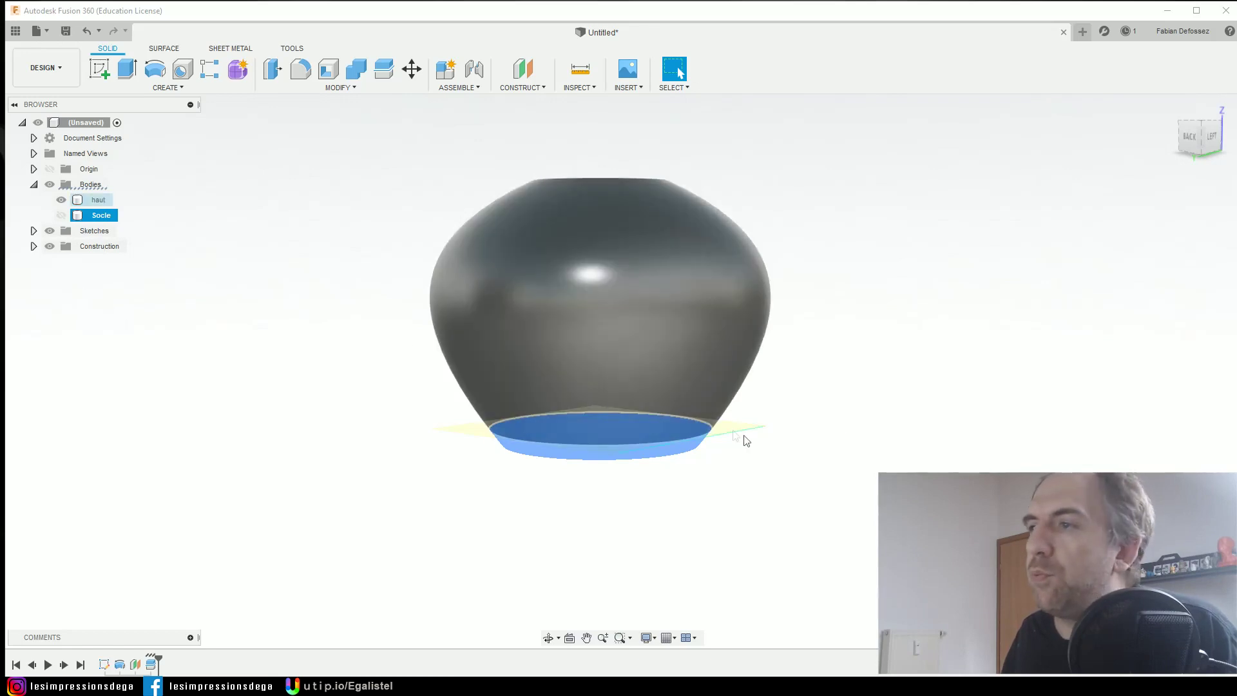
{"action": "left_click", "coordinate": [98, 200]}
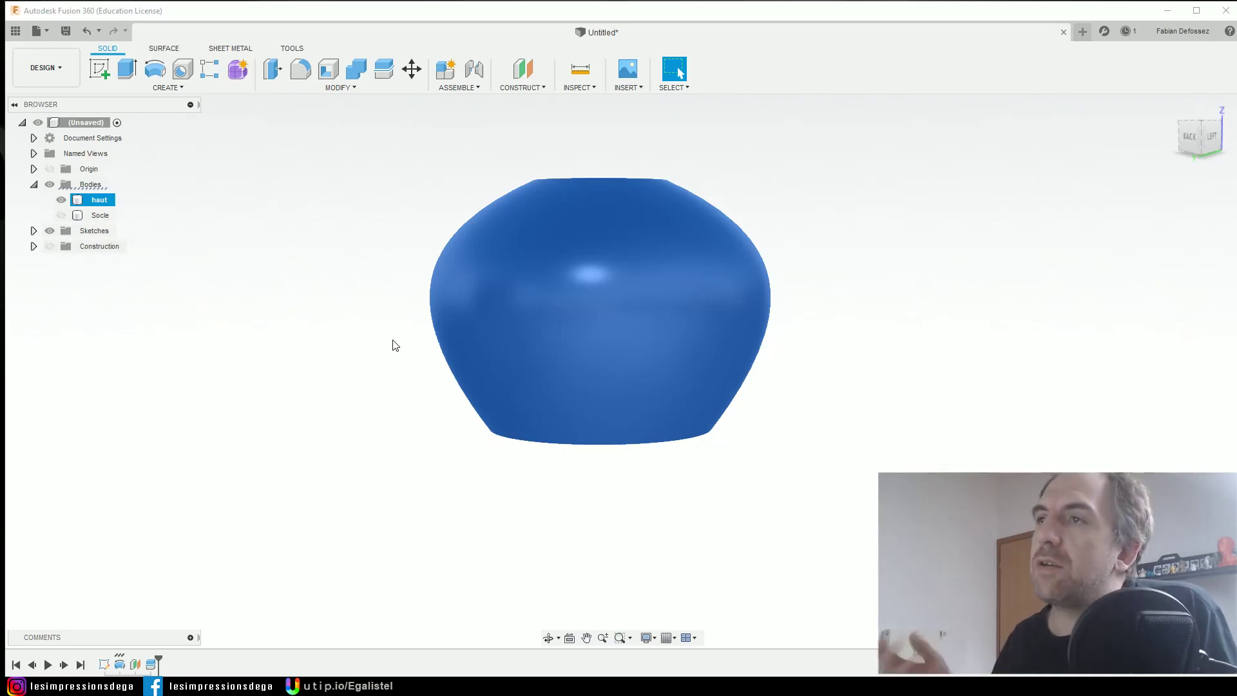
Shell the haut body with a 4 mm inside thickness, removing its flat upper and lower faces.
{"action": "middle_click_drag", "start_coordinate": [387, 313], "coordinate": [585, 378], "text": "shift"}
{"action": "left_click", "coordinate": [597, 373]}
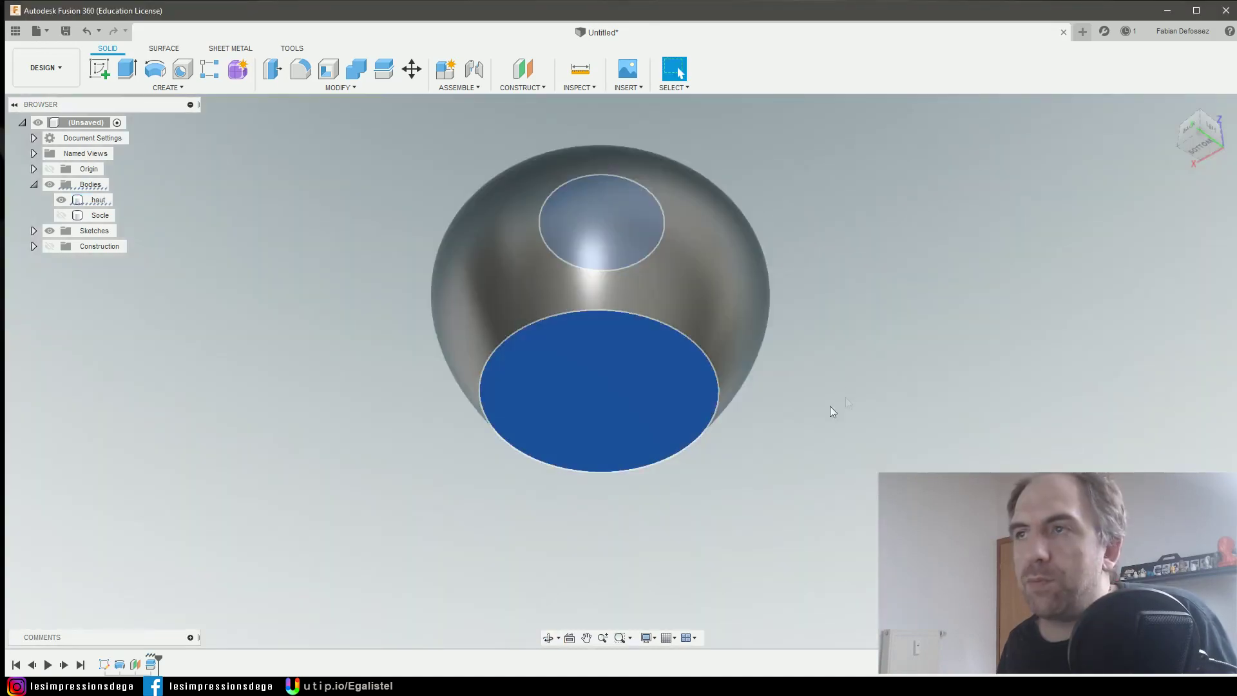
{"action": "left_click", "coordinate": [873, 418]}
{"action": "left_click", "coordinate": [593, 392]}
{"action": "middle_click_drag", "start_coordinate": [829, 346], "coordinate": [773, 373], "text": "shift"}
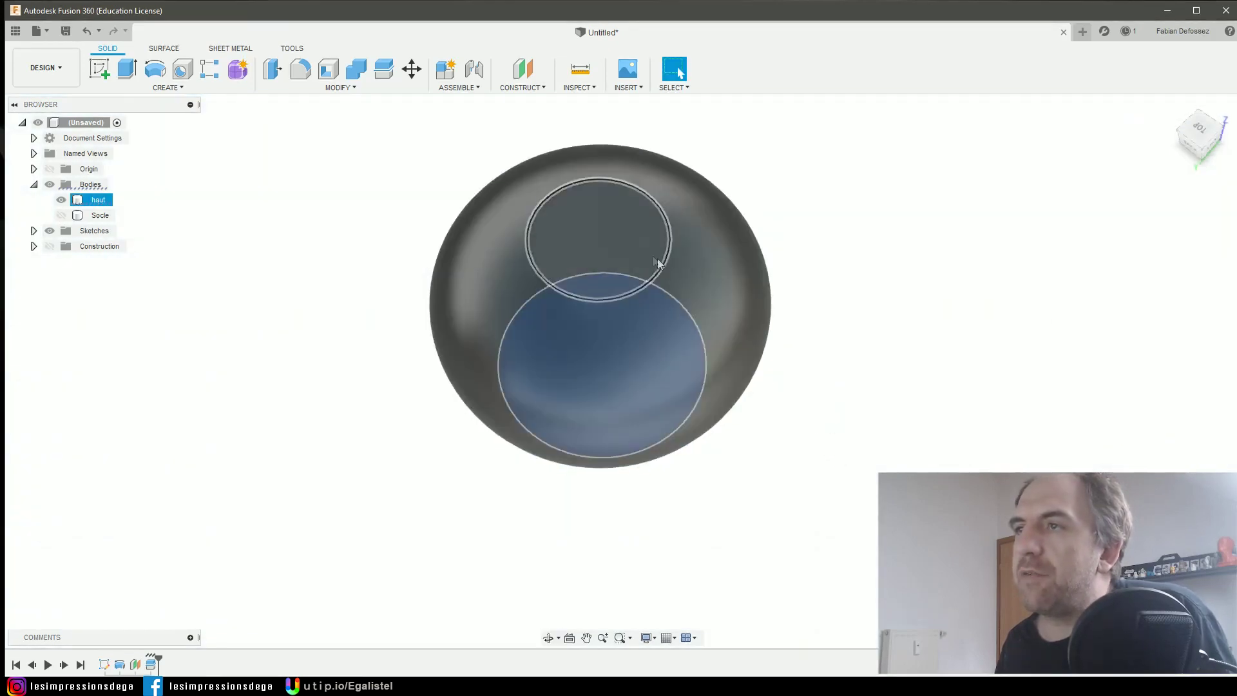
{"action": "left_click", "coordinate": [612, 240]}
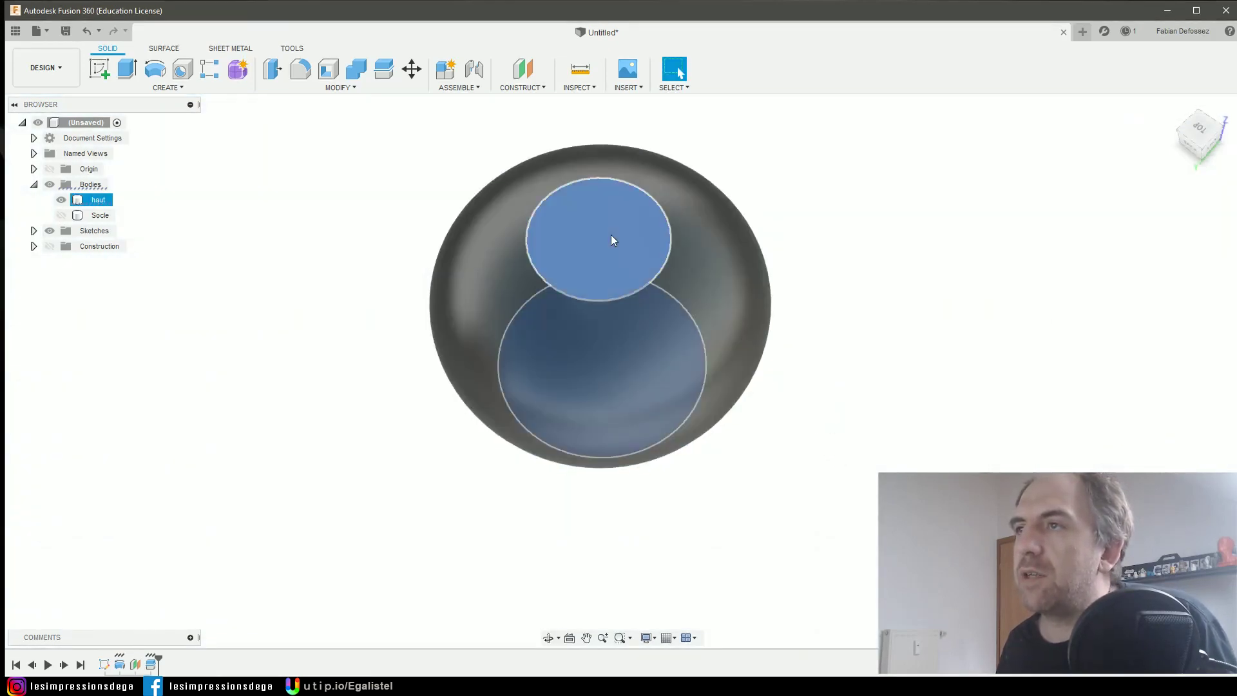
{"action": "middle_click_drag", "start_coordinate": [800, 362], "coordinate": [817, 350], "text": "shift"}
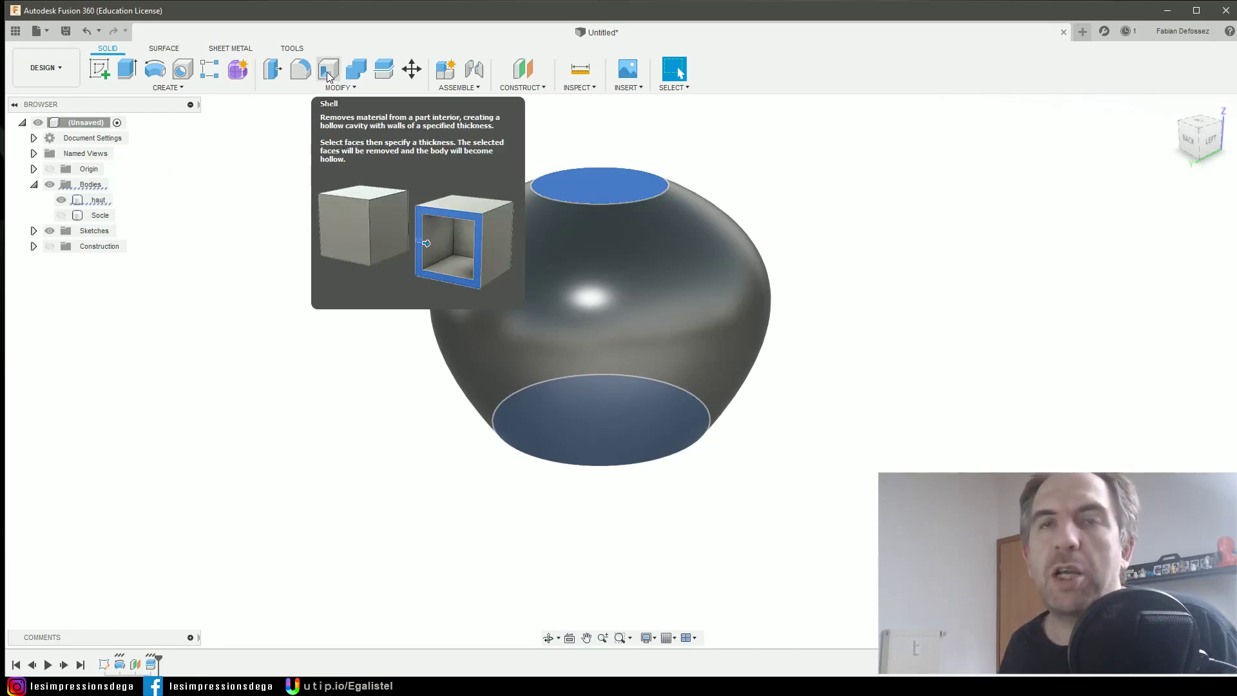
{"action": "left_click", "coordinate": [339, 89]}
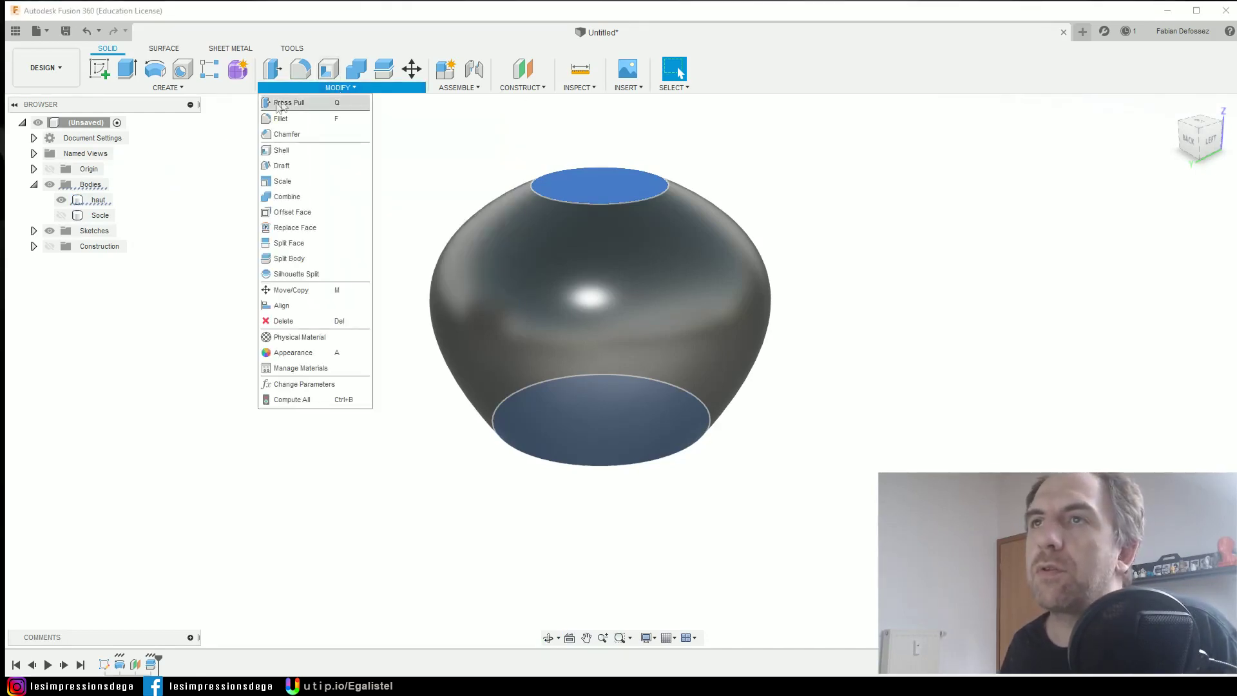
{"action": "left_click", "coordinate": [281, 150]}
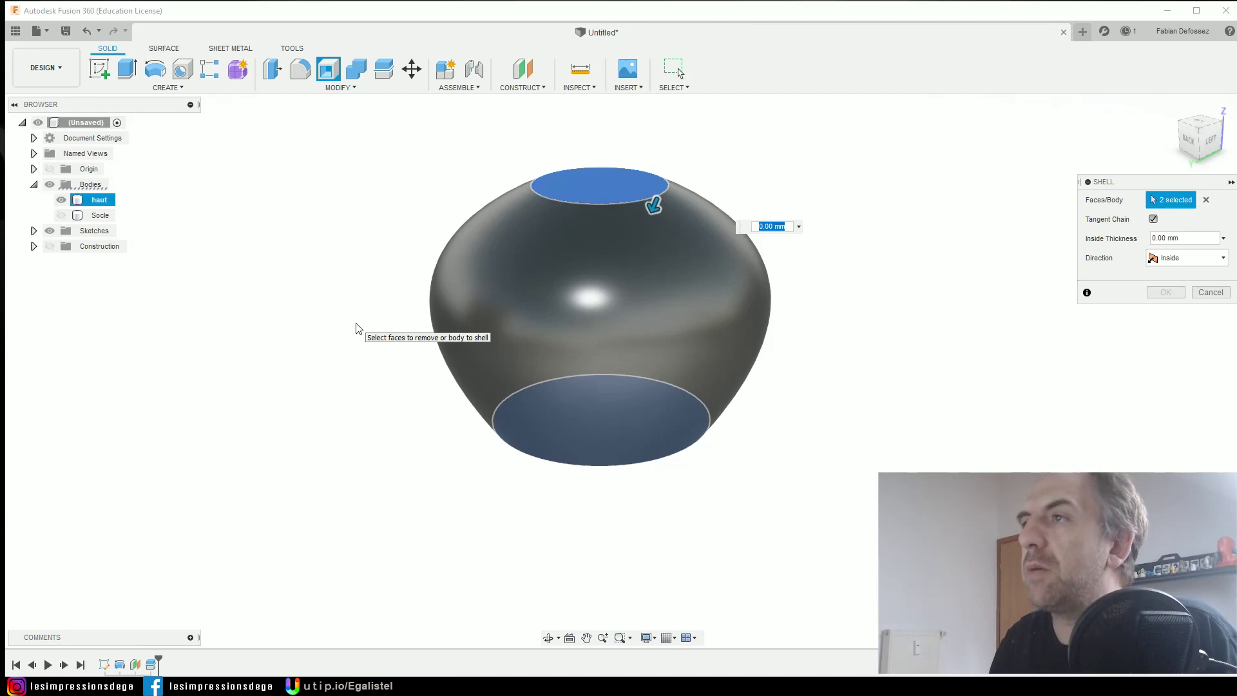
{"action": "type", "text": "4"}
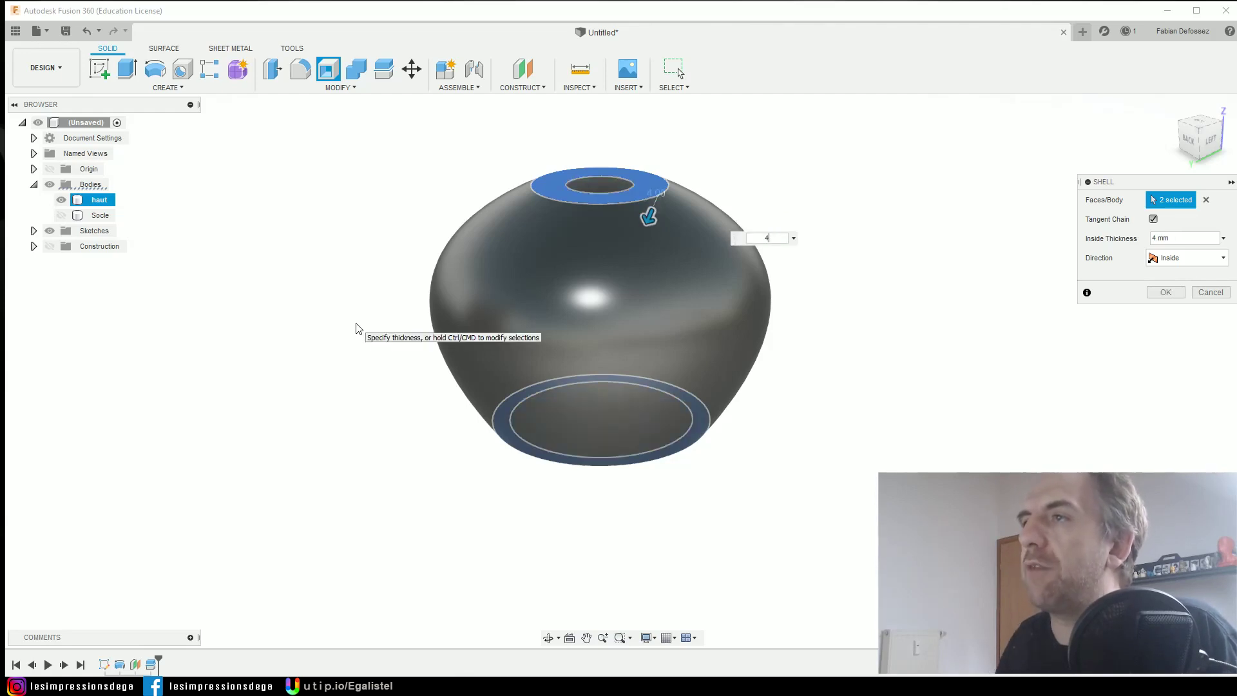
{"action": "middle_click_drag", "start_coordinate": [741, 480], "coordinate": [830, 354], "text": "shift"}
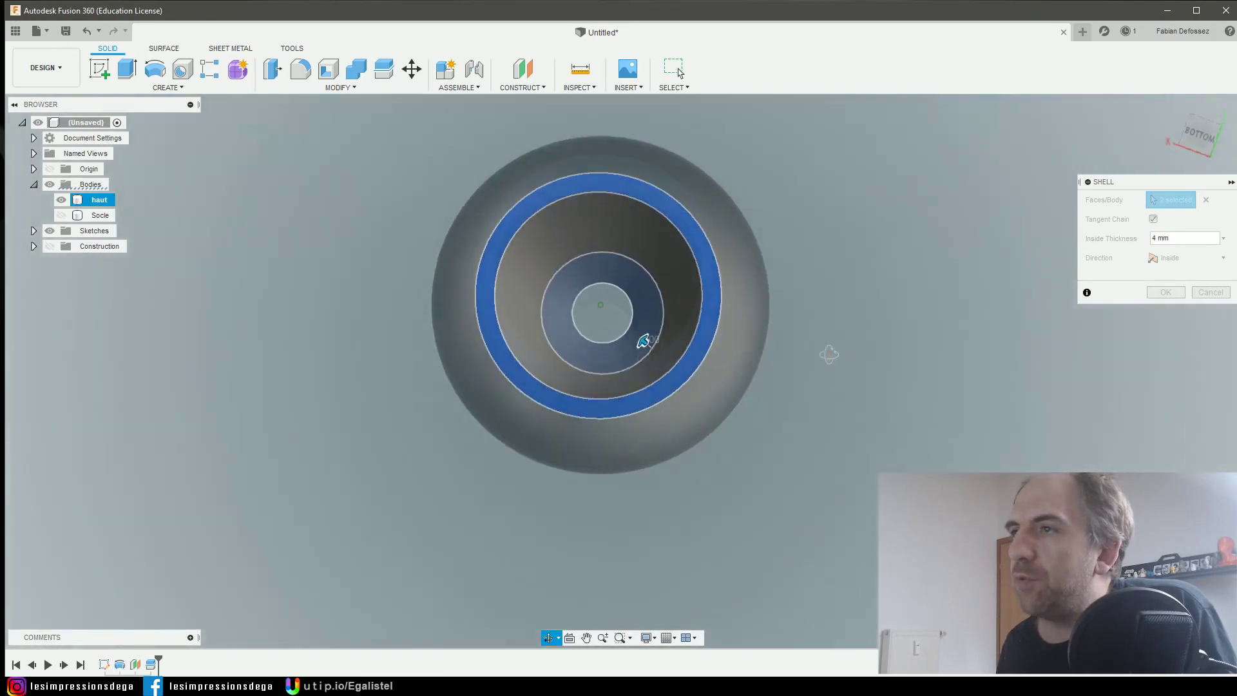
{"action": "middle_click_drag", "start_coordinate": [830, 355], "coordinate": [830, 380], "text": "shift"}
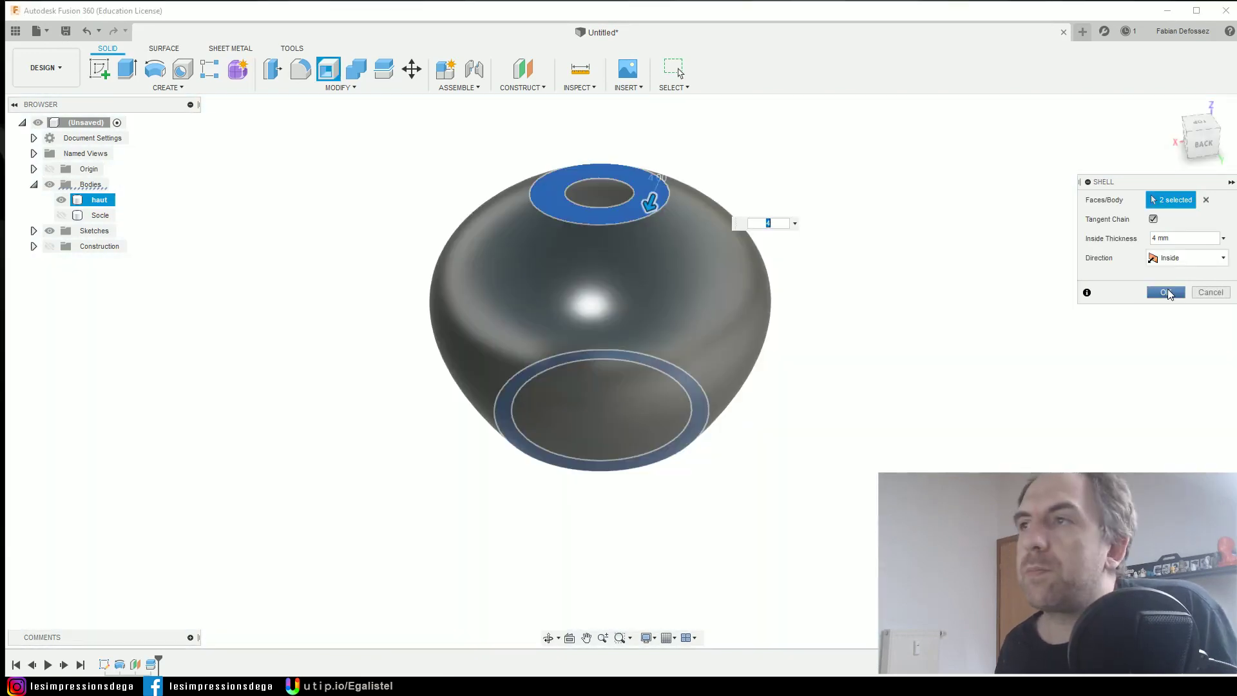
{"action": "left_click", "coordinate": [1166, 293]}
Start a new sketch on the vertical YZ origin plane through the middle of the haut body.
{"action": "mouse_move", "coordinate": [776, 450]}
{"action": "middle_mouse_down", "text": "shift"}
{"action": "mouse_move", "coordinate": [787, 342]}
{"action": "mouse_move", "coordinate": [799, 452]}
{"action": "mouse_move", "coordinate": [801, 428]}
{"action": "middle_mouse_up", "text": "shift"}
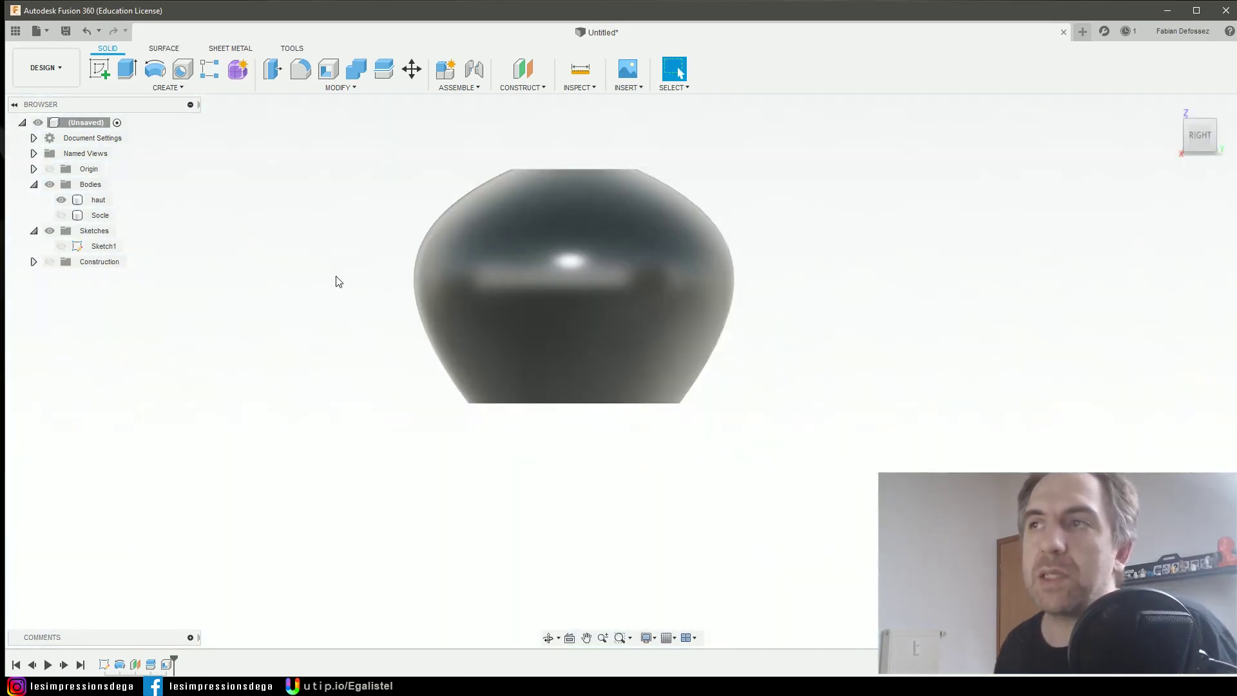
{"action": "middle_click_drag", "start_coordinate": [348, 301], "coordinate": [369, 318], "text": "shift"}
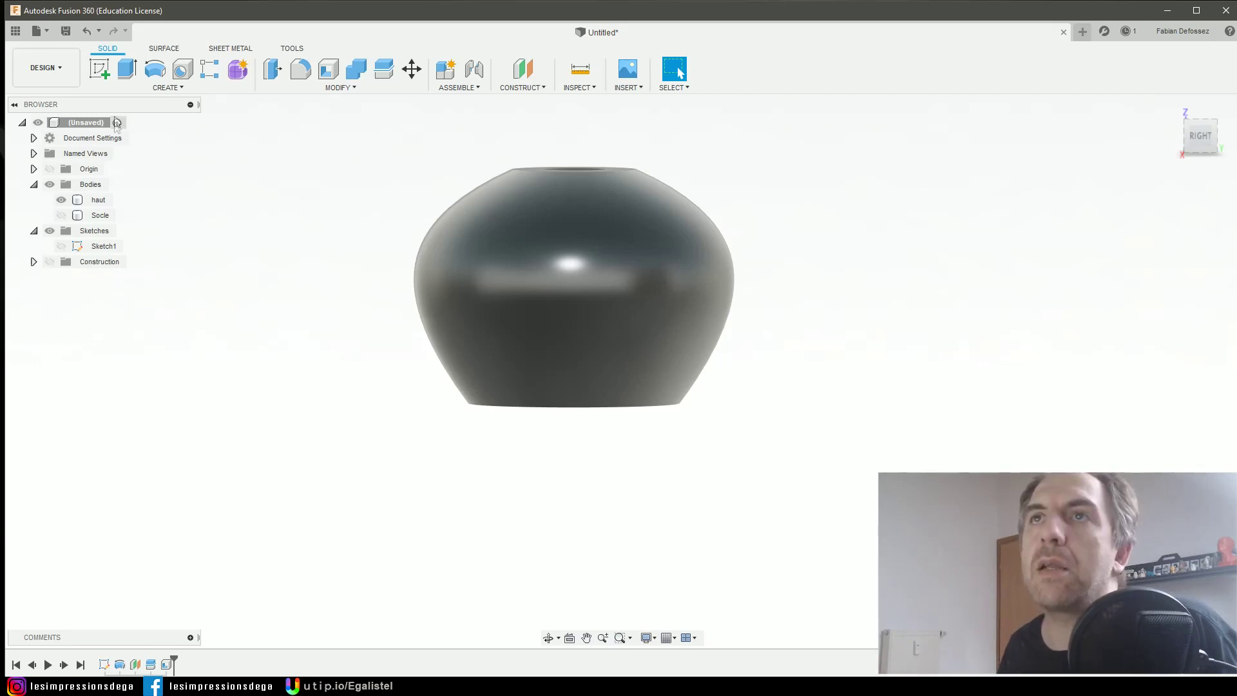
{"action": "left_click", "coordinate": [97, 72]}
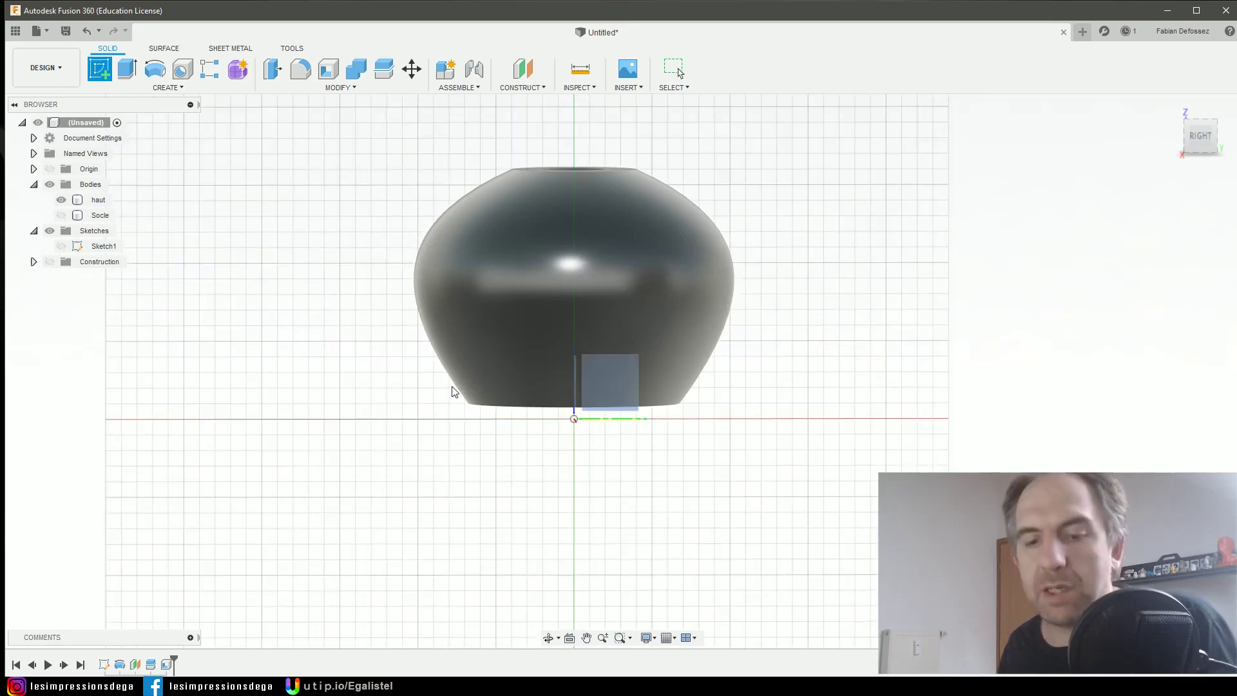
{"action": "middle_click_drag", "start_coordinate": [453, 388], "coordinate": [477, 396], "text": "shift"}
{"action": "left_click", "coordinate": [605, 389]}
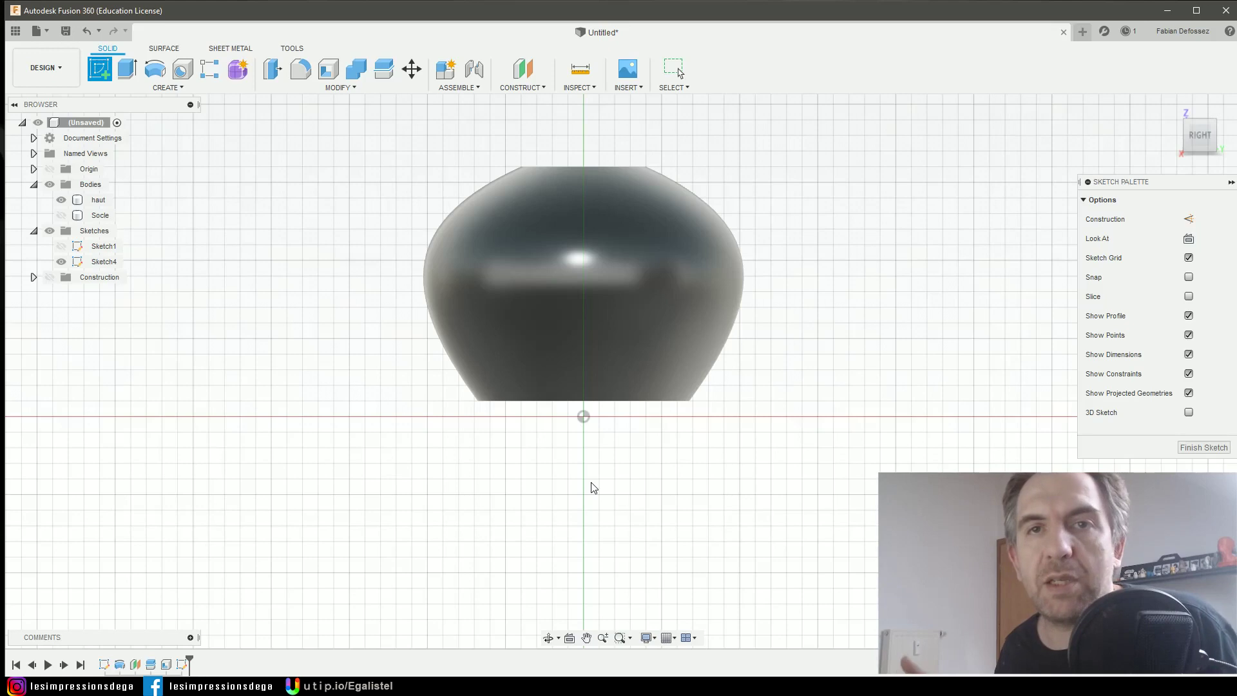
Project the outline of the whole haut body into the sketch, keeping the projection linked.
{"action": "left_click", "coordinate": [164, 87]}
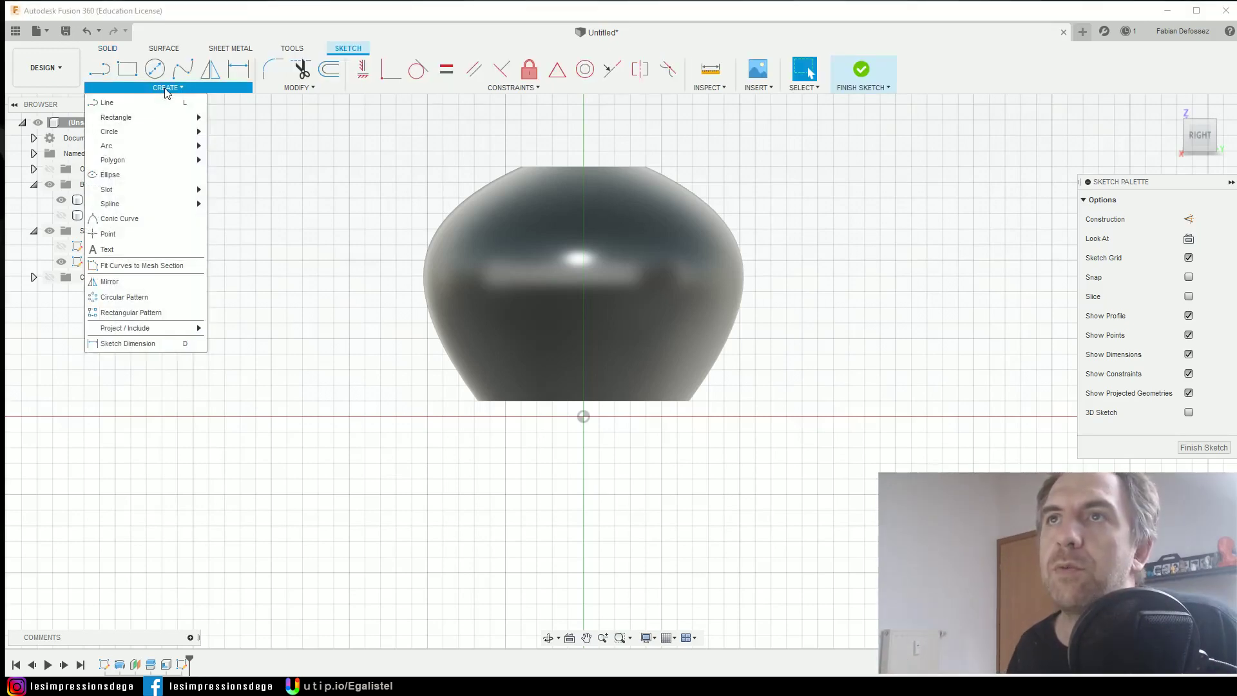
{"action": "mouse_move", "coordinate": [157, 331]}
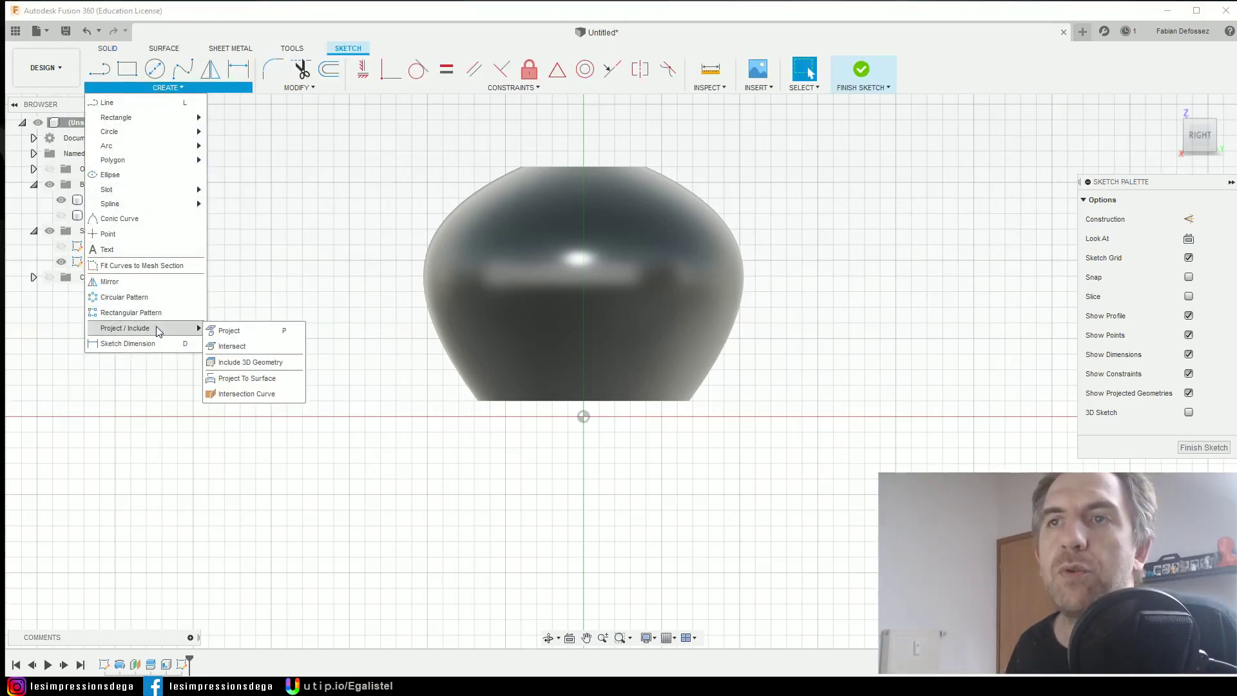
{"action": "left_click", "coordinate": [239, 330]}
{"action": "left_click", "coordinate": [636, 290]}
{"action": "left_click", "coordinate": [636, 290]}
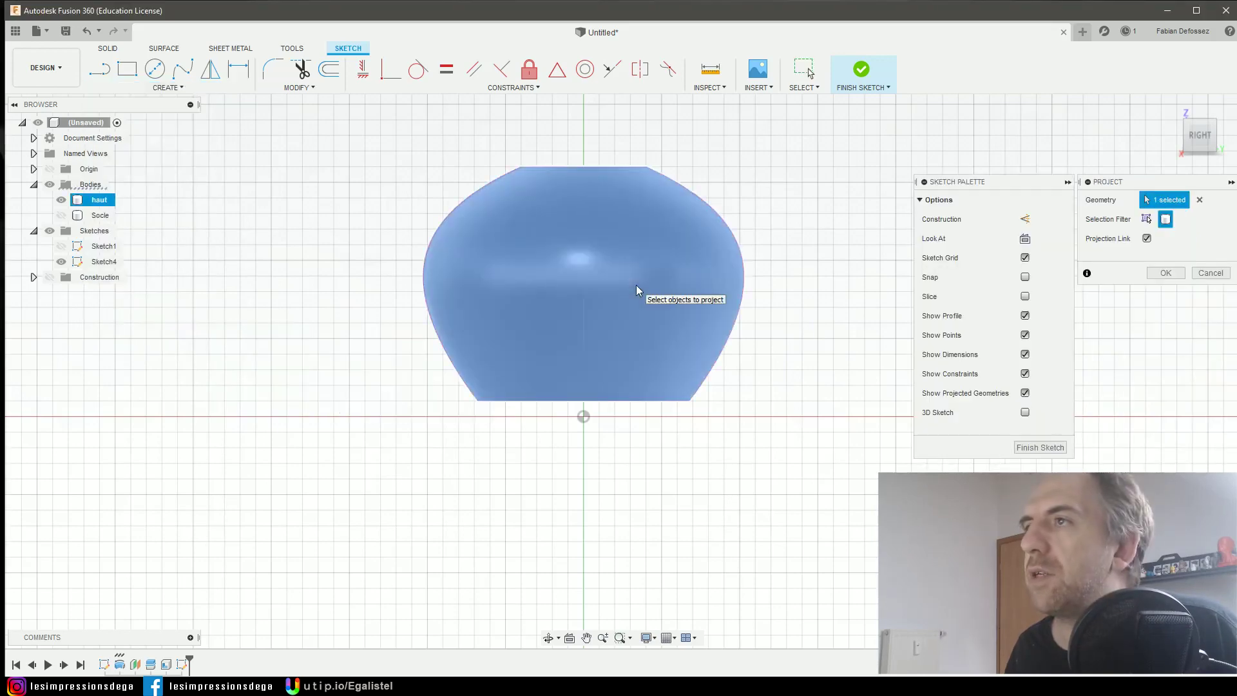
{"action": "scroll", "coordinate": [450, 342], "scroll_direction": "up", "scroll_amount": 6}
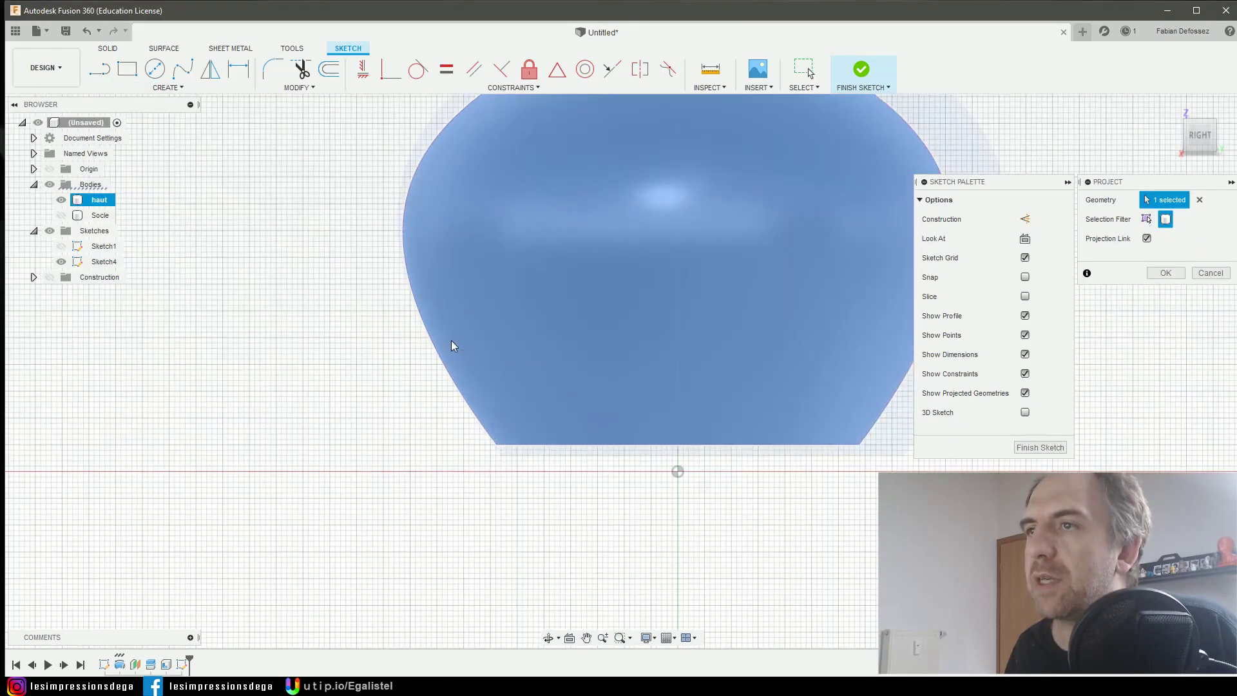
{"action": "scroll", "coordinate": [444, 353], "scroll_direction": "down", "scroll_amount": 5}
{"action": "scroll", "coordinate": [489, 312], "scroll_direction": "down", "scroll_amount": 1}
{"action": "middle_click_drag", "start_coordinate": [552, 241], "coordinate": [492, 314]}
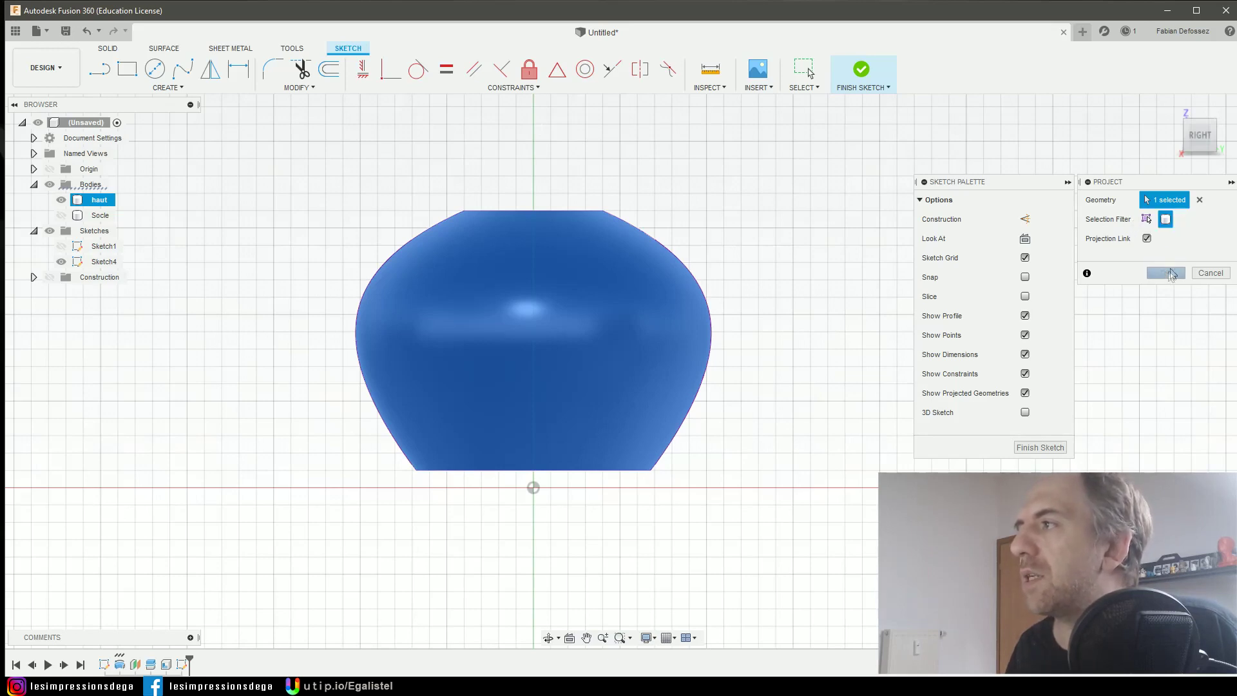
{"action": "left_click", "coordinate": [1165, 272]}
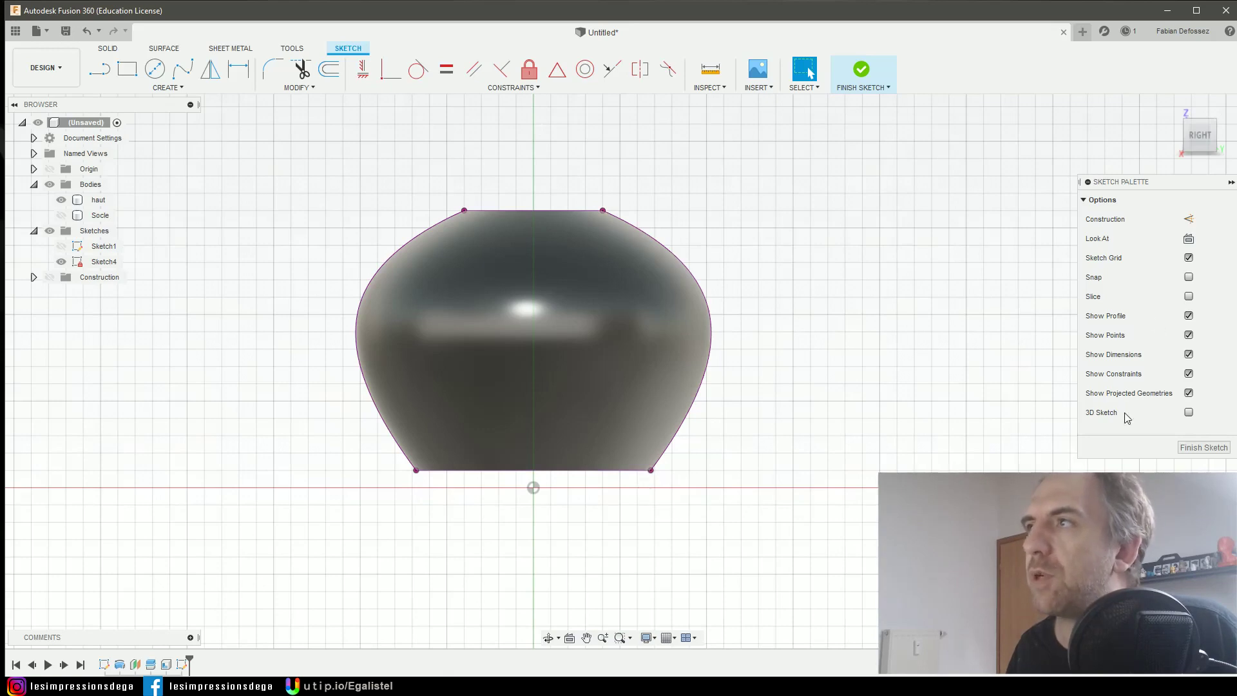
Finish the projected outline sketch and hide the haut body so only the outline profile is shown.
{"action": "left_click", "coordinate": [861, 70]}
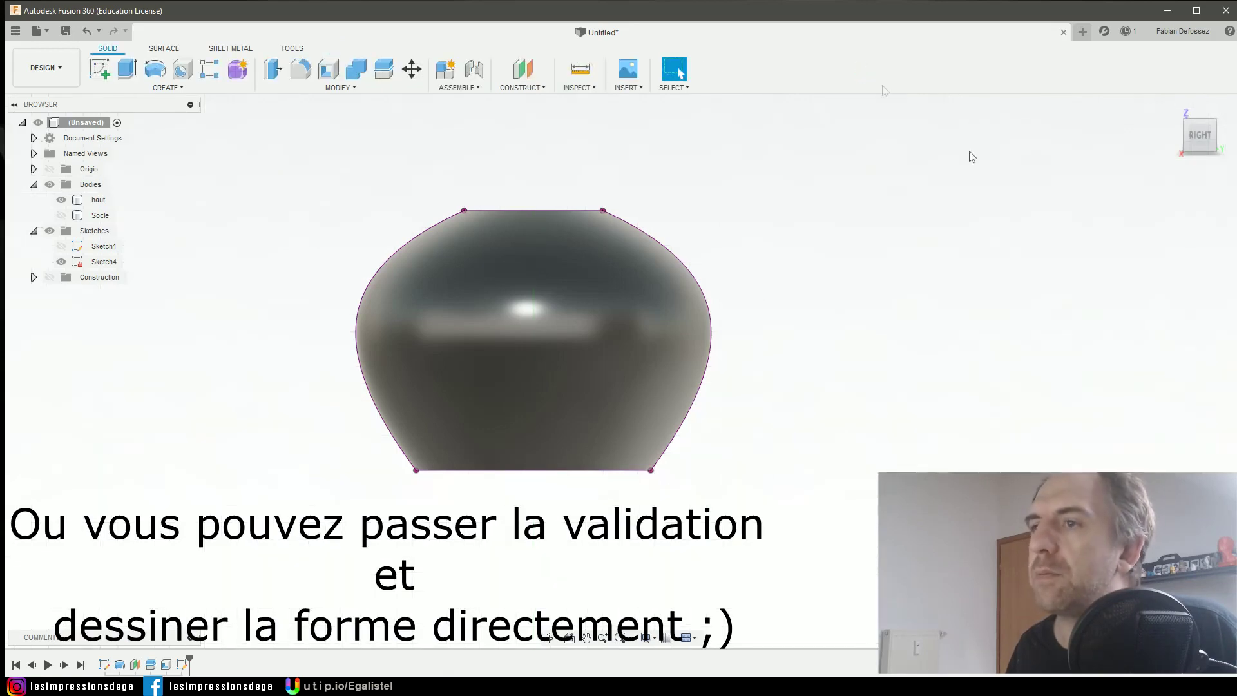
{"action": "left_click", "coordinate": [61, 203]}
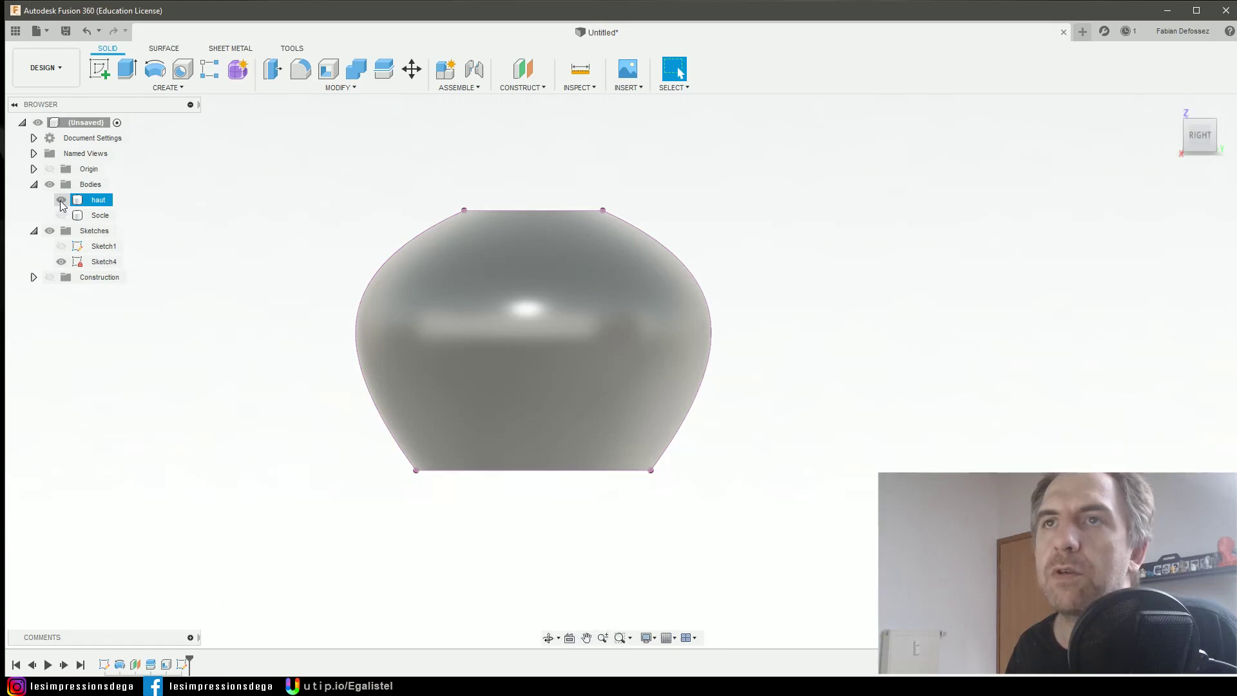
{"action": "left_click", "coordinate": [61, 202]}
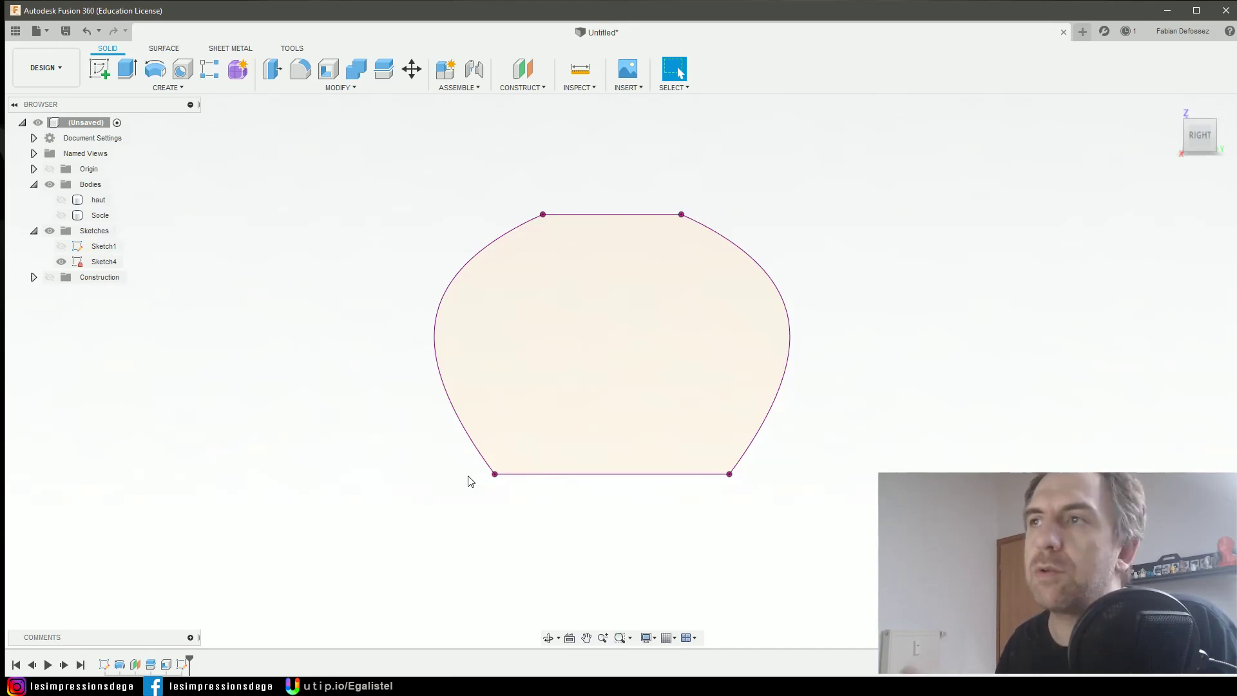
{"action": "left_click", "coordinate": [61, 200]}
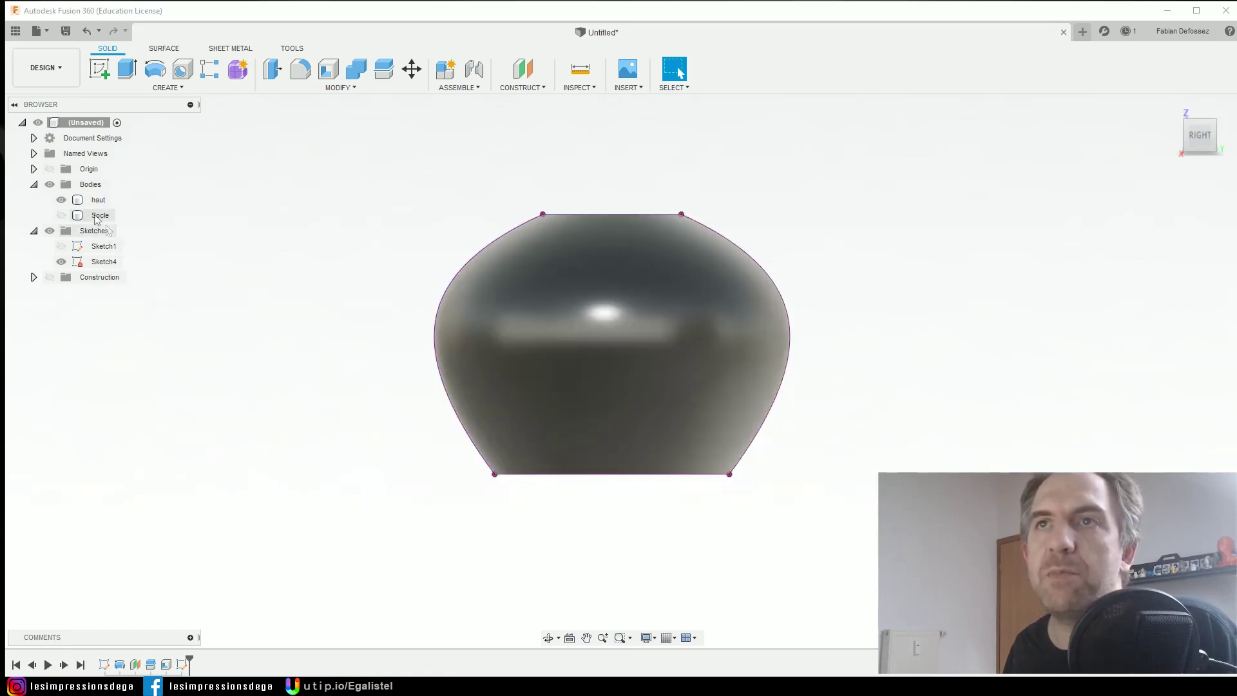
{"action": "left_click", "coordinate": [62, 200]}
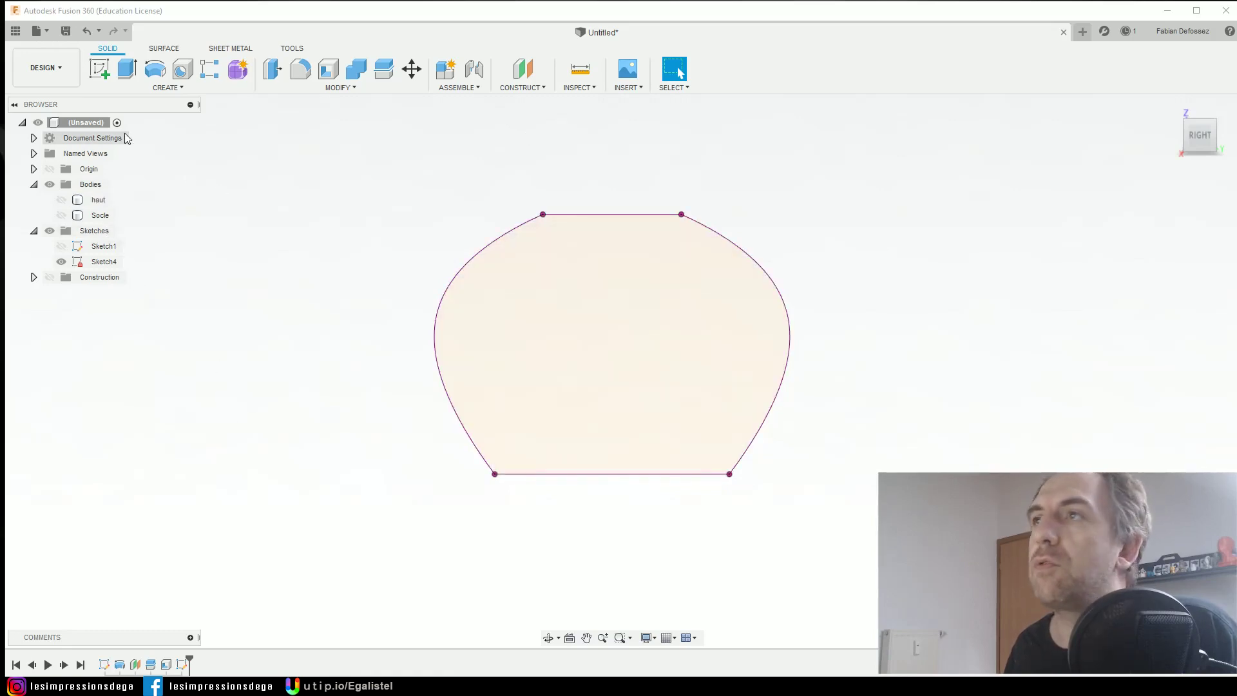
Sketch a closed narrow diagonal strip on the outline profile's plane, running from its upper-left corner to its lower-right corner, and finish the sketch.
{"action": "left_click", "coordinate": [540, 320]}
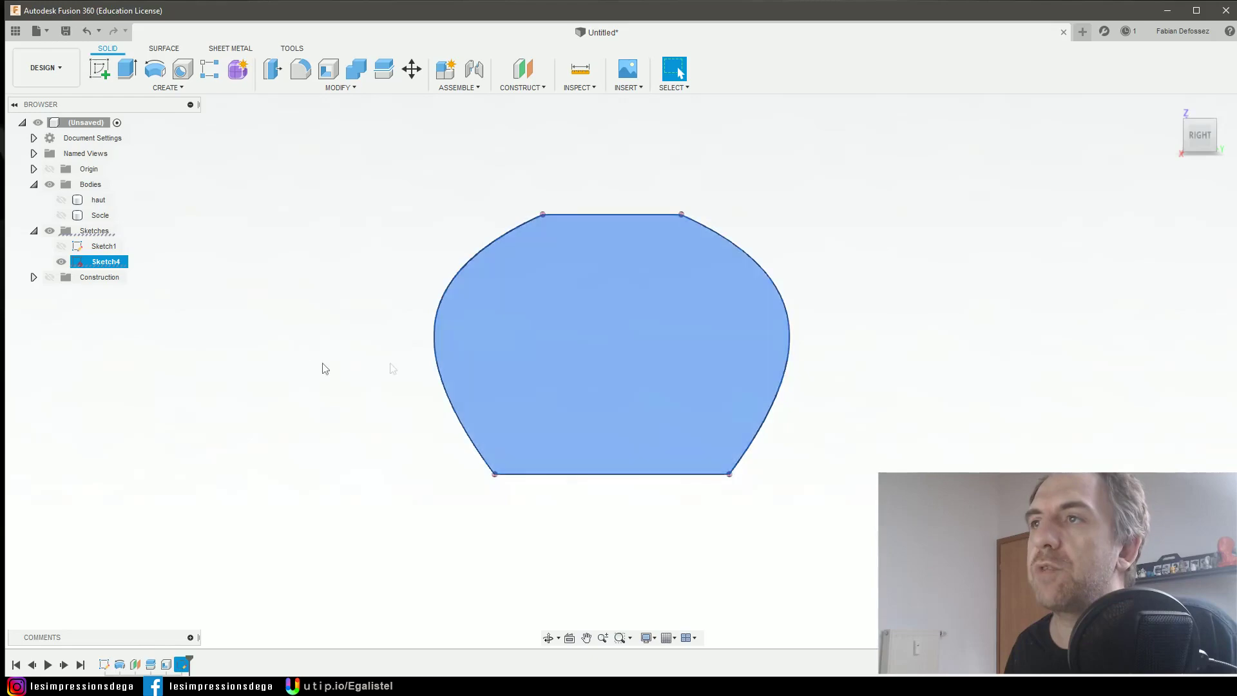
{"action": "left_click", "coordinate": [100, 70]}
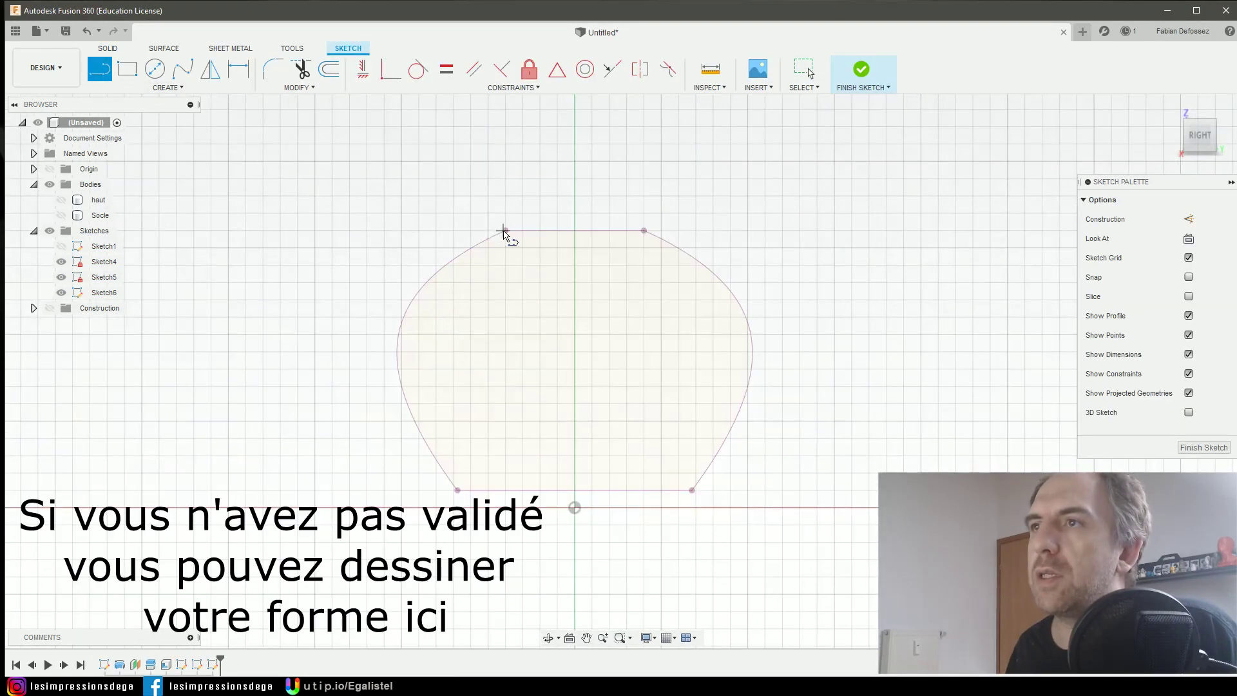
{"action": "left_click", "coordinate": [506, 231]}
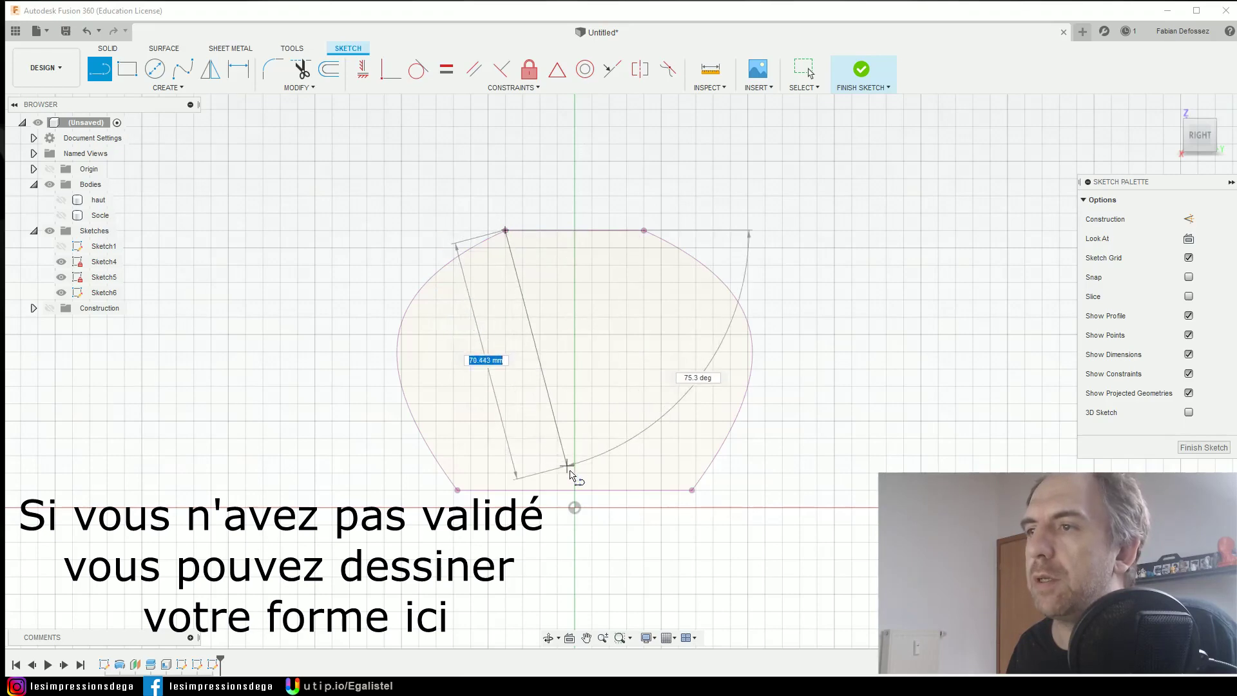
{"action": "left_click", "coordinate": [662, 489]}
{"action": "left_click", "coordinate": [692, 490]}
{"action": "left_click", "coordinate": [536, 234]}
{"action": "left_click", "coordinate": [505, 230]}
{"action": "left_click", "coordinate": [861, 73]}
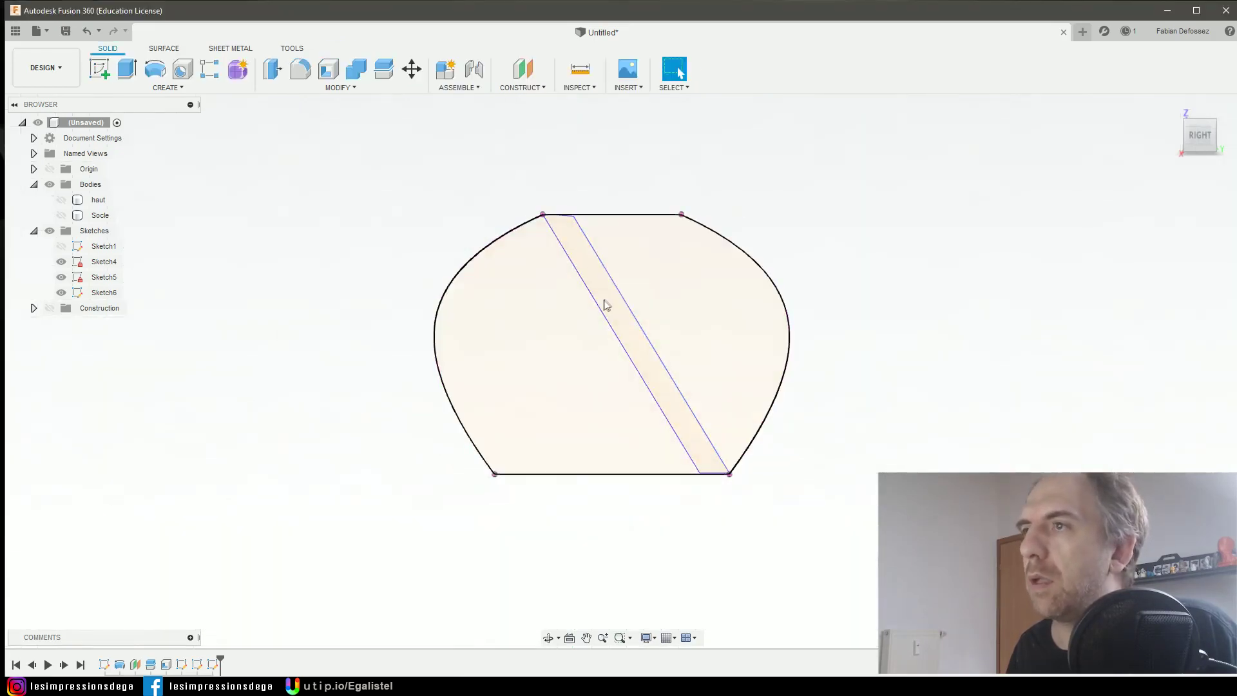
Select the diagonal strip profile and show the haut body again.
{"action": "left_click", "coordinate": [61, 200]}
{"action": "key", "text": "v"}
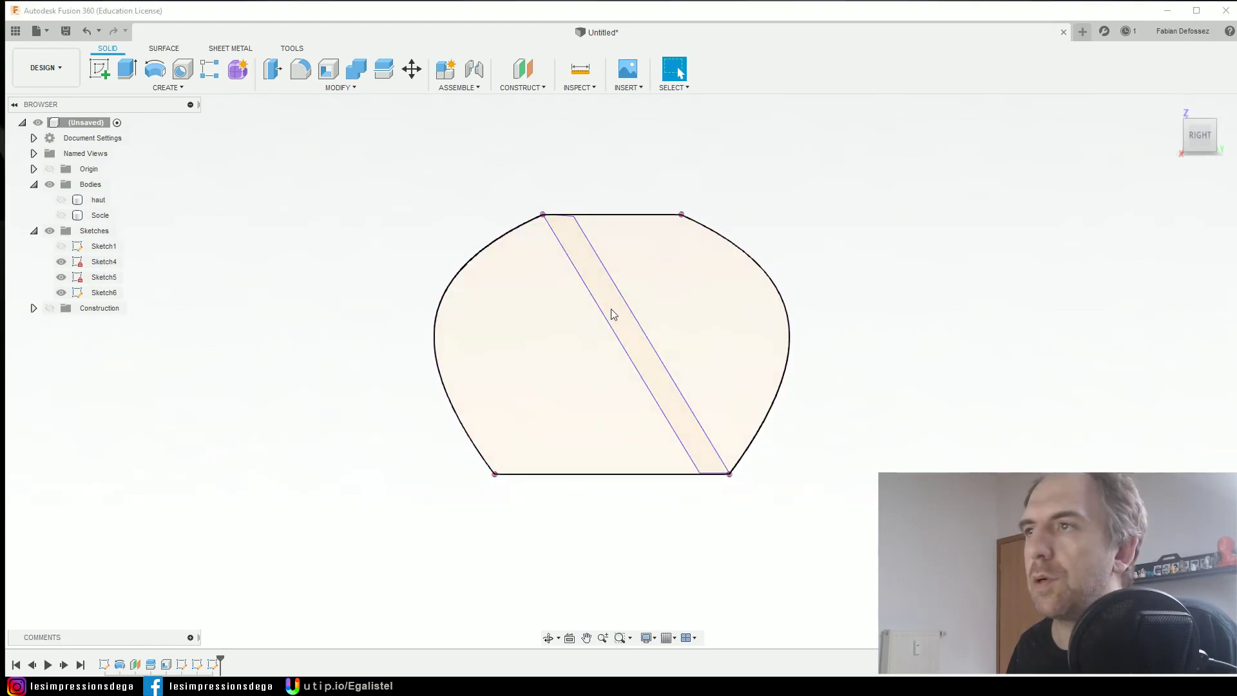
{"action": "scroll", "coordinate": [613, 314], "scroll_direction": "up", "scroll_amount": 5}
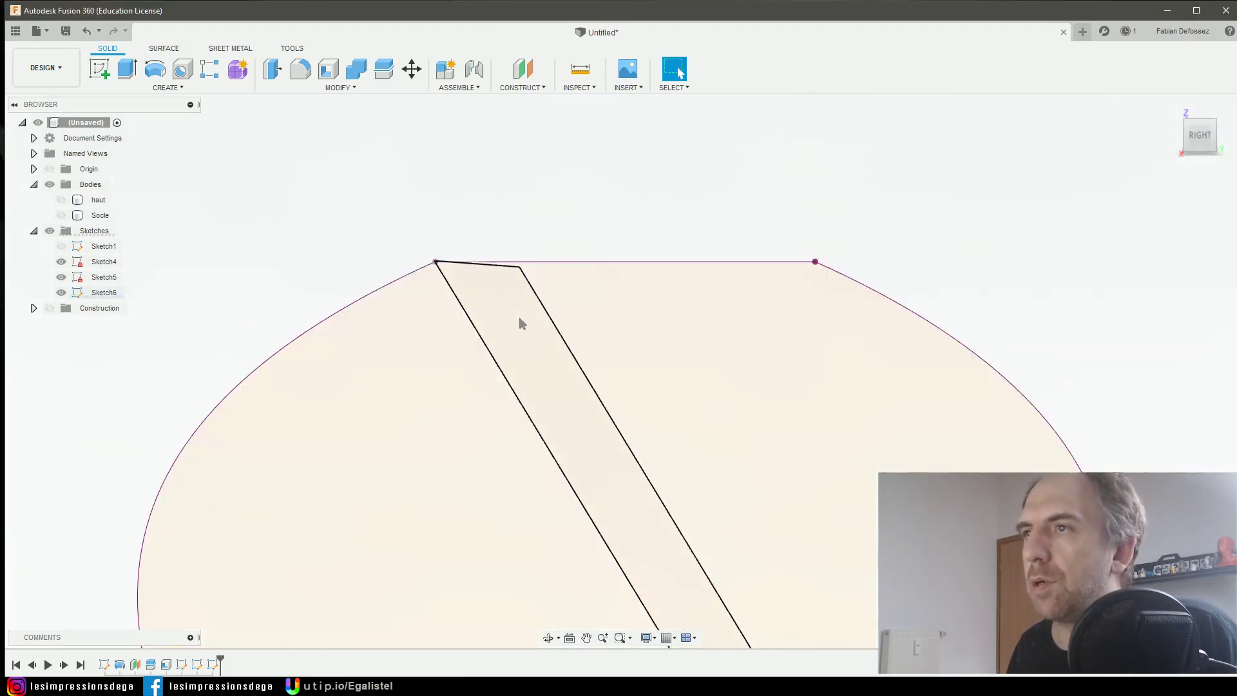
{"action": "left_click", "coordinate": [520, 323]}
{"action": "scroll", "coordinate": [375, 326], "scroll_direction": "down", "scroll_amount": 5}
{"action": "left_click", "coordinate": [61, 200]}
{"action": "mouse_move", "coordinate": [273, 362]}
{"action": "middle_mouse_down", "text": "shift"}
{"action": "mouse_move", "coordinate": [268, 448]}
{"action": "mouse_move", "coordinate": [258, 369]}
{"action": "mouse_move", "coordinate": [276, 447]}
{"action": "mouse_move", "coordinate": [320, 365]}
{"action": "middle_mouse_up", "text": "shift"}
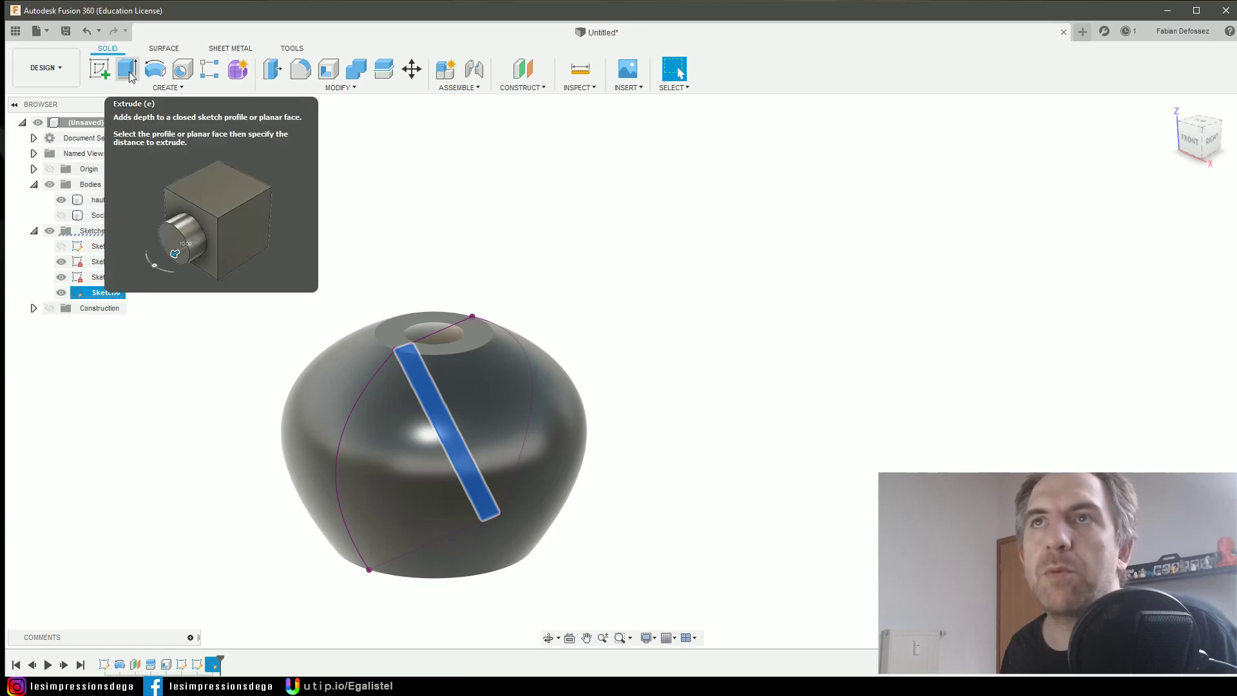
Extrude the strip symmetrically with extent All, using the Intersect operation on the haut body.
{"action": "left_click", "coordinate": [128, 69]}
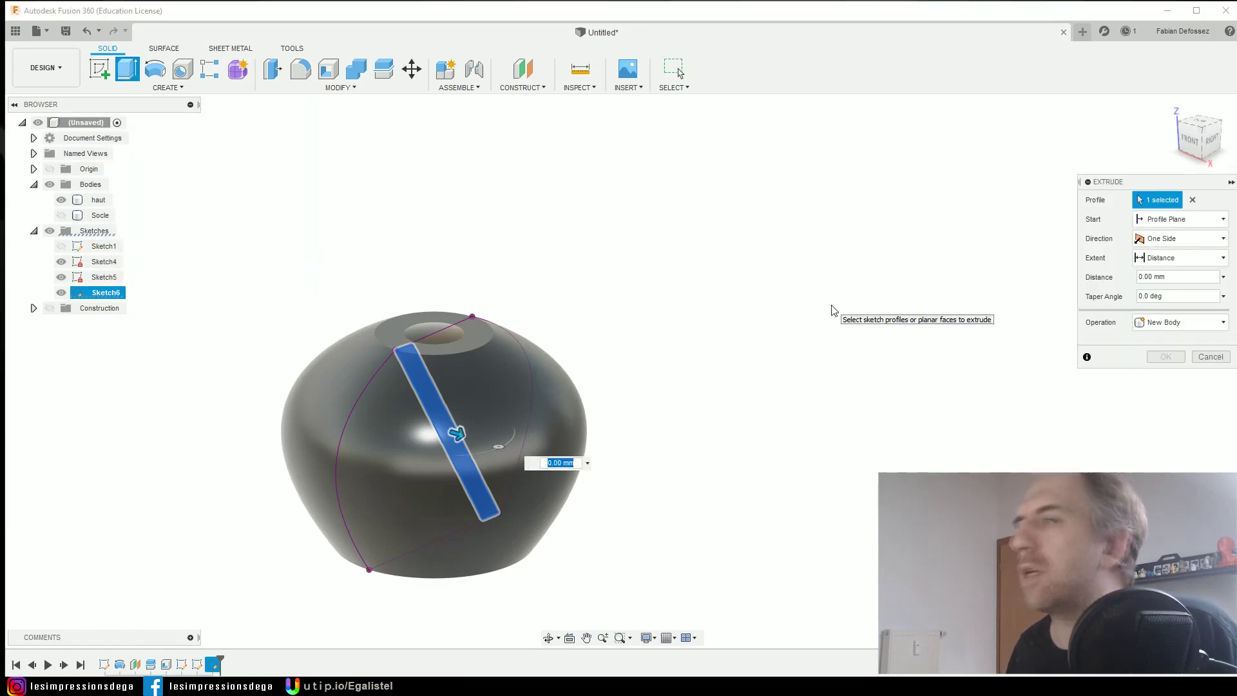
{"action": "left_click", "coordinate": [1166, 240]}
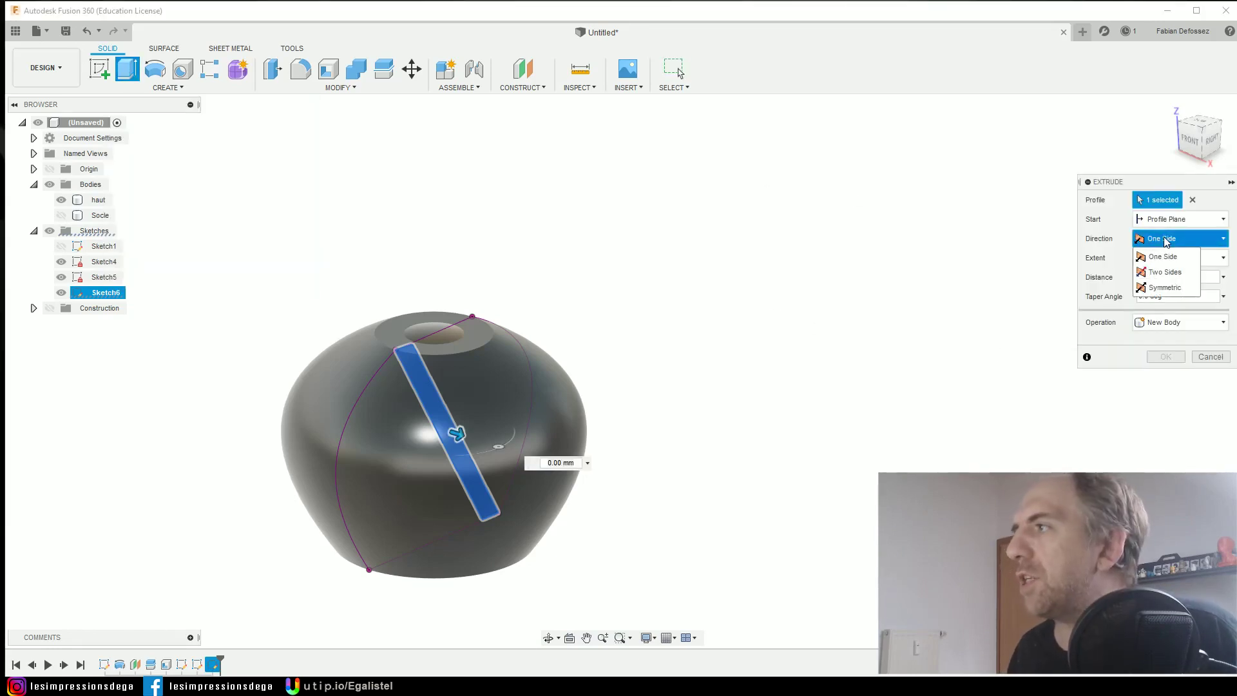
{"action": "left_click", "coordinate": [1165, 288]}
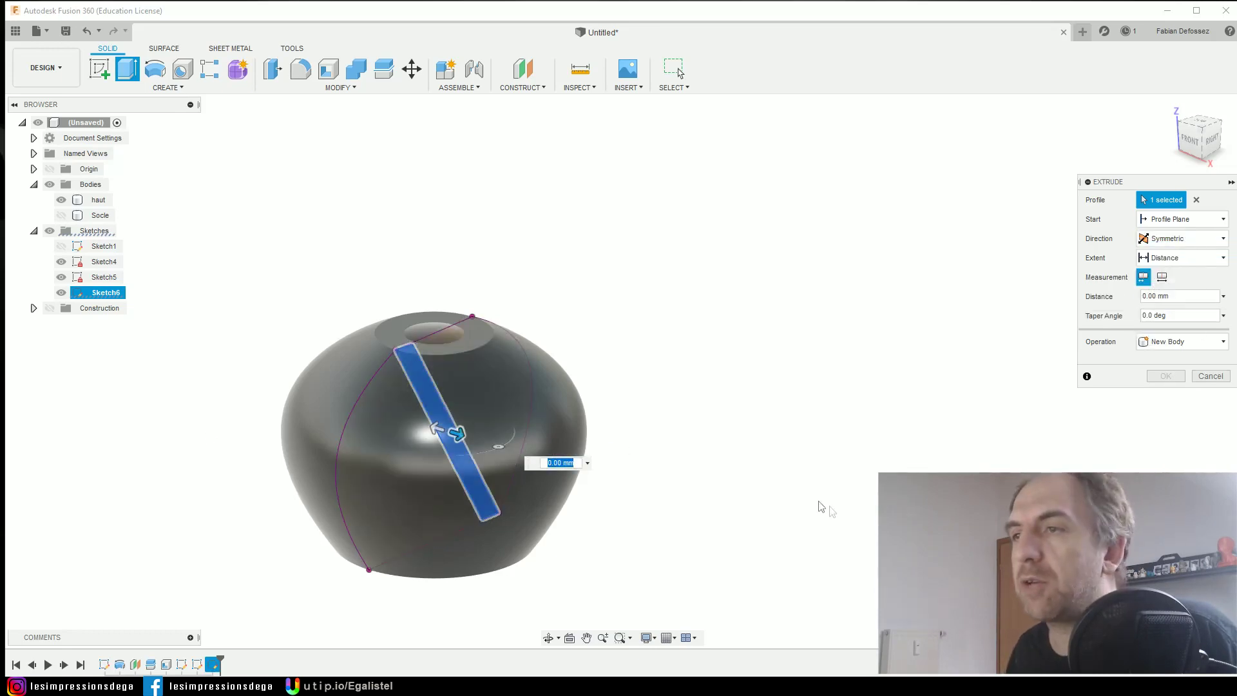
{"action": "left_click", "coordinate": [1202, 259]}
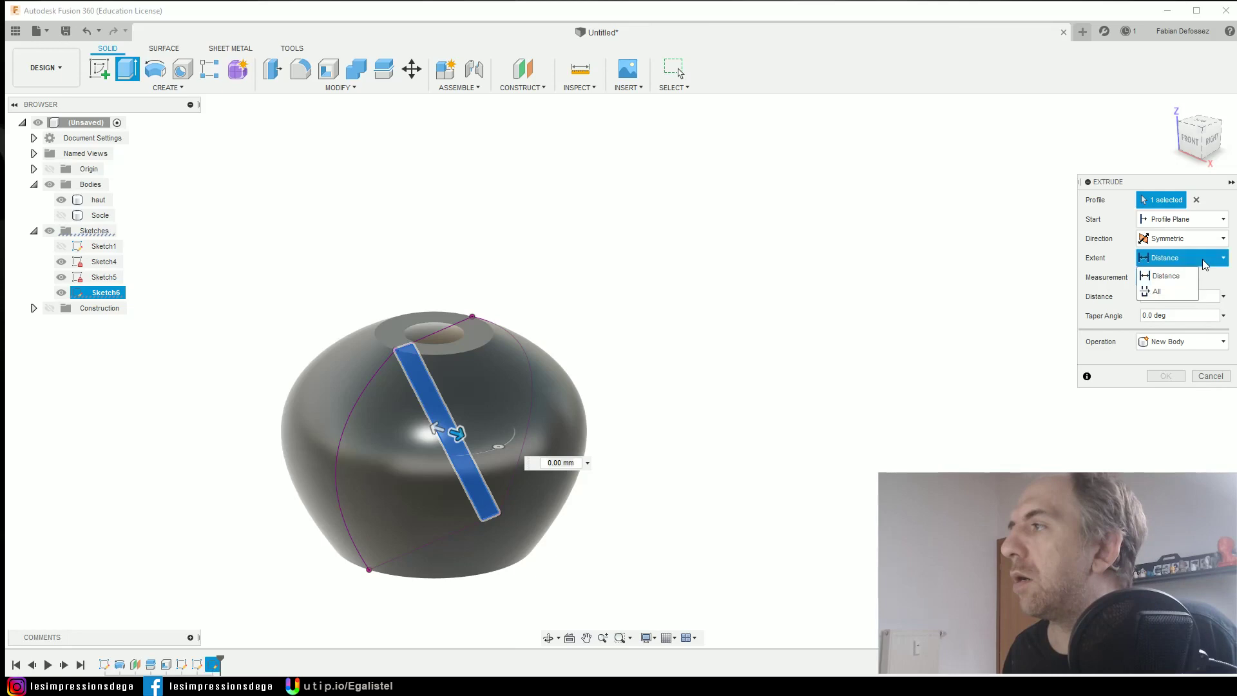
{"action": "left_click", "coordinate": [1161, 292]}
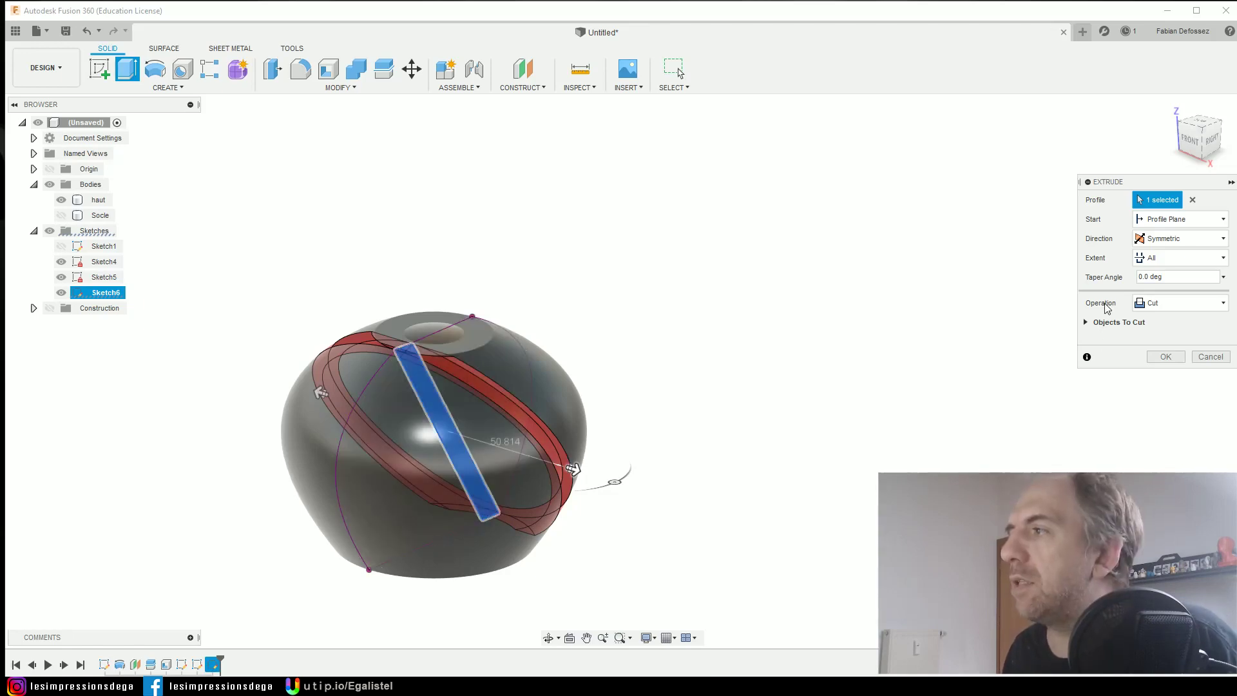
{"action": "left_click", "coordinate": [1172, 311]}
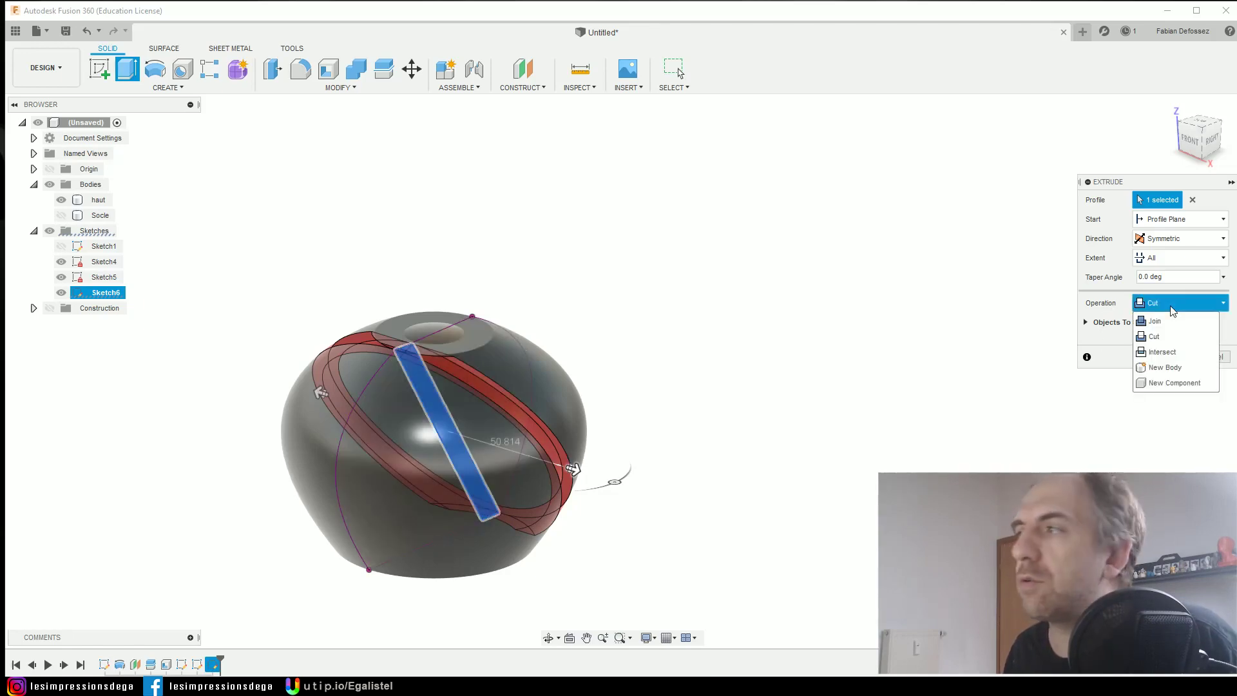
{"action": "left_click", "coordinate": [1167, 353]}
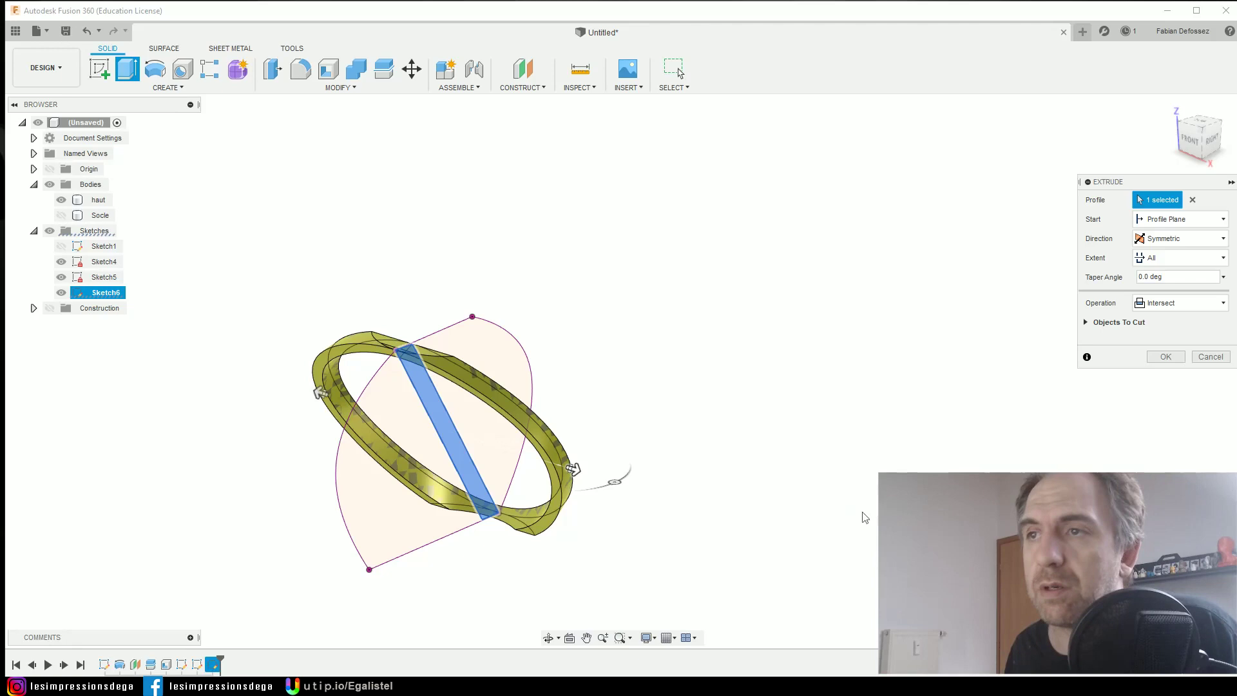
{"action": "left_click", "coordinate": [1168, 355]}
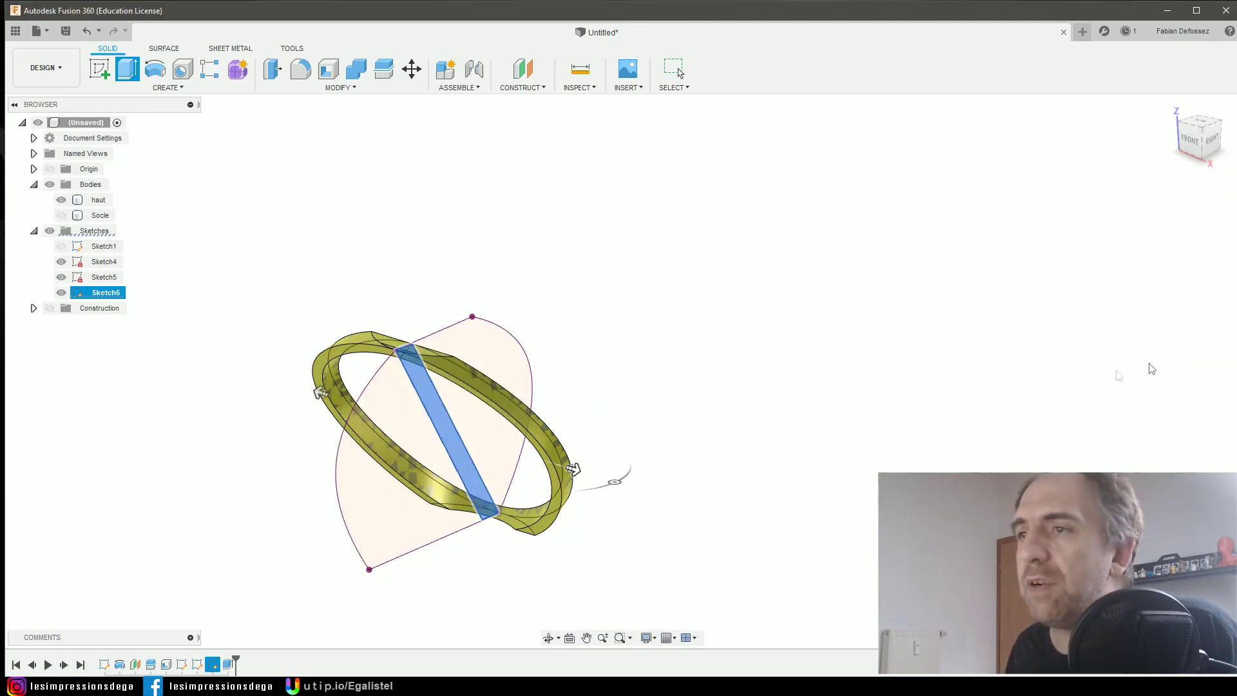
Hide the outline sketches Sketch4 and Sketch5 and show the original revolve profile, Sketch1.
{"action": "left_click", "coordinate": [62, 277]}
{"action": "left_click", "coordinate": [62, 261]}
{"action": "left_click", "coordinate": [64, 247]}
{"action": "left_click", "coordinate": [63, 247]}
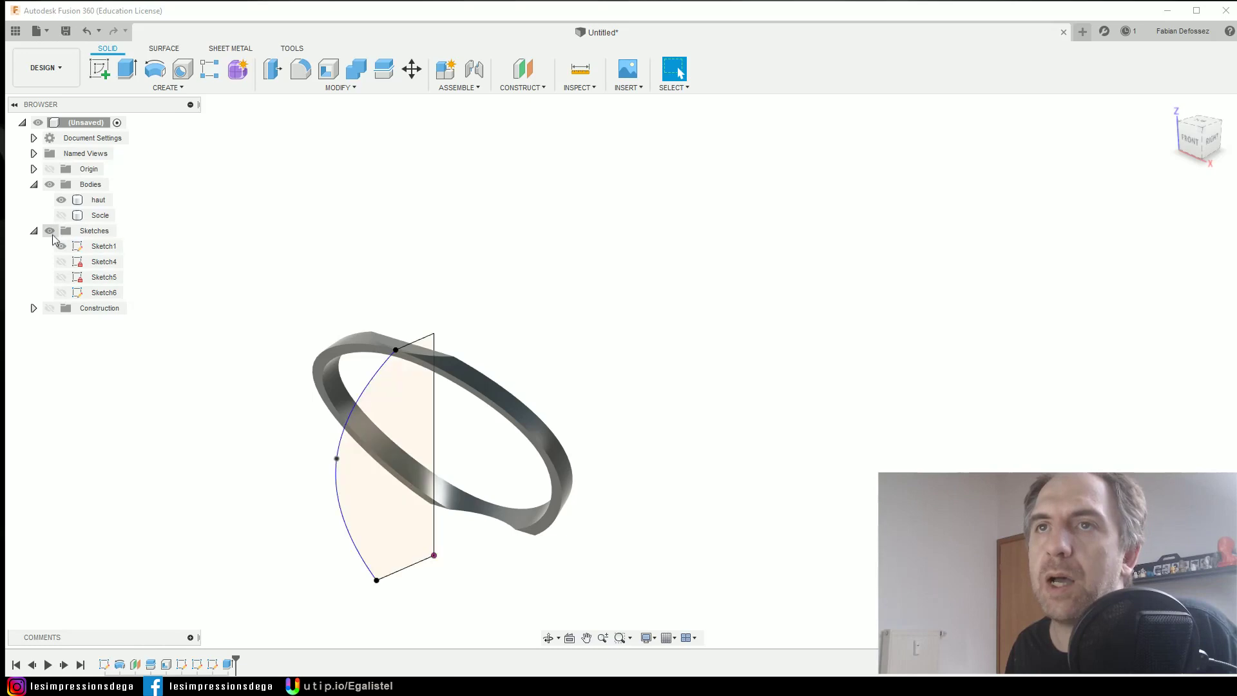
{"action": "left_click", "coordinate": [52, 230]}
{"action": "left_click", "coordinate": [51, 230]}
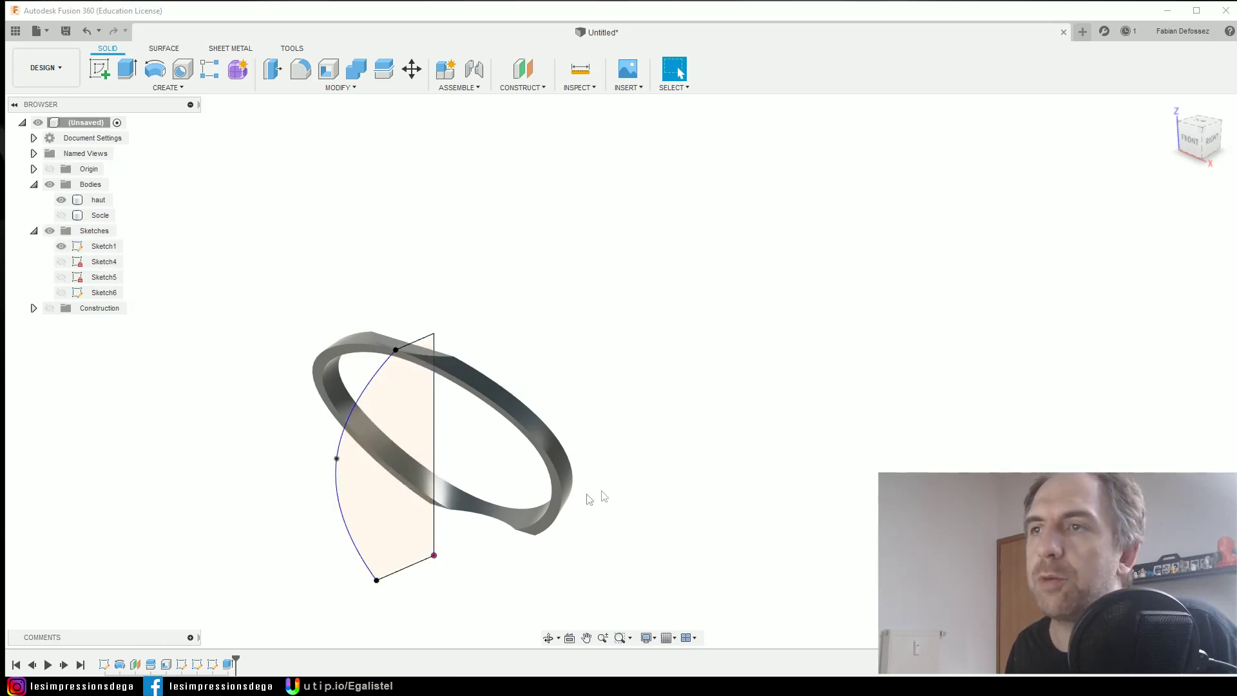
Set up a circular pattern of type Bodies for the slanted haut ring, using the vertical line of Sketch1 as axis.
{"action": "mouse_move", "coordinate": [650, 471]}
{"action": "middle_mouse_down", "text": "shift"}
{"action": "mouse_move", "coordinate": [657, 461]}
{"action": "mouse_move", "coordinate": [644, 451]}
{"action": "mouse_move", "coordinate": [661, 447]}
{"action": "middle_mouse_up", "text": "shift"}
{"action": "left_click", "coordinate": [155, 90]}
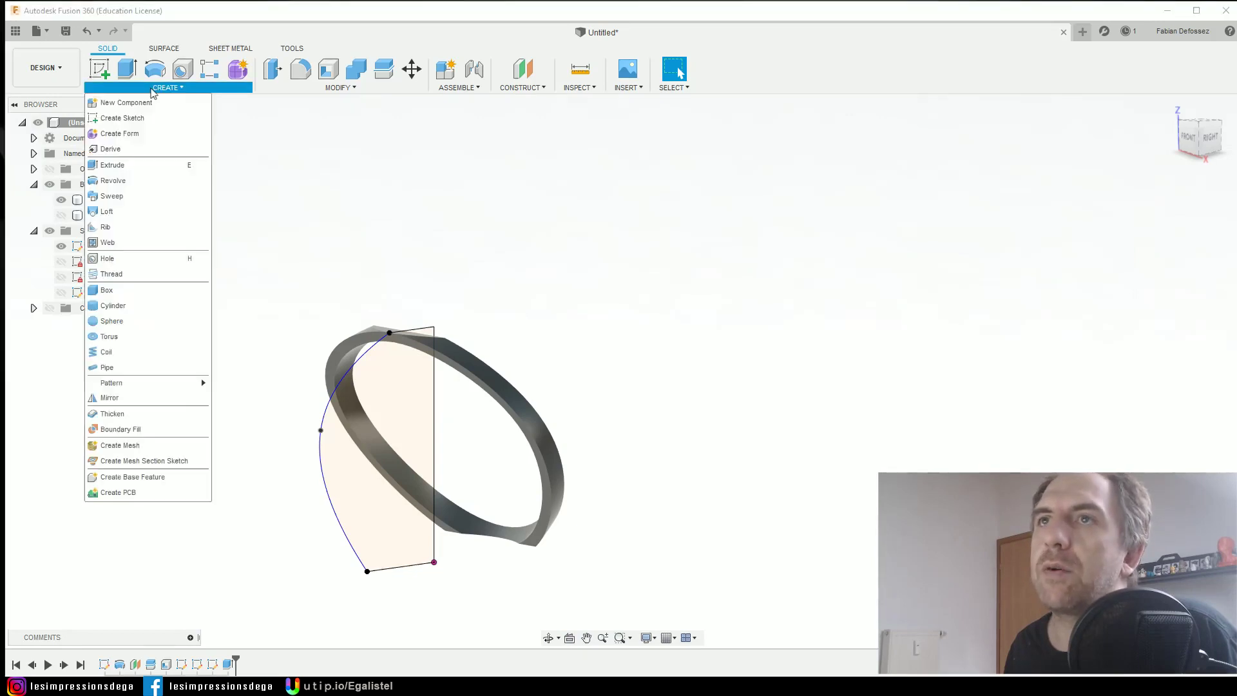
{"action": "mouse_move", "coordinate": [152, 383]}
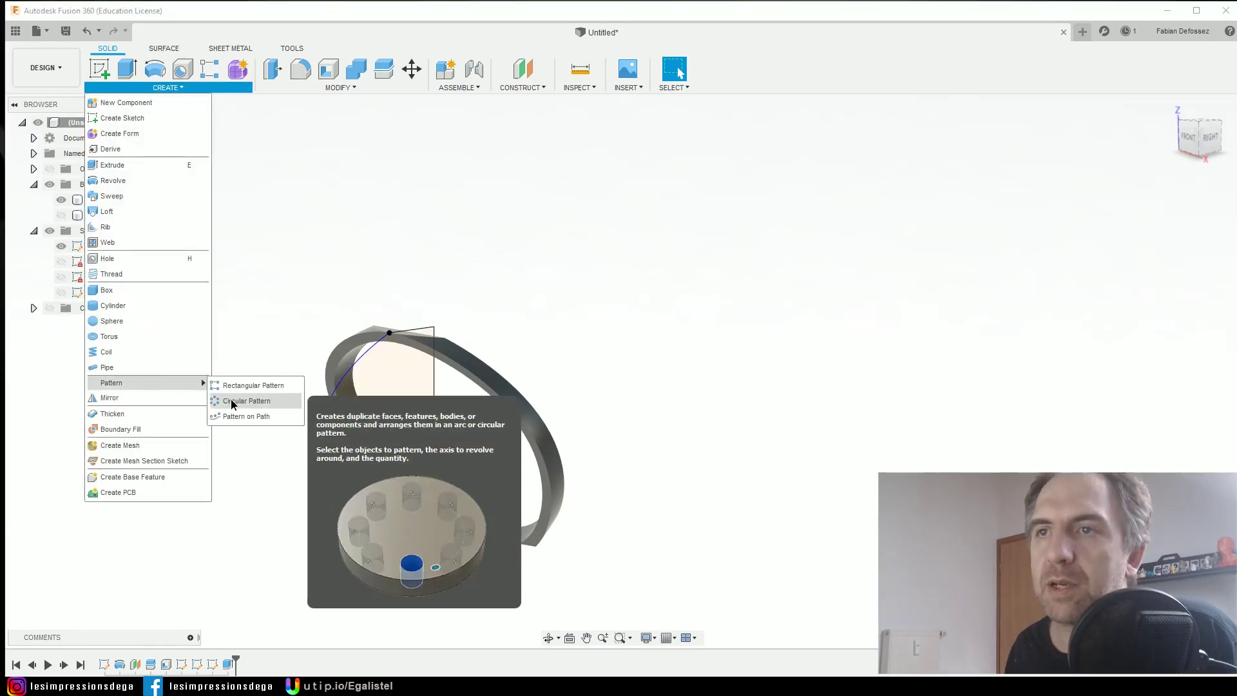
{"action": "left_click", "coordinate": [232, 401]}
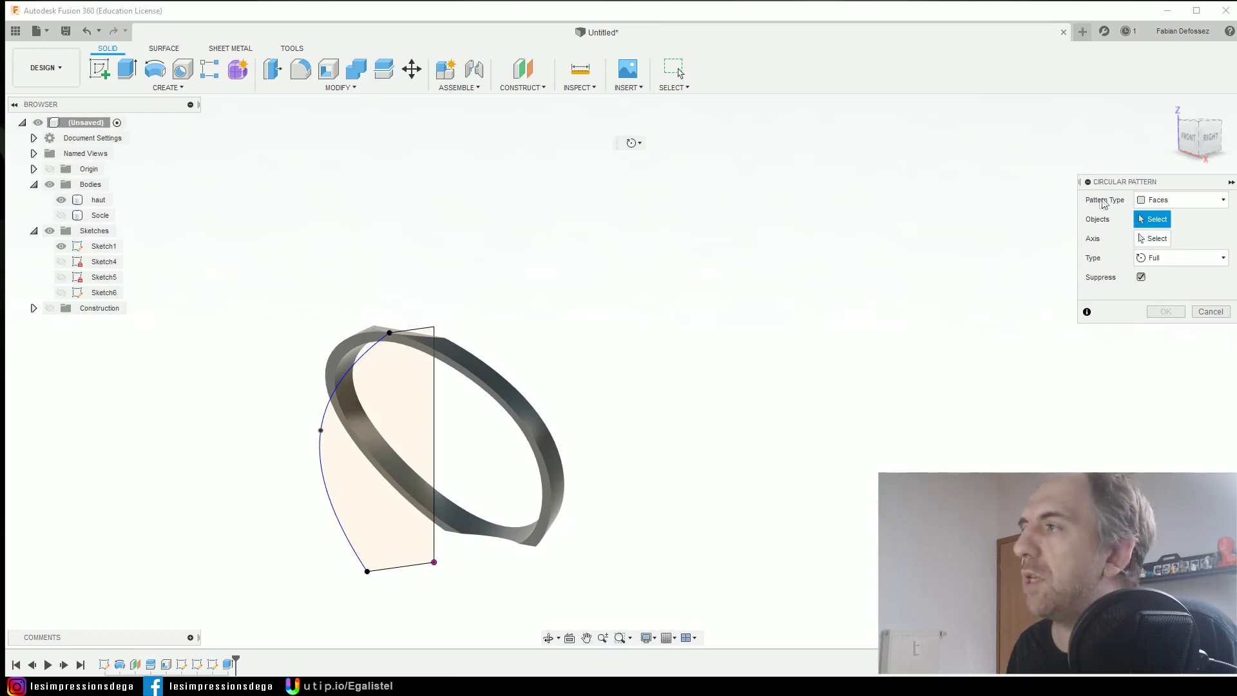
{"action": "left_click", "coordinate": [1170, 201]}
{"action": "left_click", "coordinate": [1160, 234]}
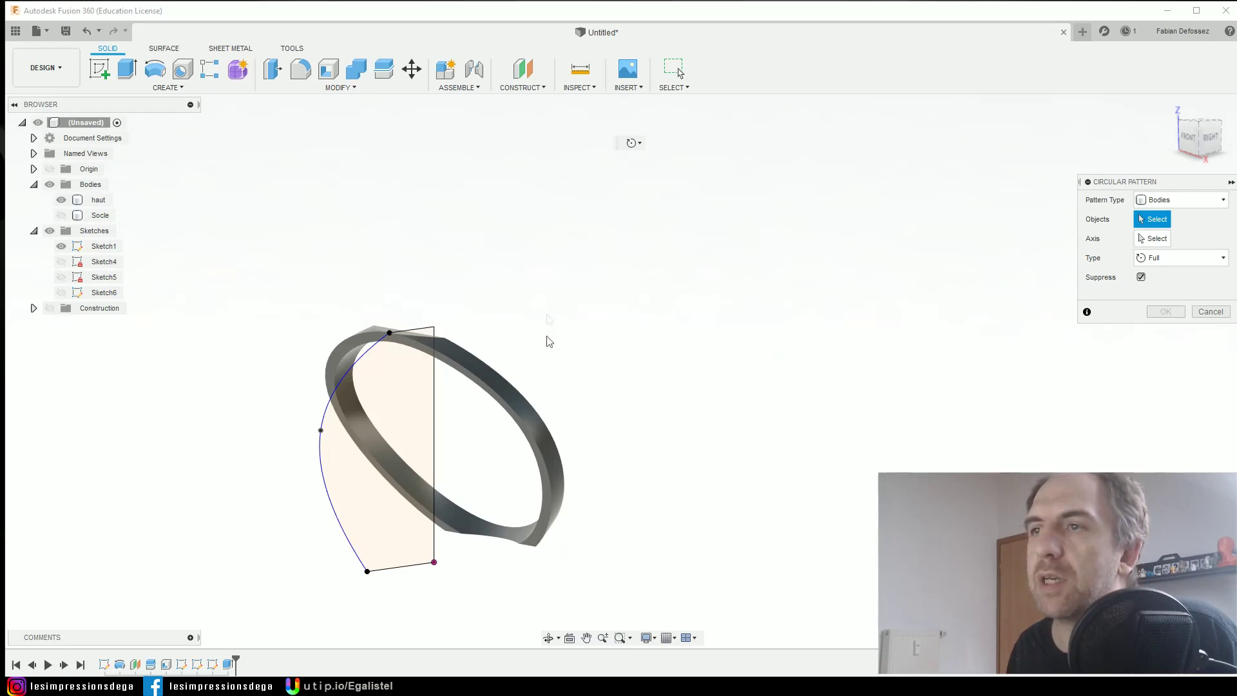
{"action": "left_click", "coordinate": [502, 384]}
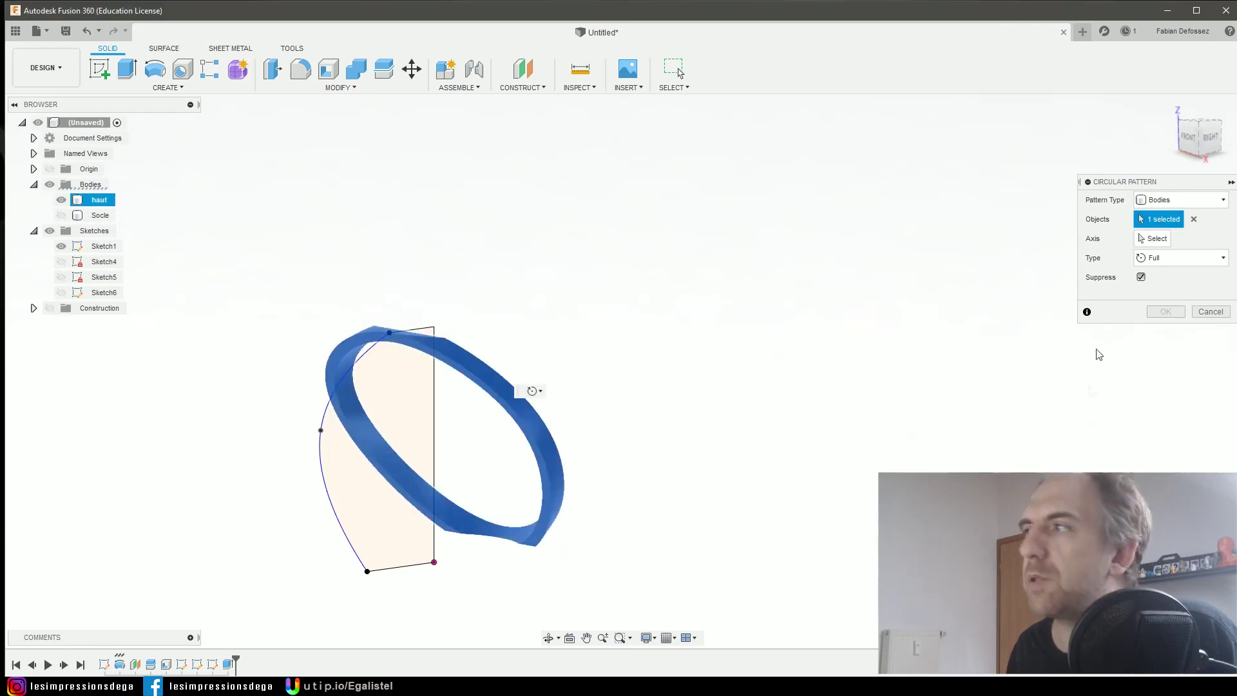
{"action": "left_click", "coordinate": [1158, 239]}
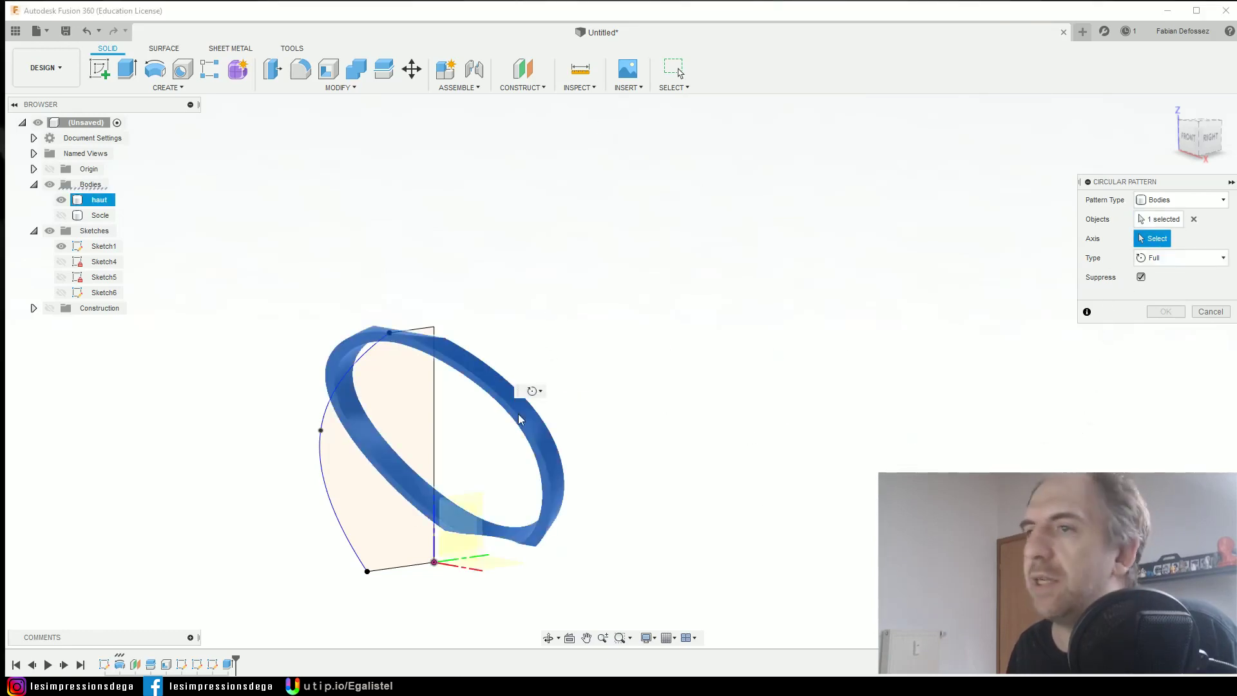
{"action": "left_click", "coordinate": [435, 422]}
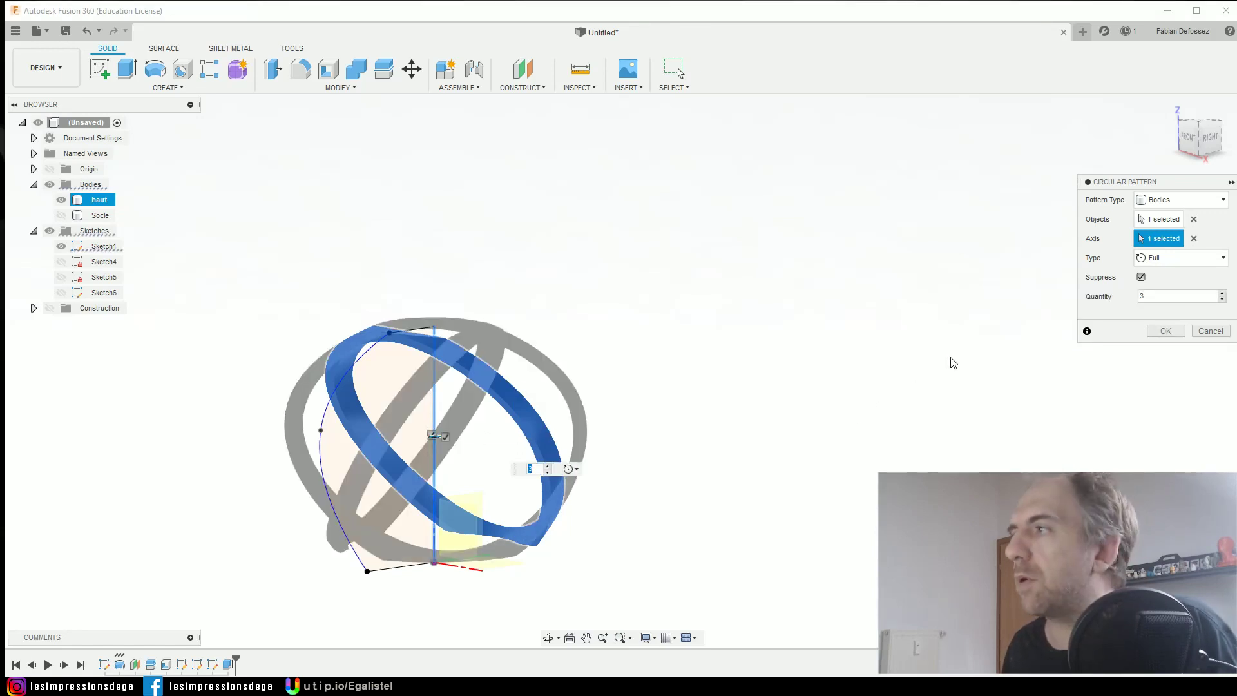
Set the circular pattern's quantity to 8 and create the copies of the ring.
{"action": "middle_click_drag", "start_coordinate": [726, 404], "coordinate": [767, 406], "text": "shift"}
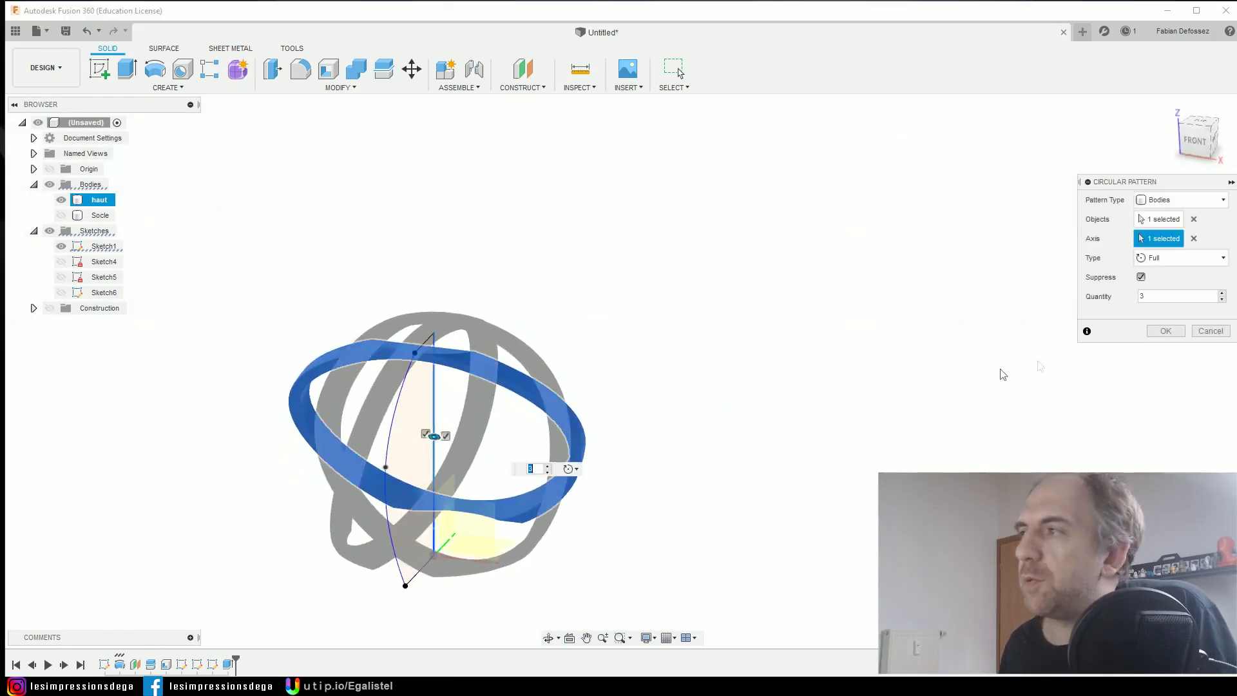
{"action": "left_click", "coordinate": [1222, 294]}
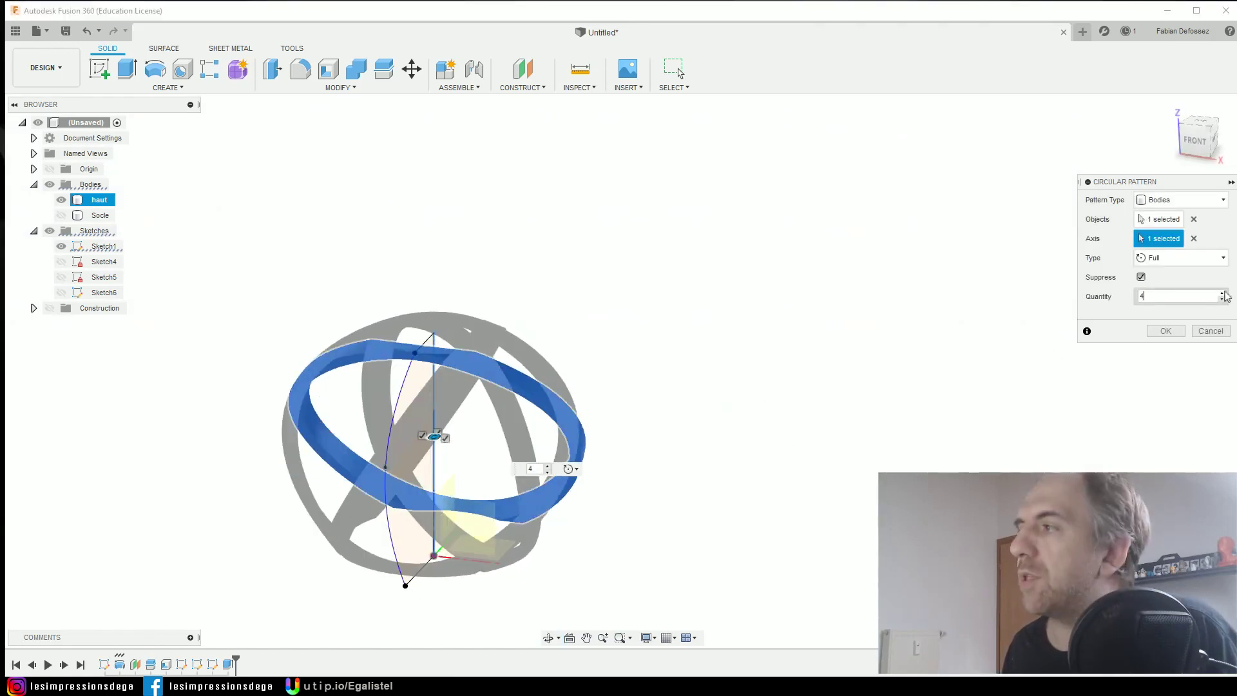
{"action": "left_click", "coordinate": [1222, 294]}
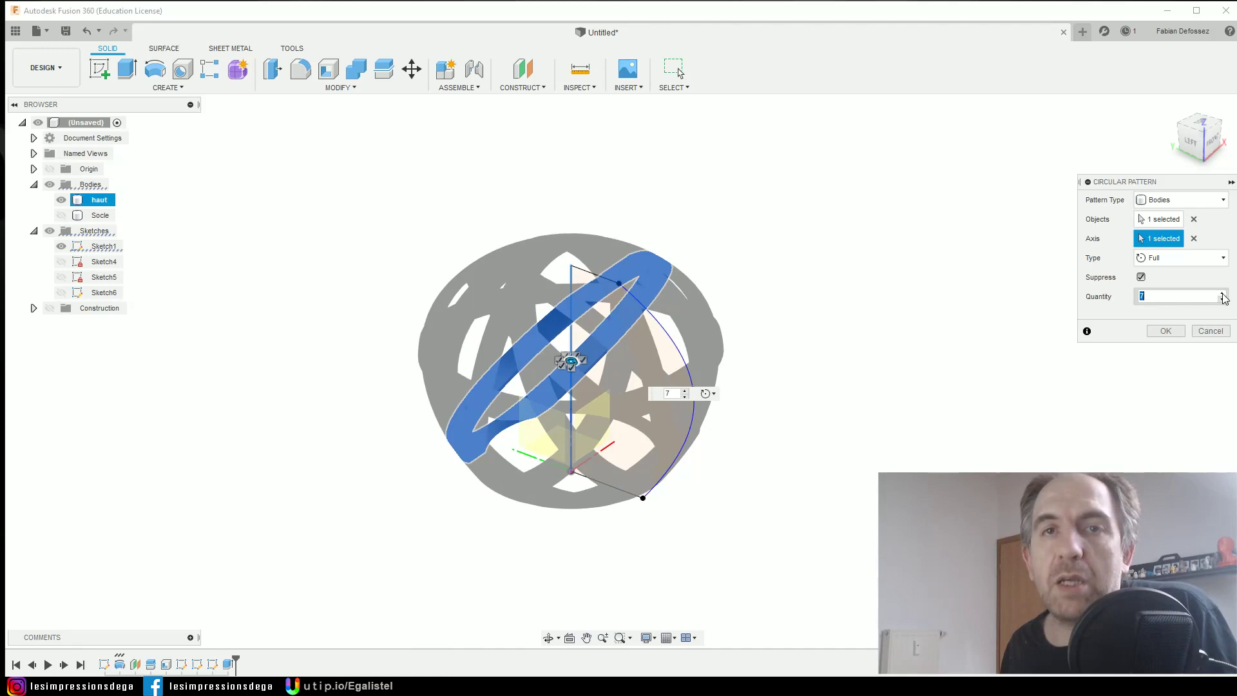
{"action": "left_click", "coordinate": [1222, 294]}
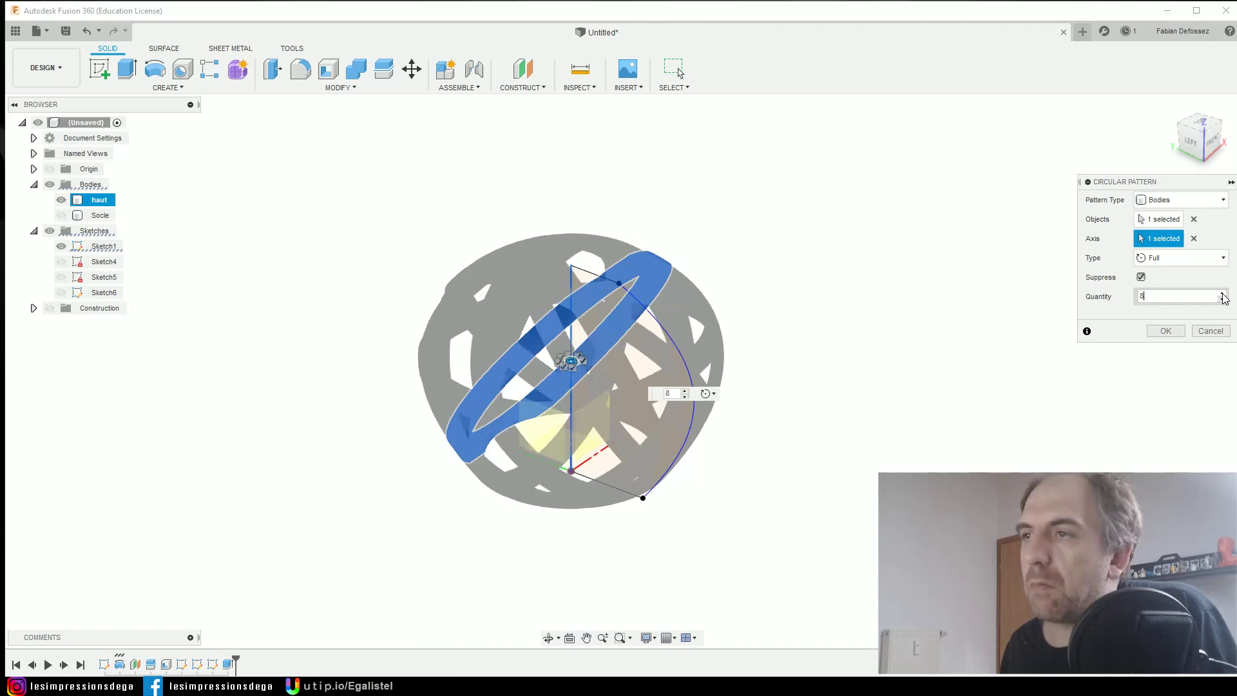
{"action": "middle_click_drag", "start_coordinate": [749, 359], "coordinate": [810, 441], "text": "shift"}
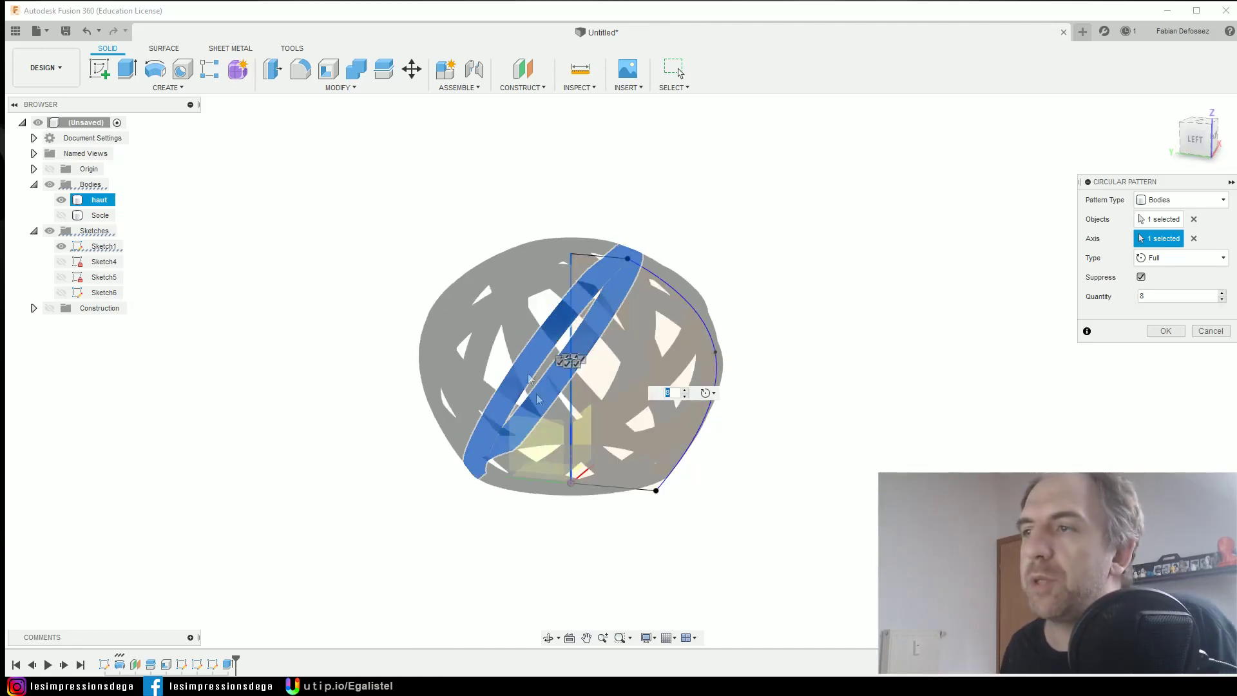
{"action": "left_click", "coordinate": [1165, 331]}
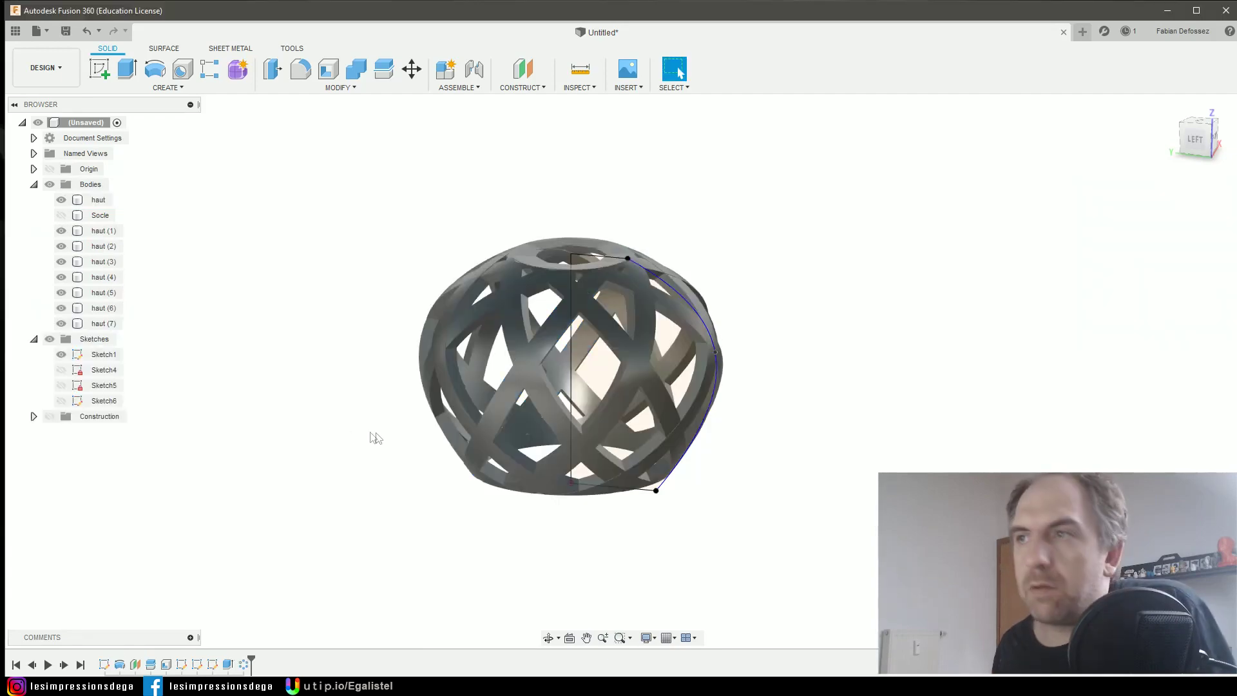
Combine the haut body with its copies haut (1) to haut (7) using the Join operation, leaving Socle out.
{"action": "middle_click_drag", "start_coordinate": [363, 427], "coordinate": [328, 381], "text": "shift"}
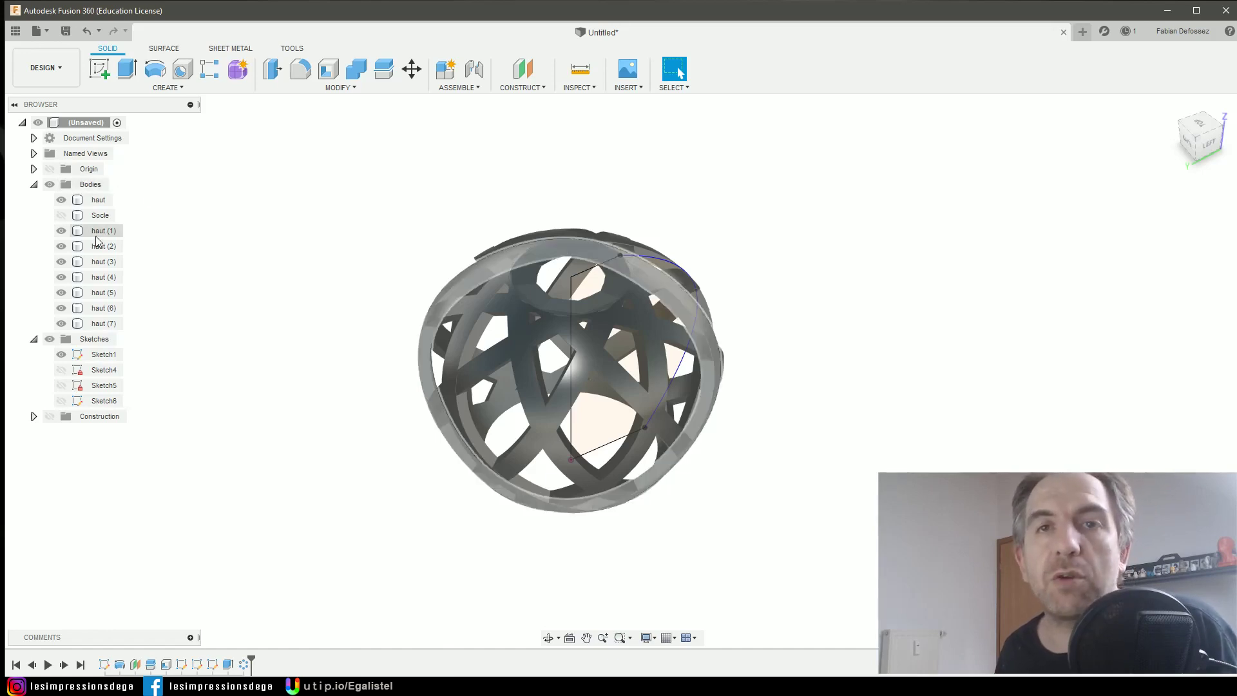
{"action": "left_click", "coordinate": [99, 200]}
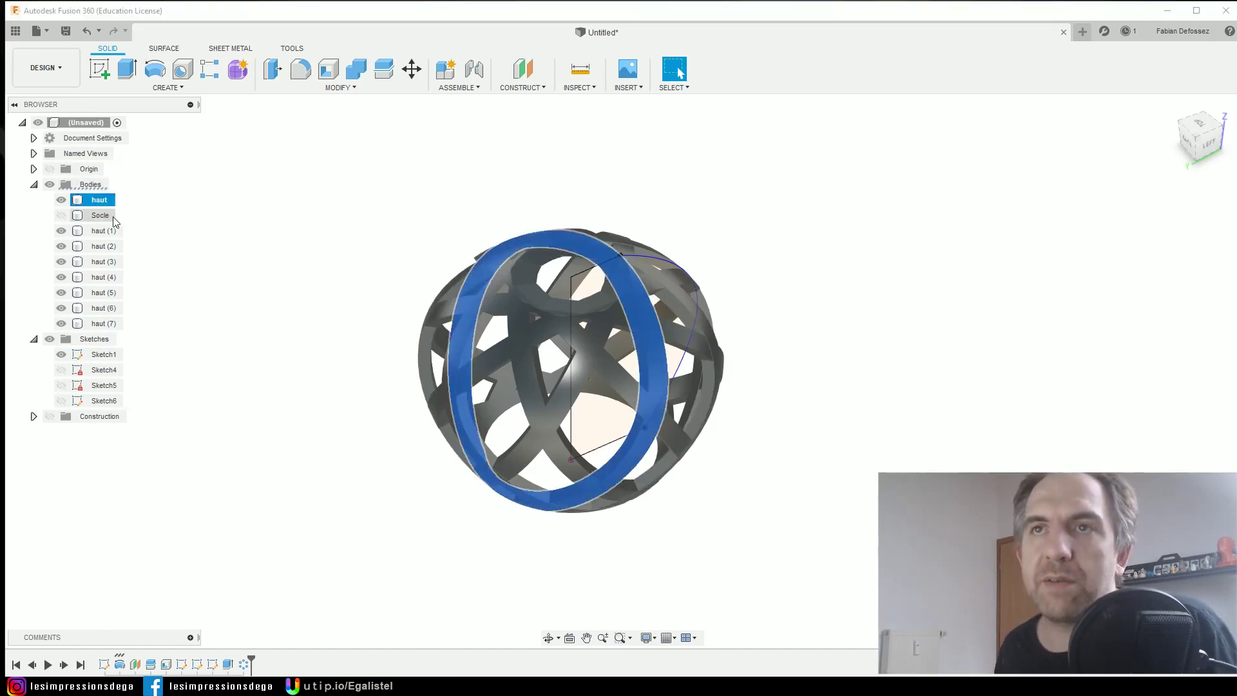
{"action": "left_click", "coordinate": [103, 323], "text": "shift"}
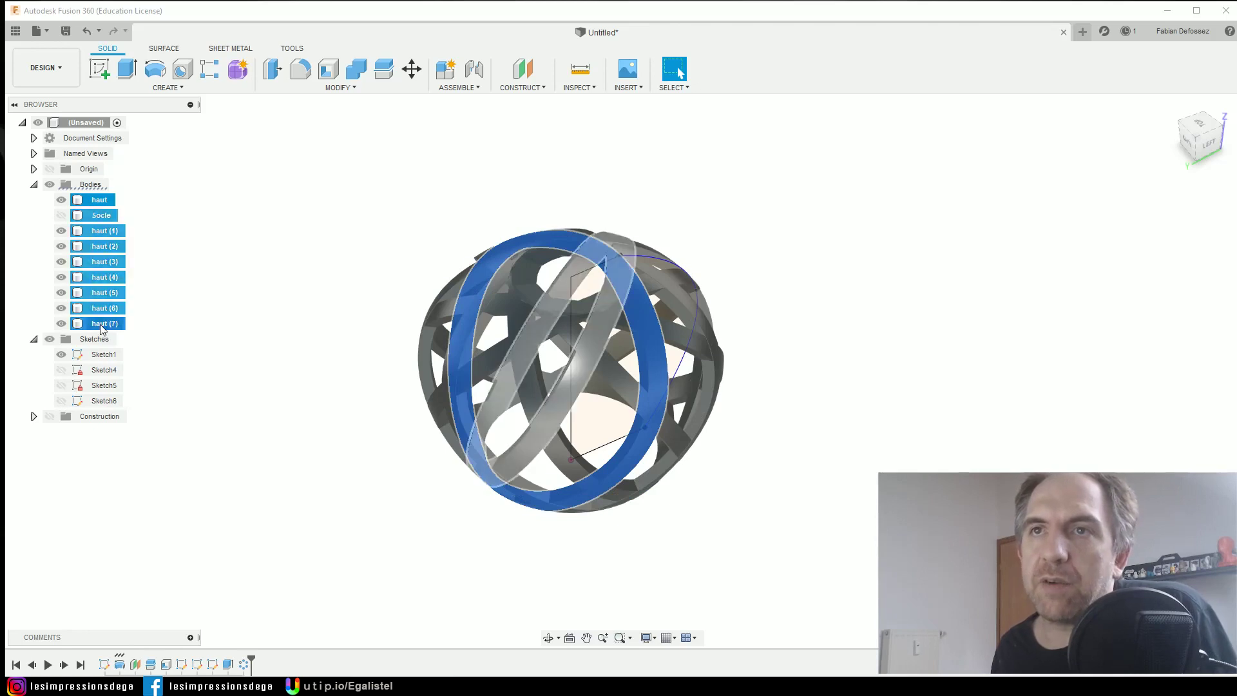
{"action": "left_click", "coordinate": [91, 216], "text": "ctrl"}
{"action": "left_click", "coordinate": [91, 214], "text": "ctrl"}
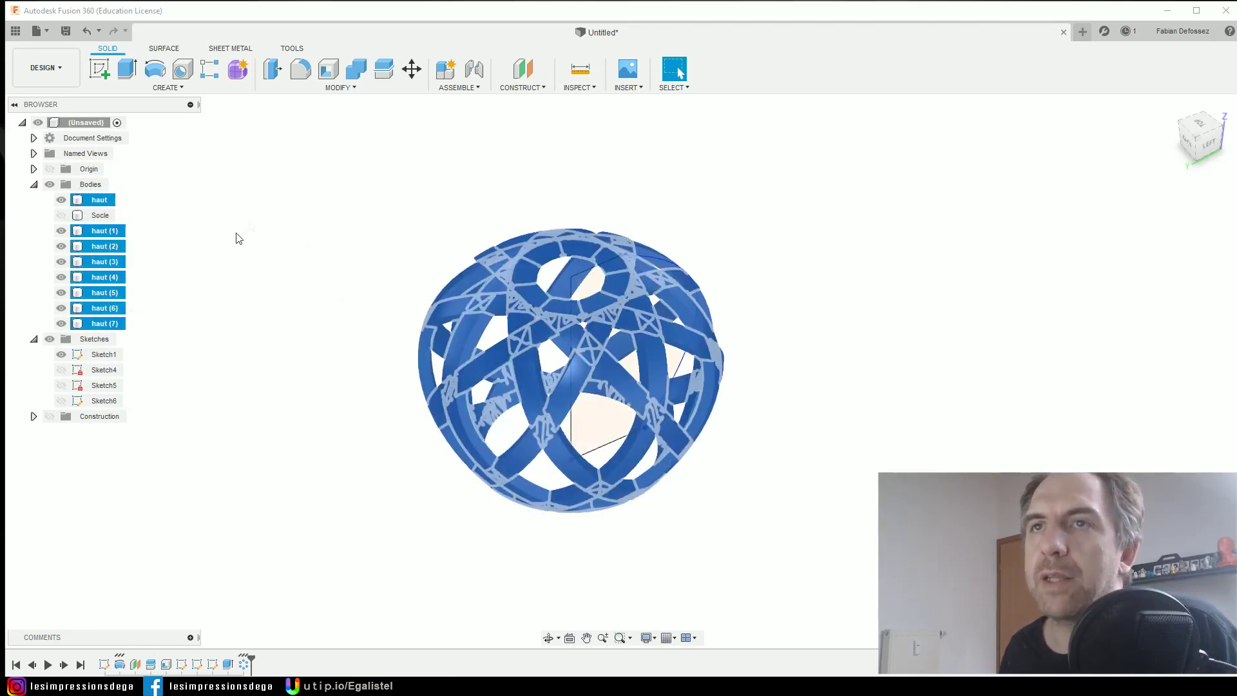
{"action": "left_click", "coordinate": [359, 77]}
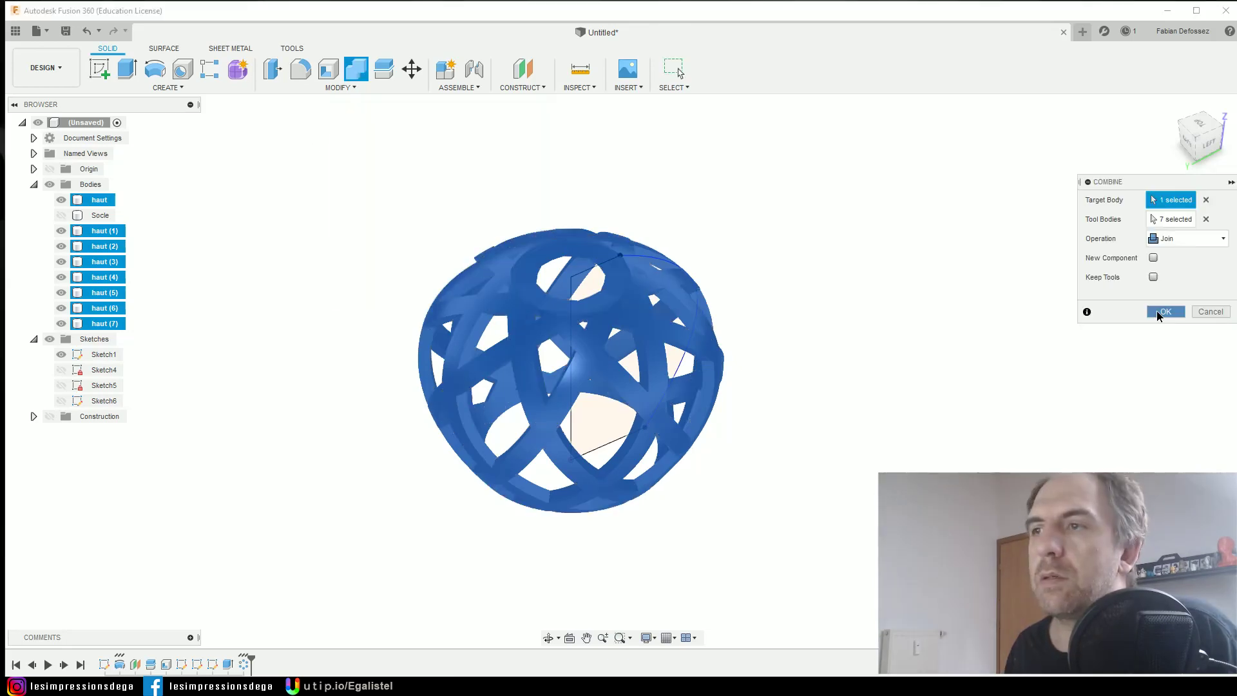
{"action": "left_click", "coordinate": [1157, 311]}
Collapse the sketches list and show the Socle body again beneath the joined lattice.
{"action": "left_click", "coordinate": [33, 231]}
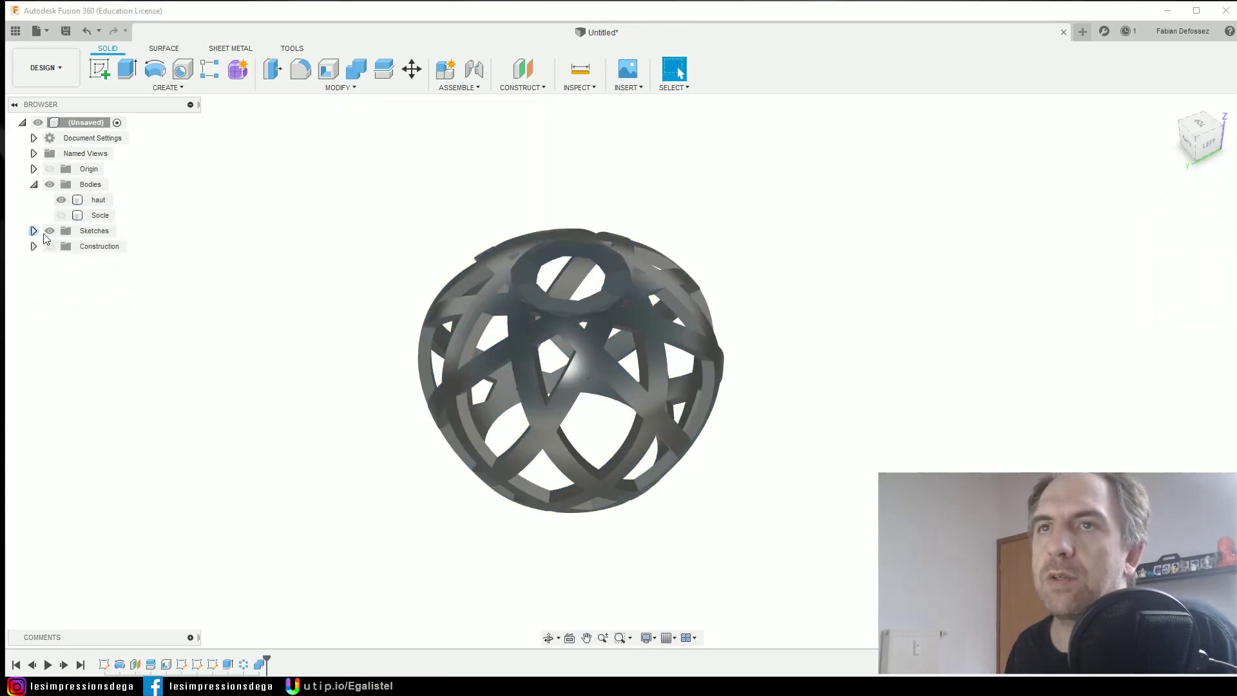
{"action": "middle_click_drag", "start_coordinate": [792, 467], "coordinate": [777, 433], "text": "shift"}
{"action": "left_click", "coordinate": [61, 215]}
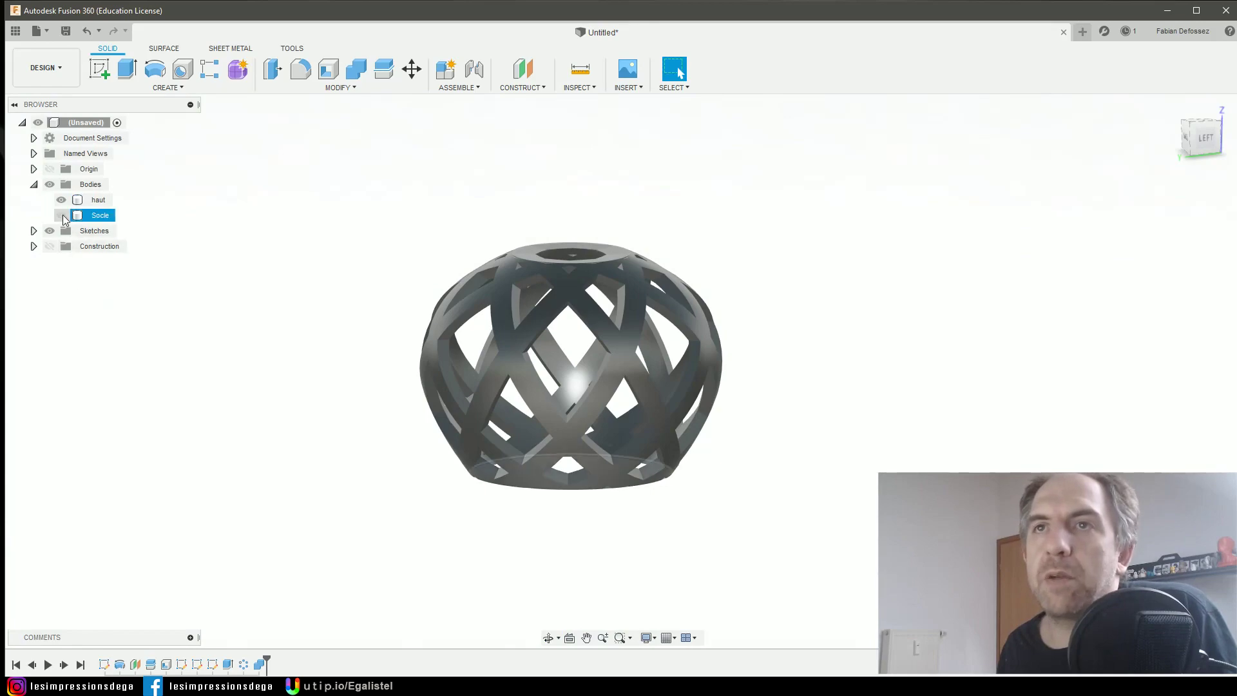
{"action": "middle_click_drag", "start_coordinate": [369, 468], "coordinate": [404, 524], "text": "shift"}
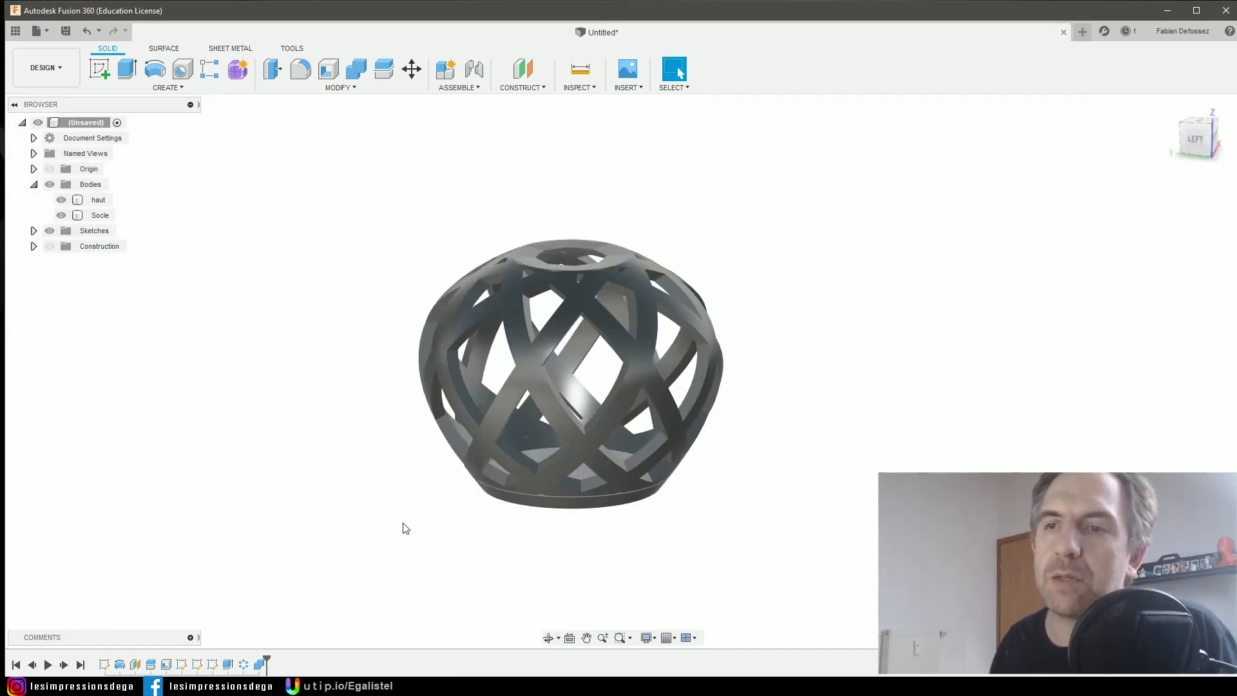
Edit the ring's circular pattern and set its quantity to 3.
{"action": "double_click", "coordinate": [244, 664]}
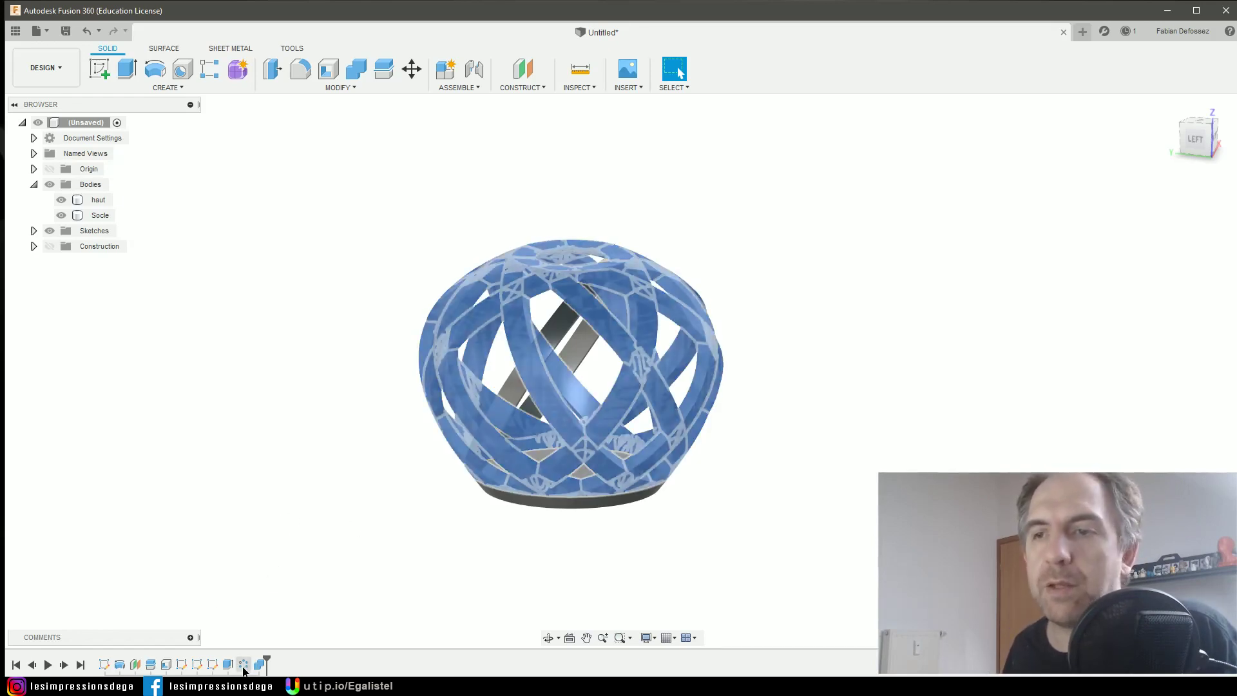
{"action": "double_click", "coordinate": [1153, 295]}
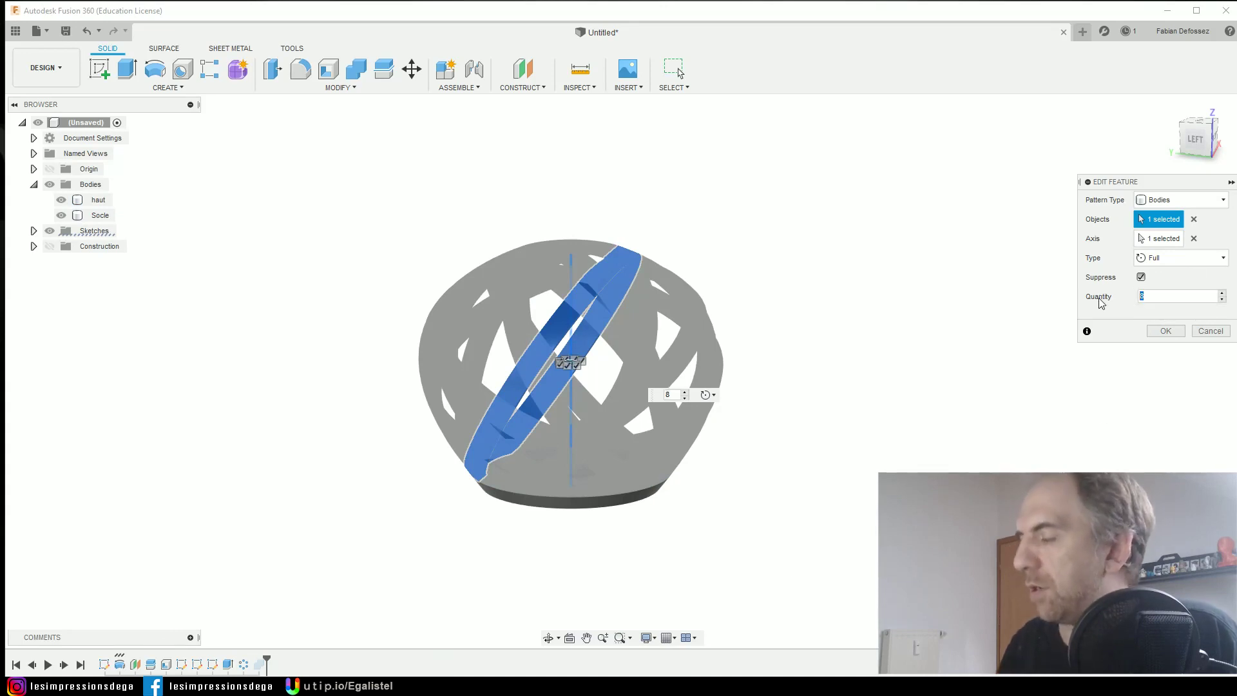
{"action": "type", "text": "3"}
{"action": "left_click", "coordinate": [1153, 330]}
{"action": "middle_click_drag", "start_coordinate": [397, 466], "coordinate": [817, 433], "text": "shift"}
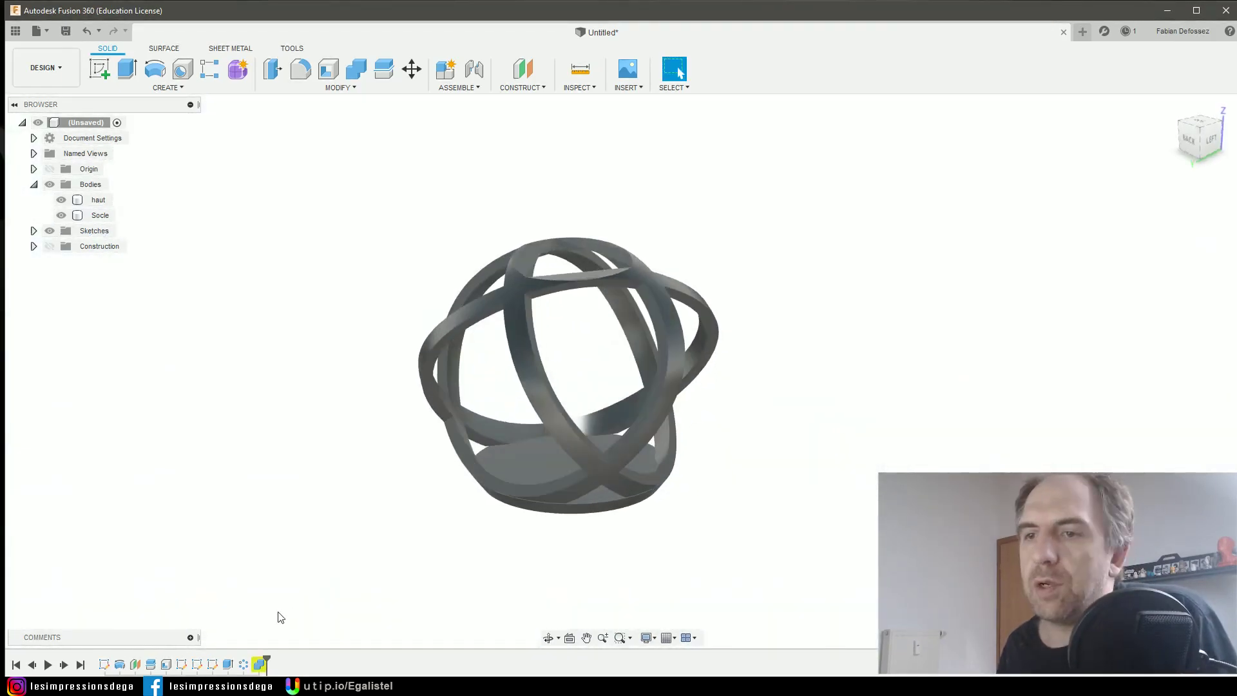
Reopen the ring's circular pattern and set its quantity to 15 for a denser lattice.
{"action": "double_click", "coordinate": [245, 666]}
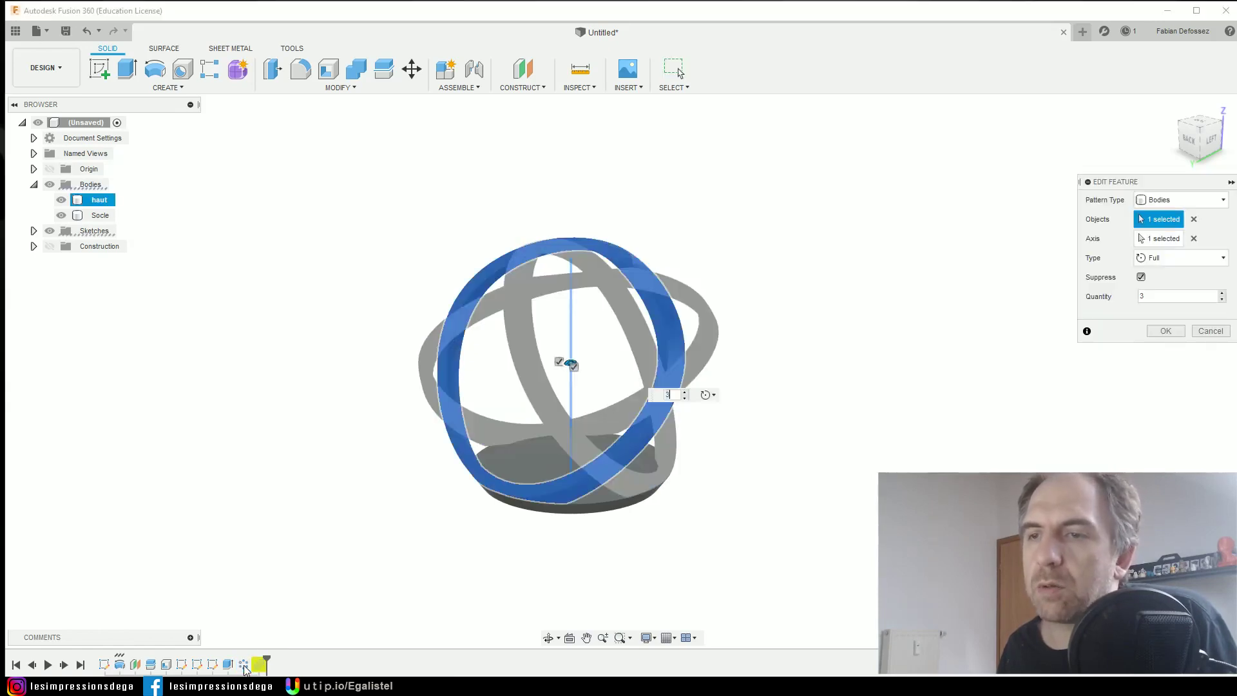
{"action": "double_click", "coordinate": [1150, 296]}
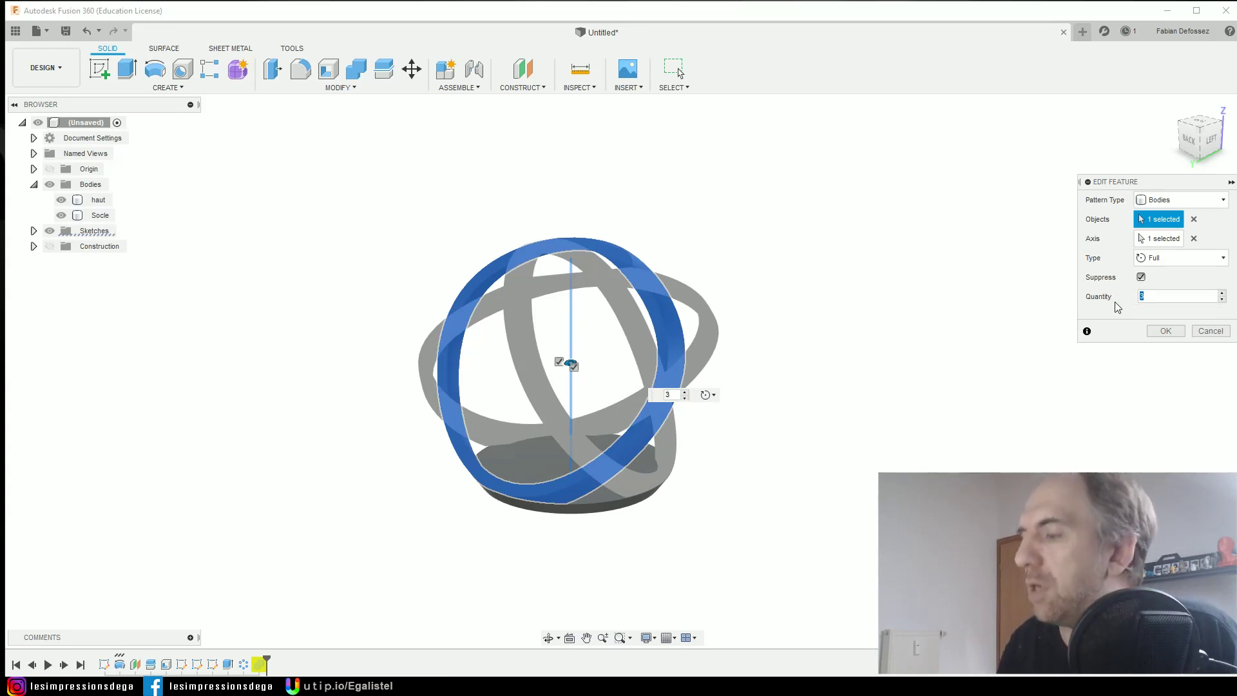
{"action": "type", "text": "15"}
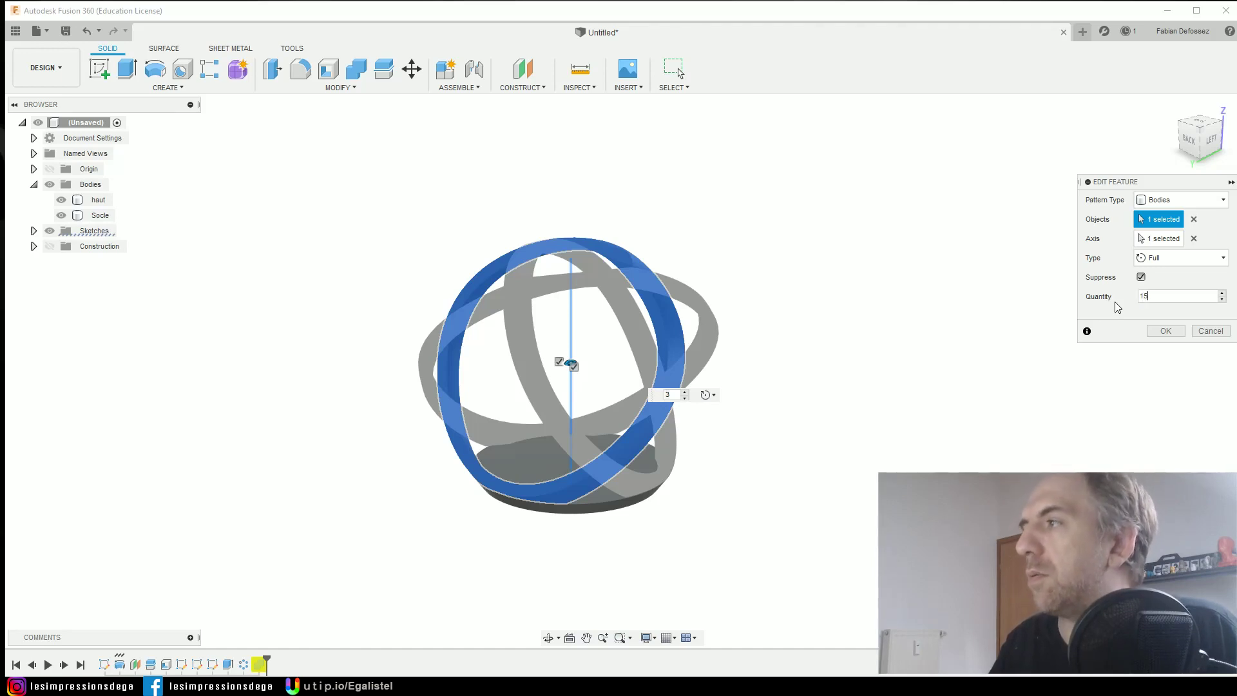
{"action": "key", "text": "Return"}
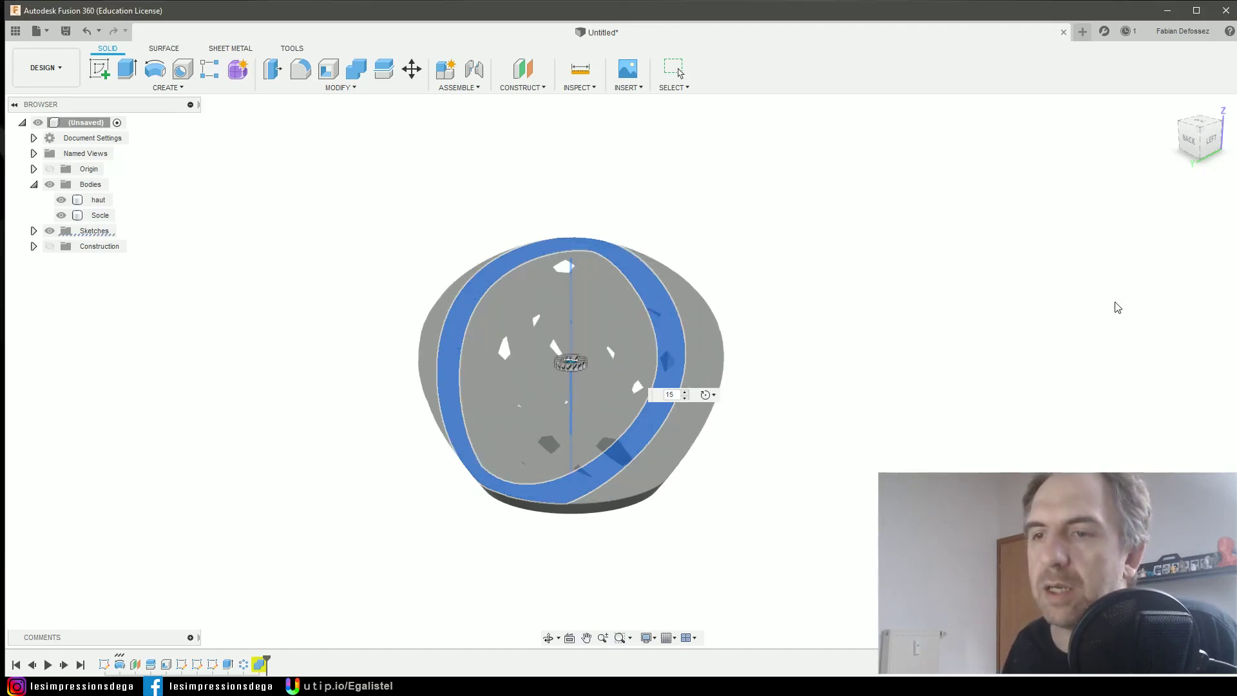
{"action": "middle_click_drag", "start_coordinate": [832, 389], "coordinate": [802, 438], "text": "shift"}
{"action": "key", "text": "Escape"}
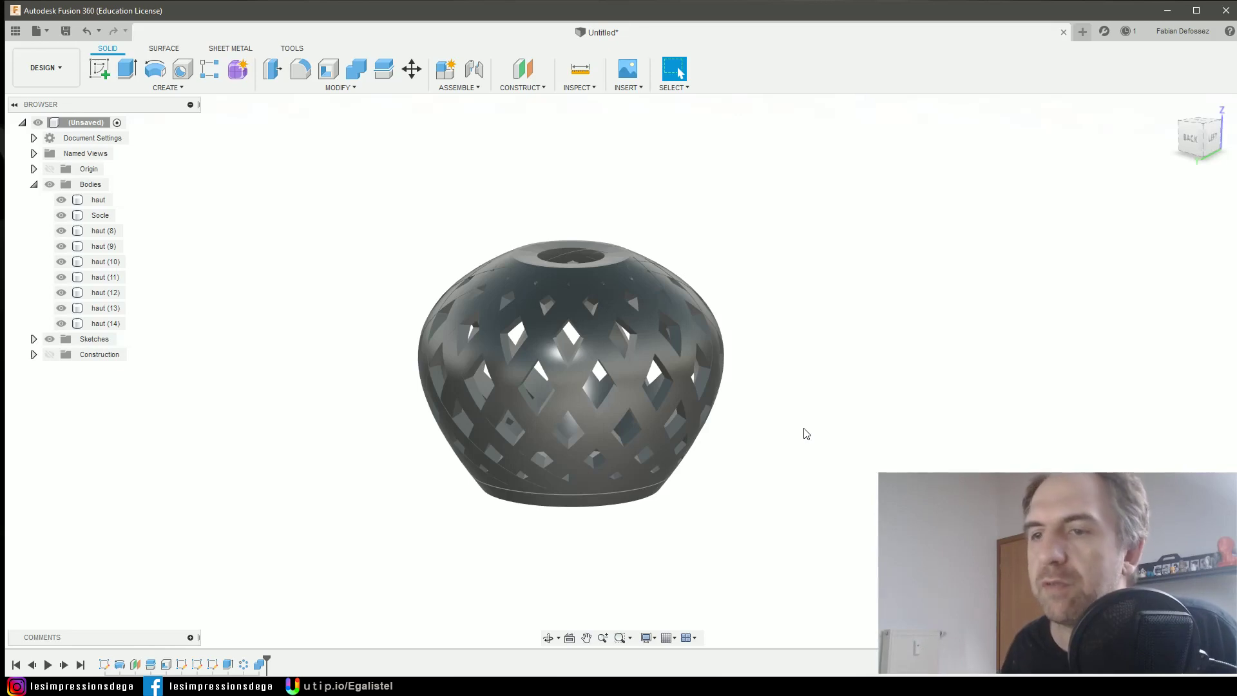
Change the quantity of the ring's circular pattern to 5 for a more open lattice.
{"action": "double_click", "coordinate": [245, 668]}
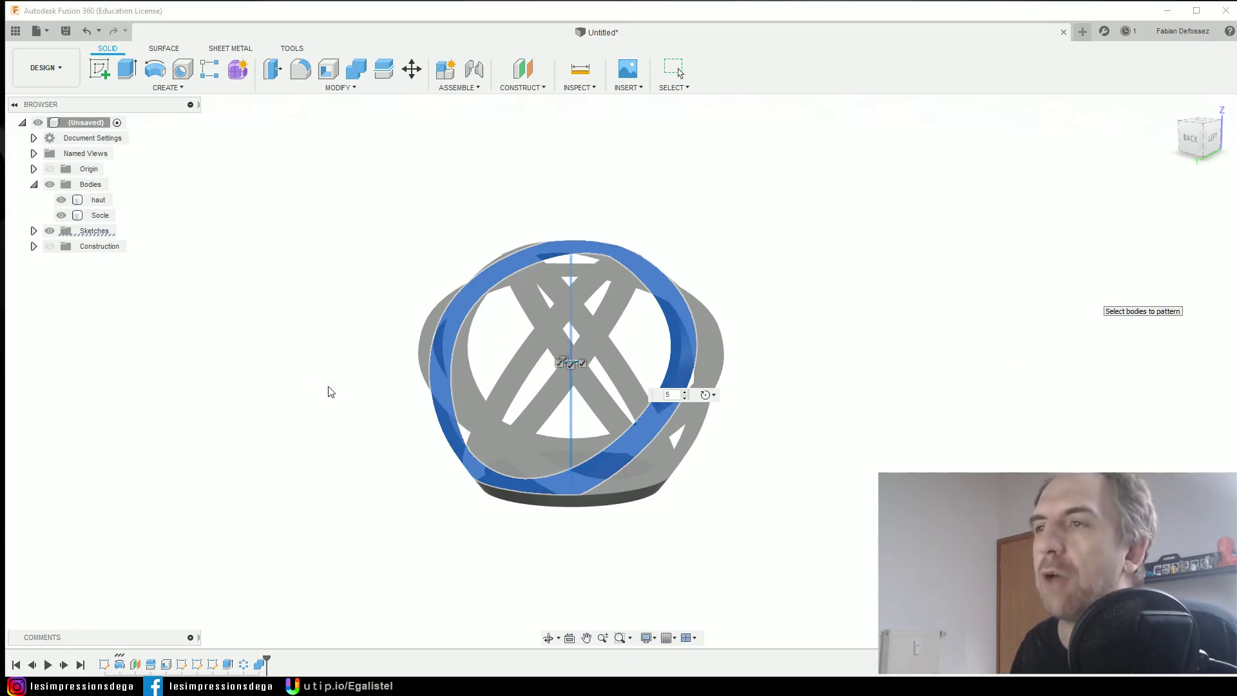
{"action": "key", "text": "Return"}
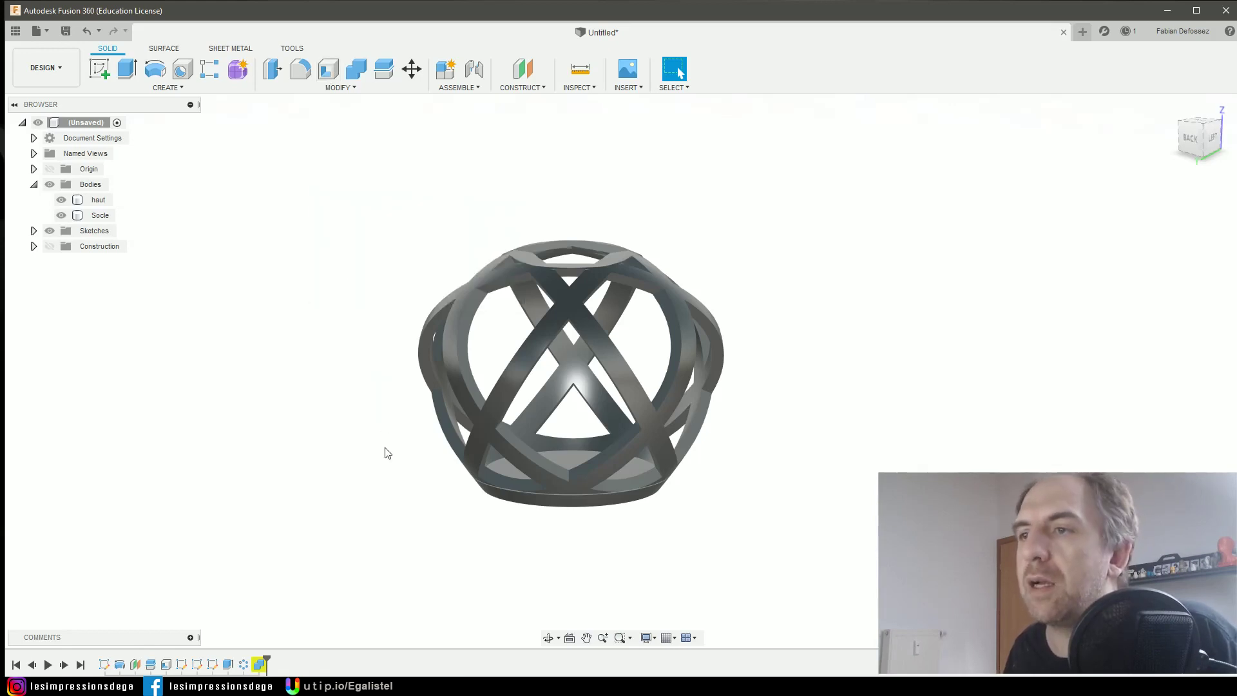
{"action": "middle_click_drag", "start_coordinate": [384, 453], "coordinate": [751, 513], "text": "shift"}
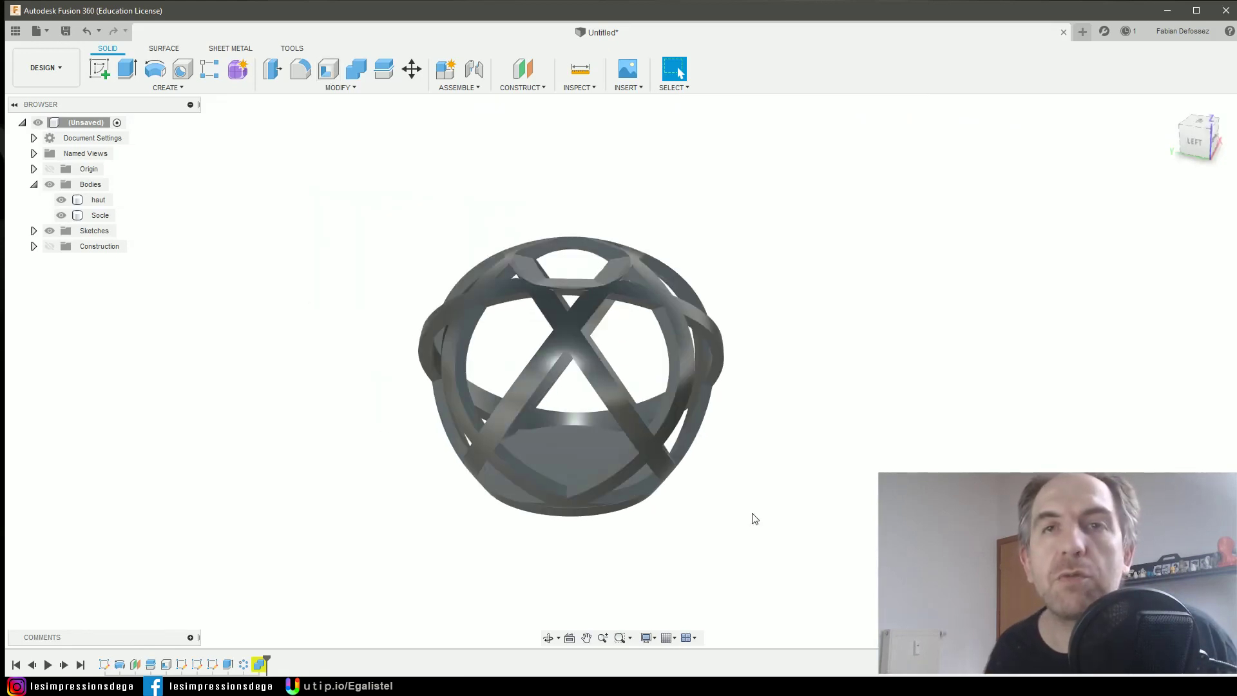